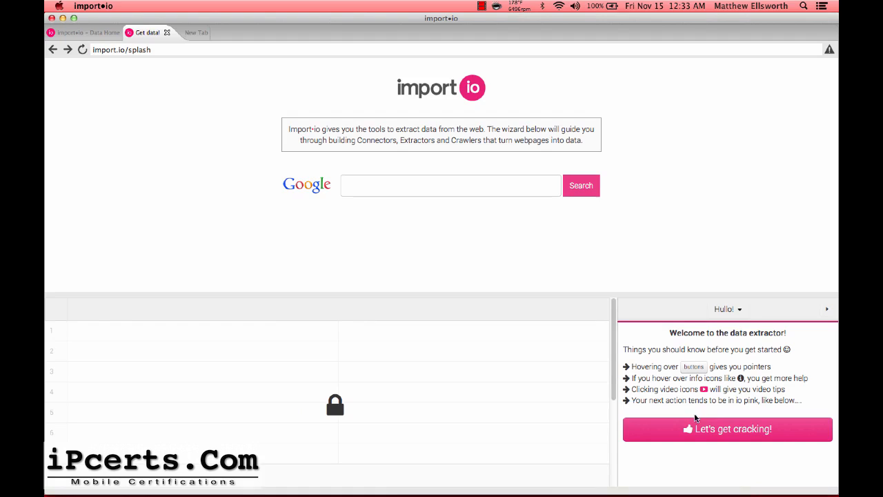
Start the extractor wizard with 'Let's get cracking!' and pick Crawler as the type.
{"action": "left_click", "coordinate": [688, 430]}
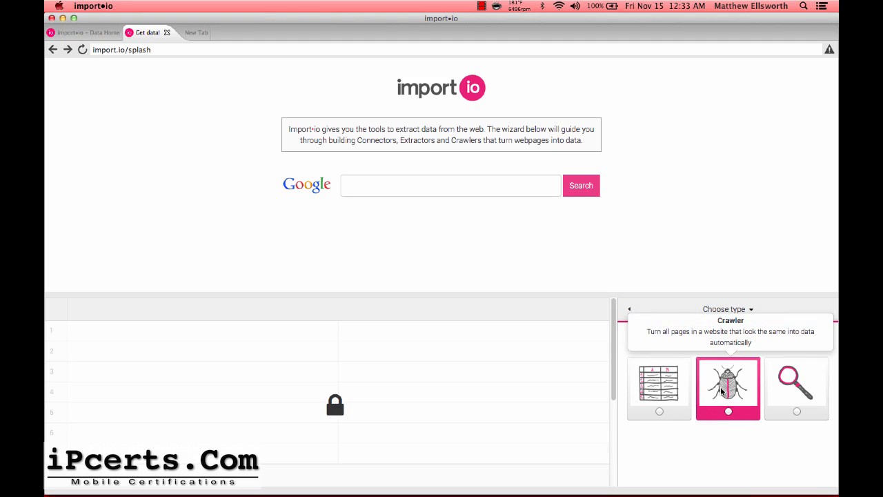
{"action": "left_click", "coordinate": [722, 391]}
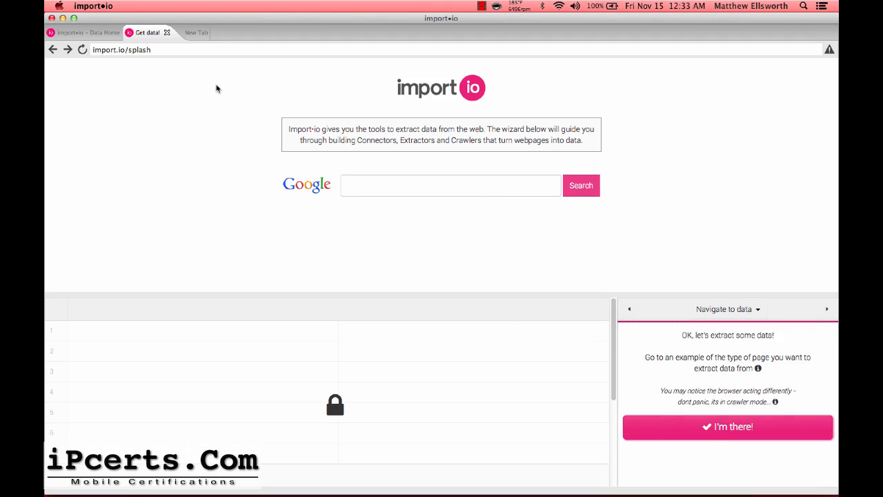
Go to followerwonk.com in the crawler browser and open the Search Twitter bios tab.
{"action": "left_click", "coordinate": [175, 50]}
{"action": "type", "text": "followerwonk.com"}
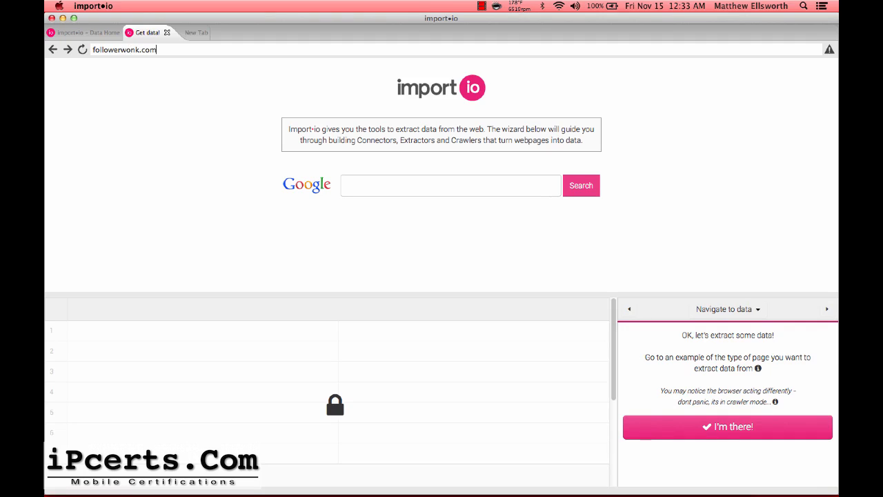
{"action": "key", "text": "Return"}
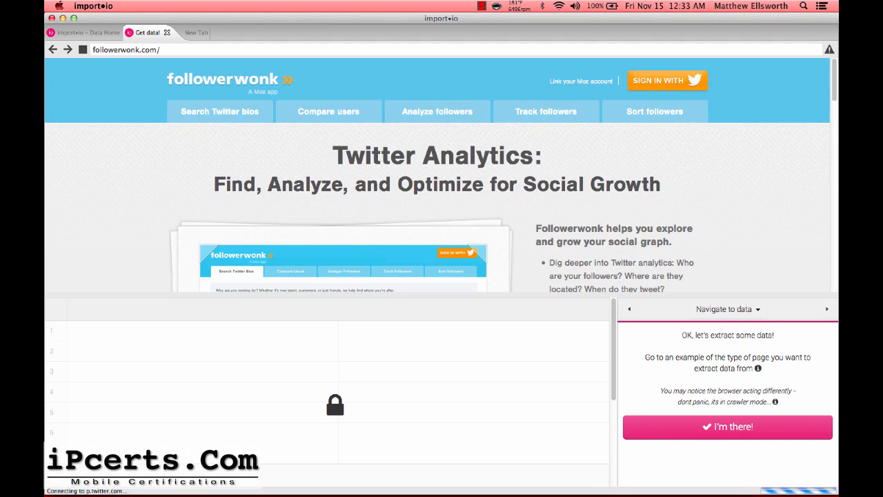
{"action": "left_click", "coordinate": [224, 117]}
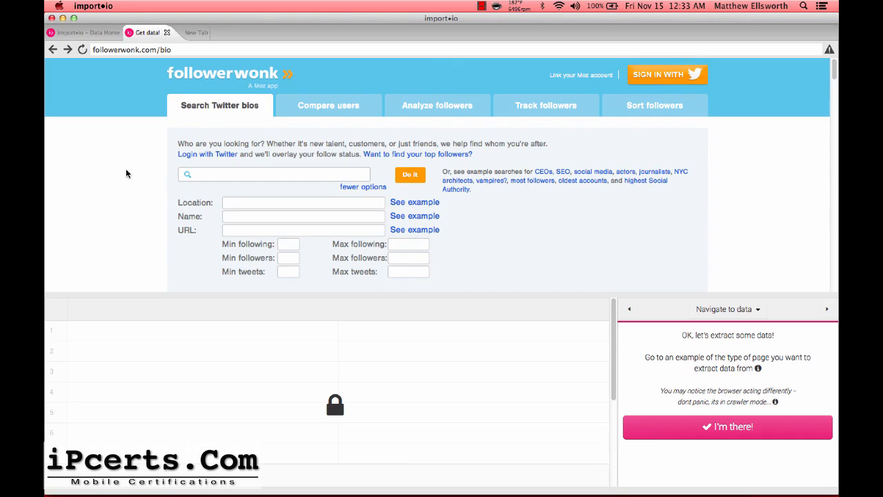
{"action": "scroll", "coordinate": [126, 183], "scroll_direction": "down", "scroll_amount": 3}
Search Followerwonk bios for 'data scientist' with location 'san francisco'.
{"action": "left_click", "coordinate": [233, 123]}
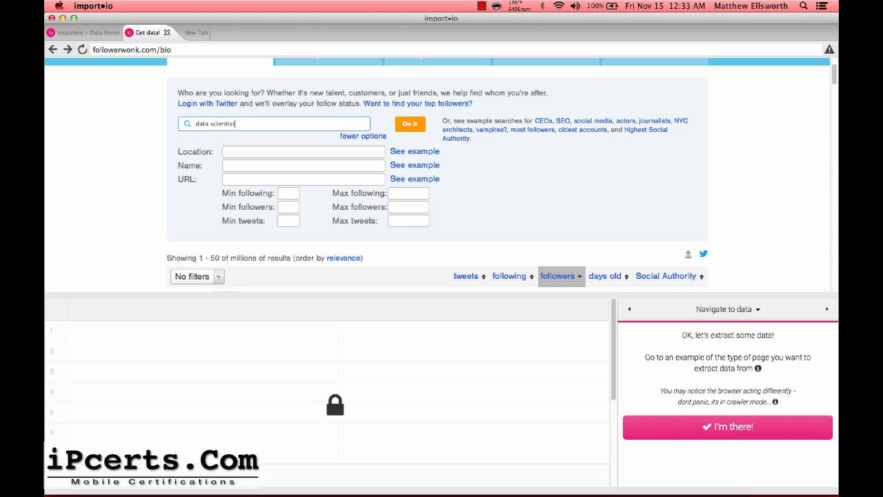
{"action": "key", "text": "Tab"}
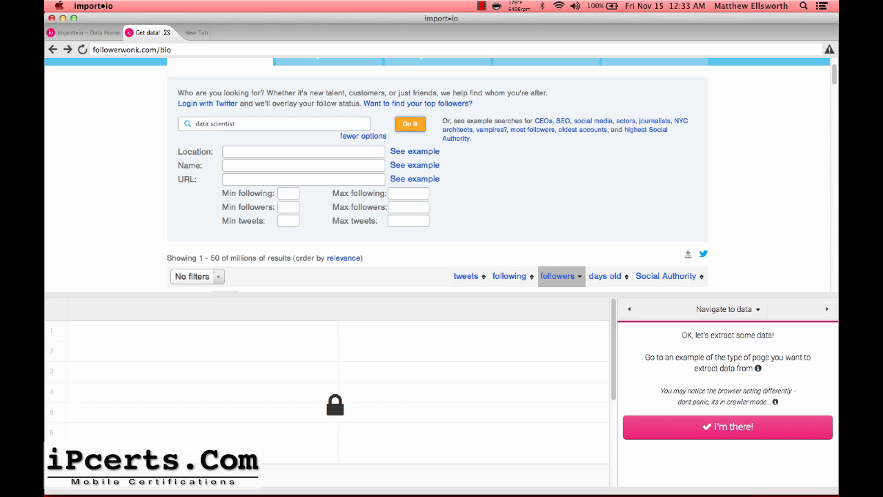
{"action": "left_click", "coordinate": [276, 151]}
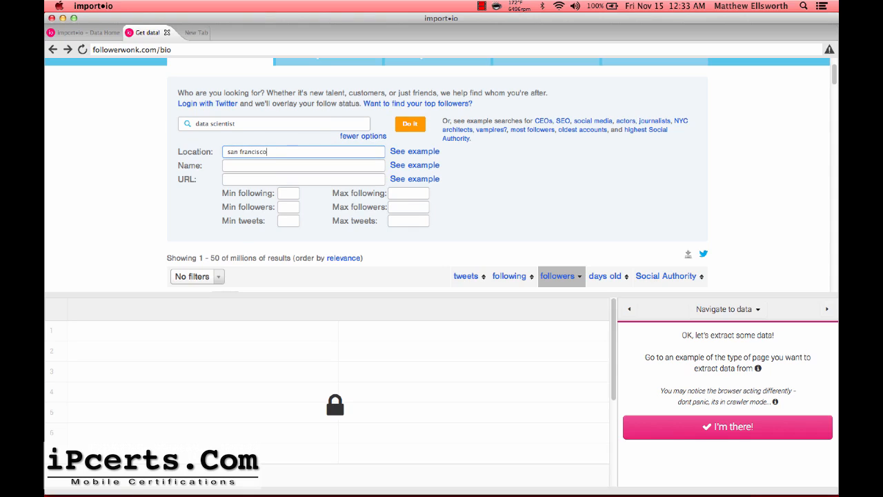
{"action": "left_click", "coordinate": [410, 125]}
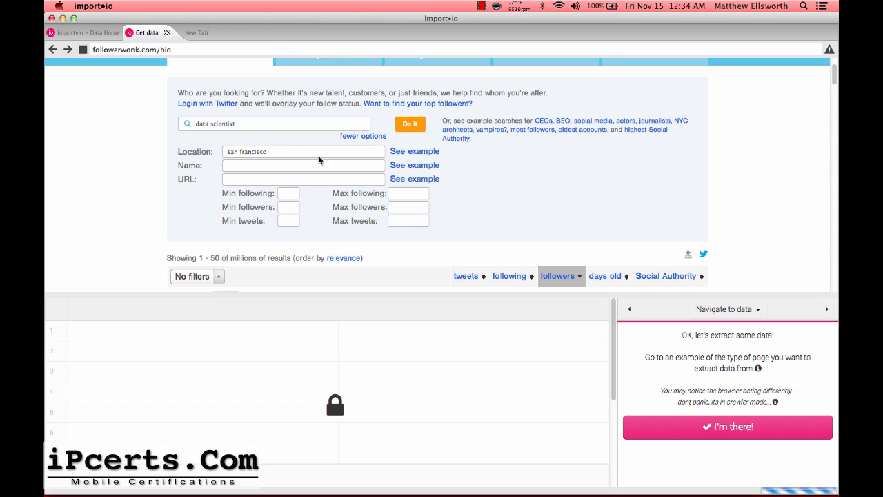
{"action": "left_click", "coordinate": [410, 128]}
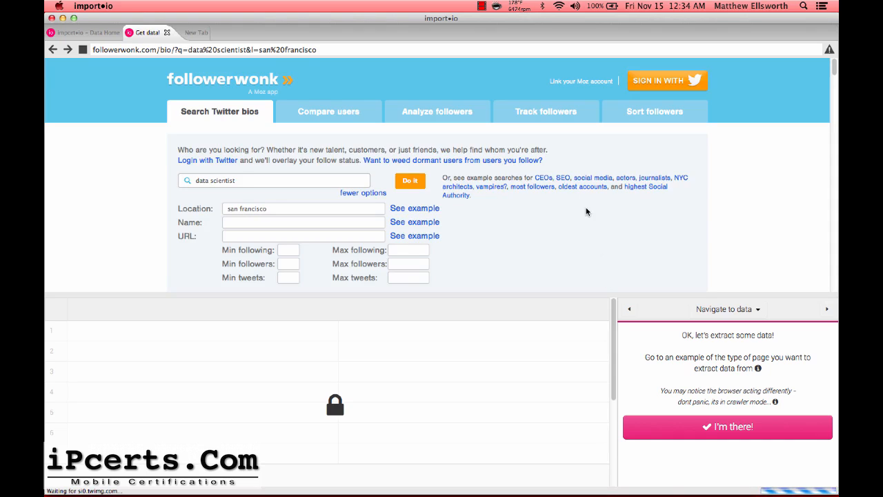
Review the 112 results and confirm this page as the extraction example with I'm there!
{"action": "scroll", "coordinate": [586, 212], "scroll_direction": "down", "scroll_amount": 1}
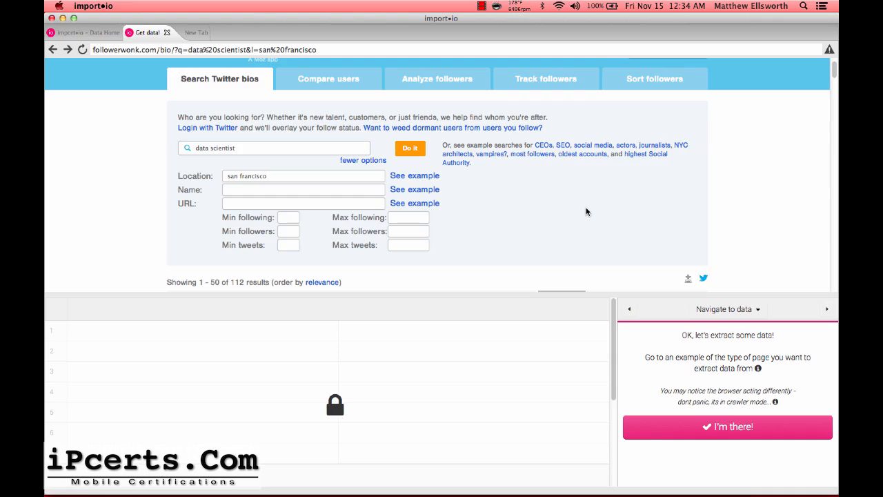
{"action": "scroll", "coordinate": [586, 212], "scroll_direction": "down", "scroll_amount": 1}
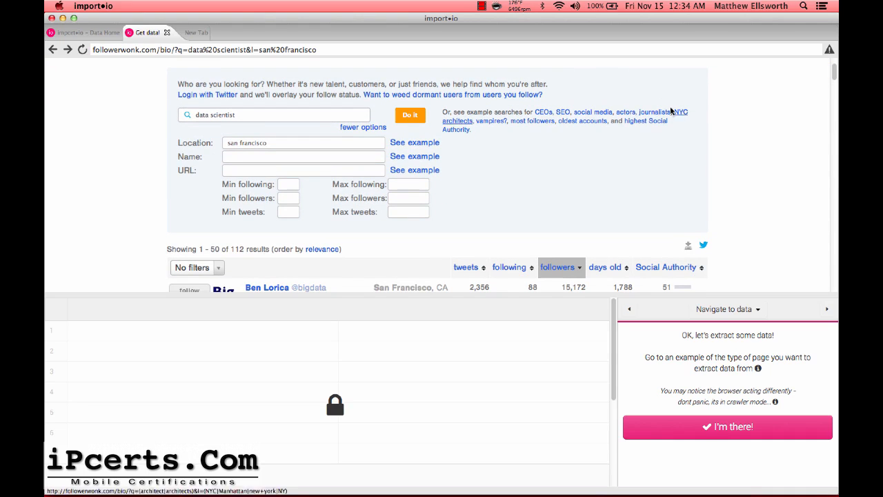
{"action": "scroll", "coordinate": [142, 171], "scroll_direction": "down", "scroll_amount": 5}
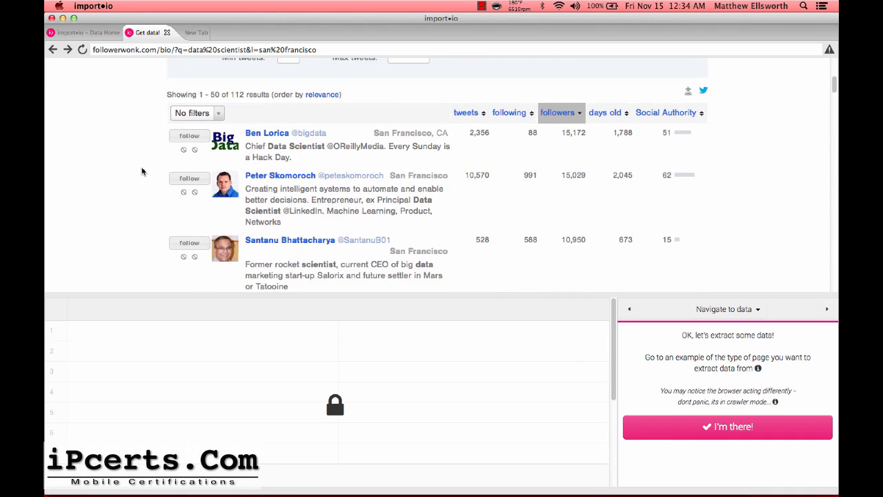
{"action": "scroll", "coordinate": [142, 172], "scroll_direction": "down", "scroll_amount": 1}
{"action": "scroll", "coordinate": [142, 171], "scroll_direction": "up", "scroll_amount": 6}
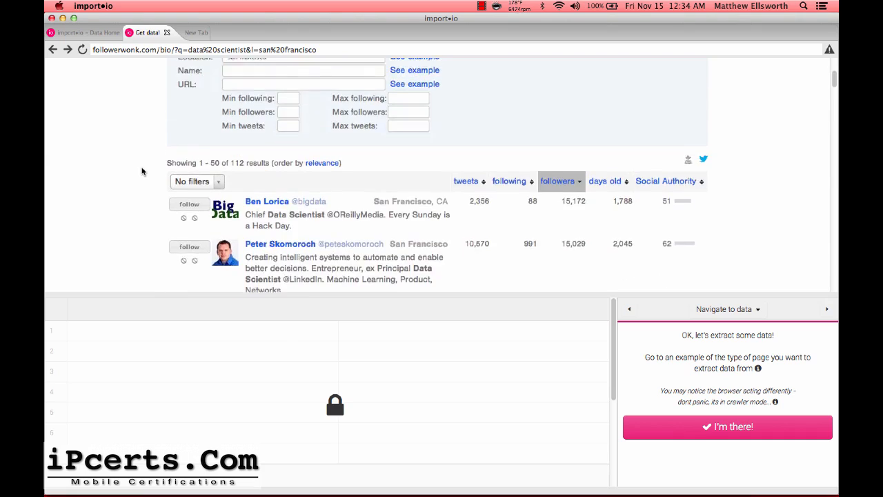
{"action": "scroll", "coordinate": [141, 177], "scroll_direction": "down", "scroll_amount": 10}
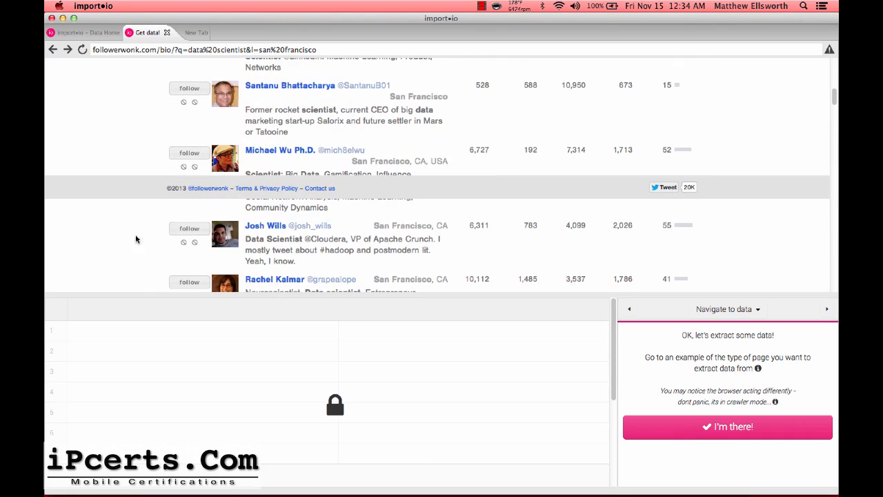
{"action": "scroll", "coordinate": [118, 240], "scroll_direction": "up", "scroll_amount": 5}
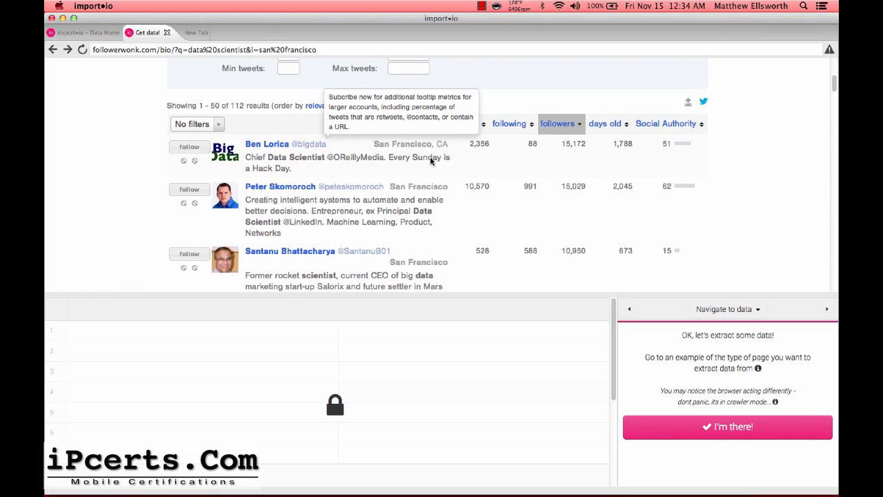
{"action": "left_click", "coordinate": [704, 427]}
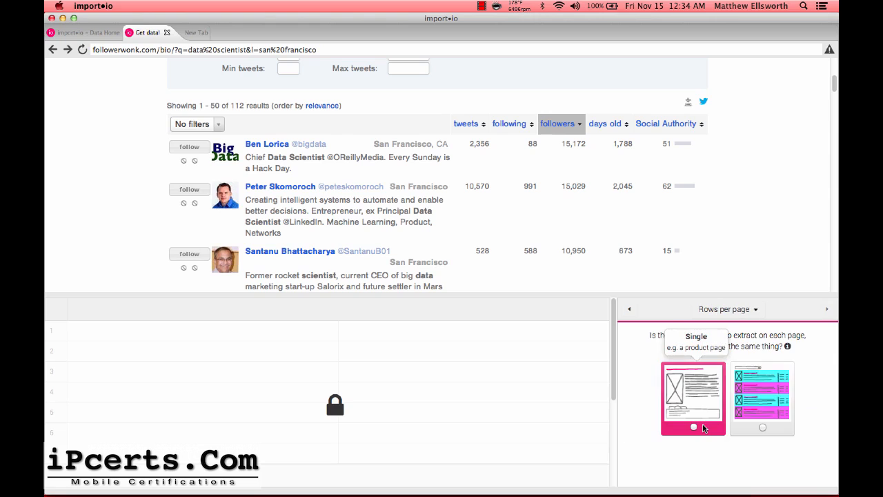
Choose Multiple rows per page, detect optimal settings, and confirm the data is still in the browser.
{"action": "left_click", "coordinate": [776, 399]}
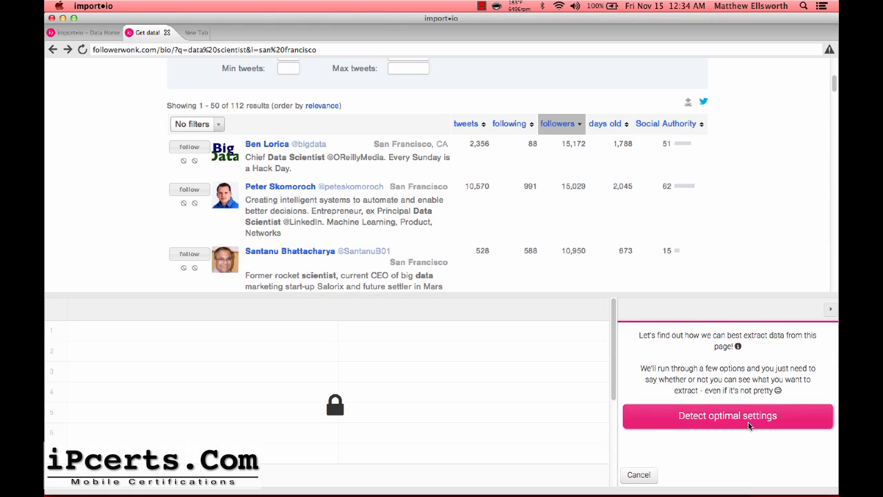
{"action": "left_click", "coordinate": [750, 418]}
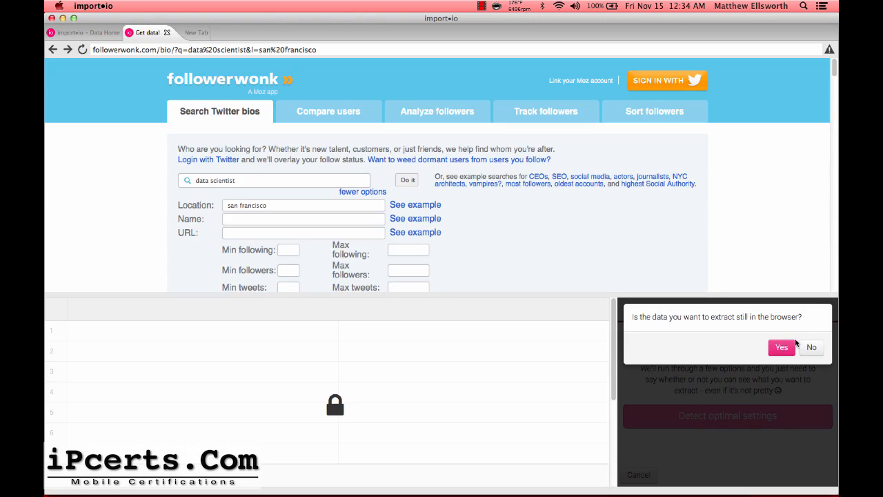
{"action": "scroll", "coordinate": [726, 241], "scroll_direction": "down", "scroll_amount": 8}
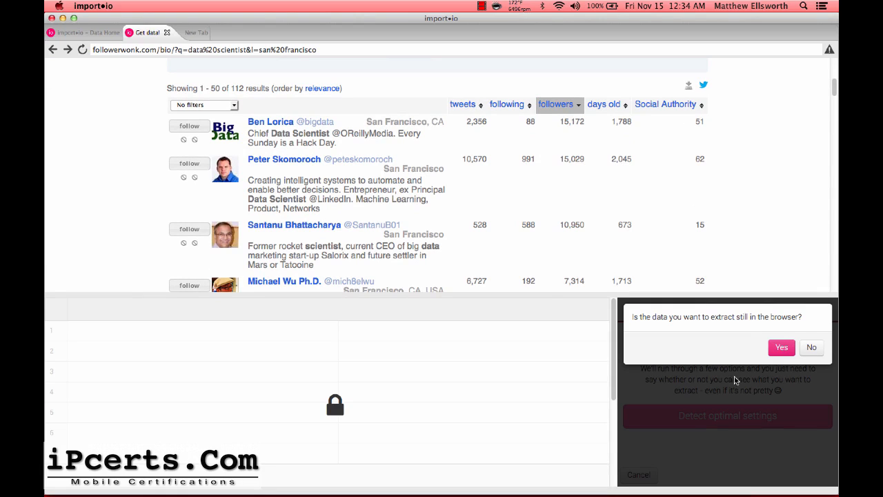
{"action": "left_click", "coordinate": [782, 348]}
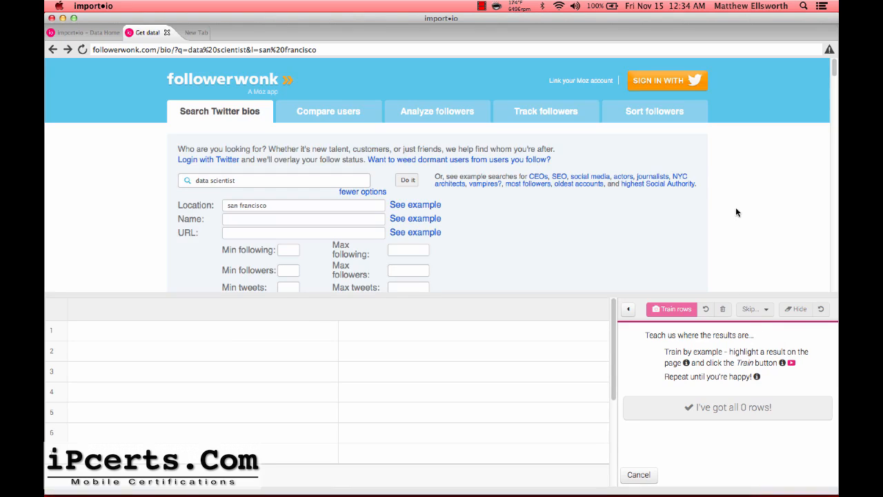
{"action": "scroll", "coordinate": [736, 213], "scroll_direction": "down", "scroll_amount": 5}
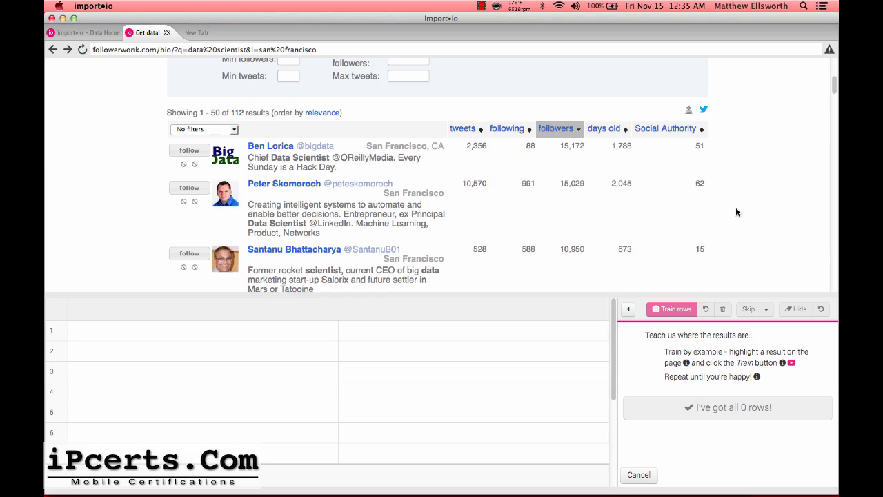
{"action": "scroll", "coordinate": [736, 213], "scroll_direction": "up", "scroll_amount": 5}
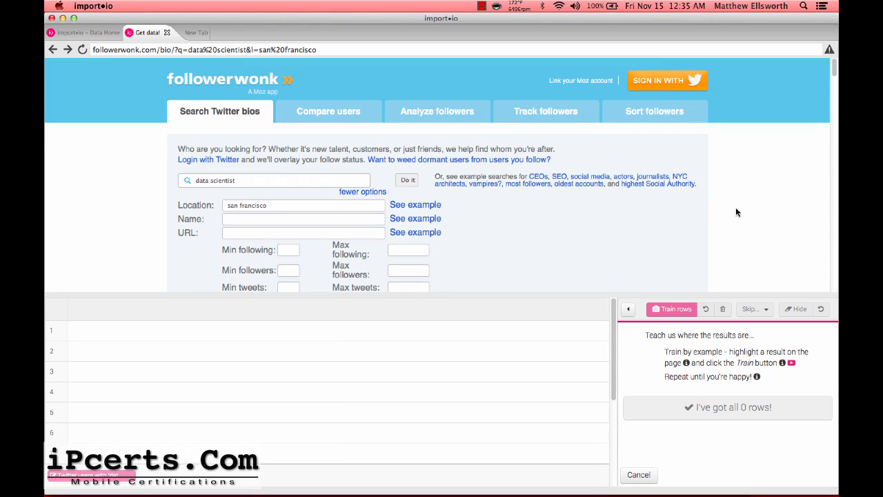
{"action": "scroll", "coordinate": [736, 213], "scroll_direction": "down", "scroll_amount": 8}
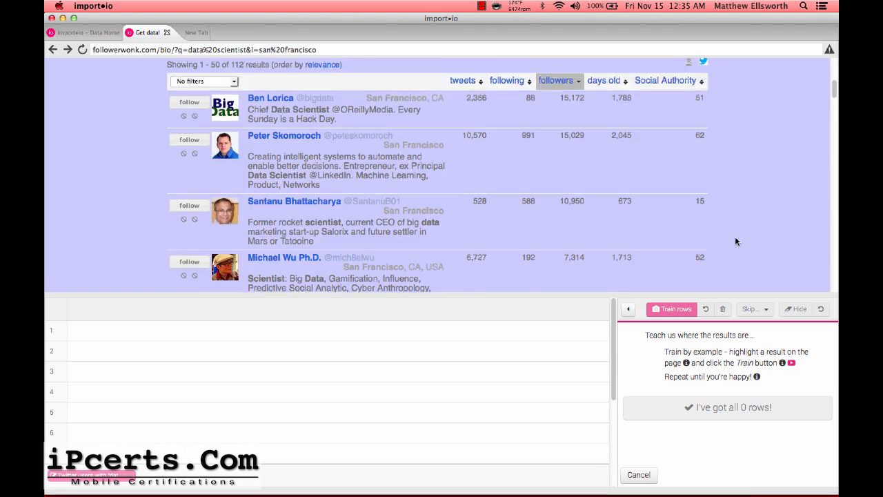
{"action": "scroll", "coordinate": [736, 241], "scroll_direction": "up", "scroll_amount": 1}
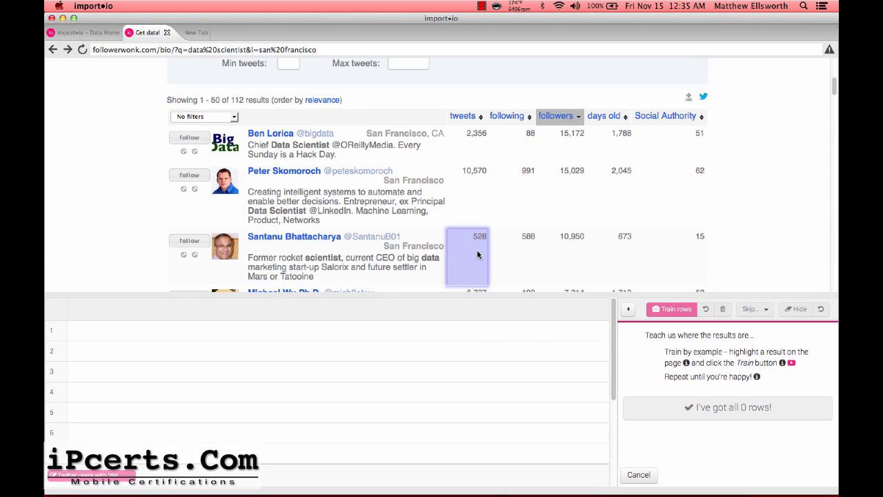
{"action": "scroll", "coordinate": [328, 174], "scroll_direction": "up", "scroll_amount": 4}
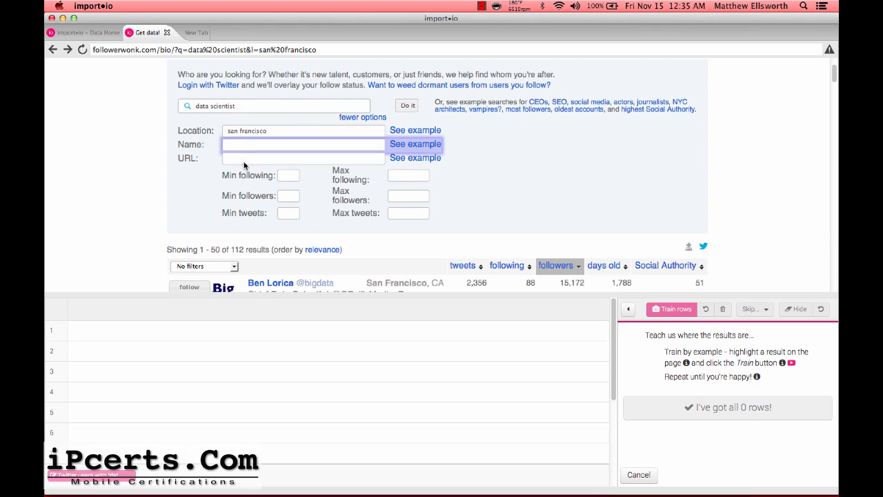
{"action": "scroll", "coordinate": [191, 185], "scroll_direction": "down", "scroll_amount": 4}
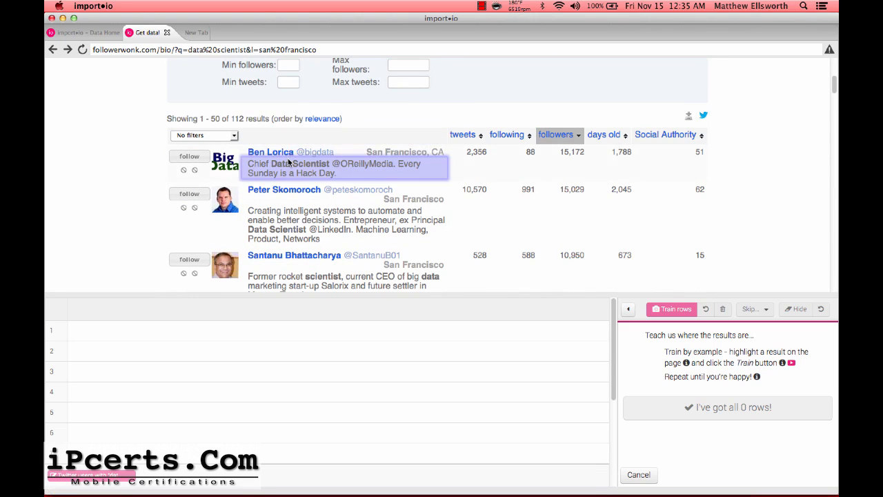
{"action": "scroll", "coordinate": [288, 162], "scroll_direction": "up", "scroll_amount": 1}
{"action": "scroll", "coordinate": [289, 162], "scroll_direction": "up", "scroll_amount": 1}
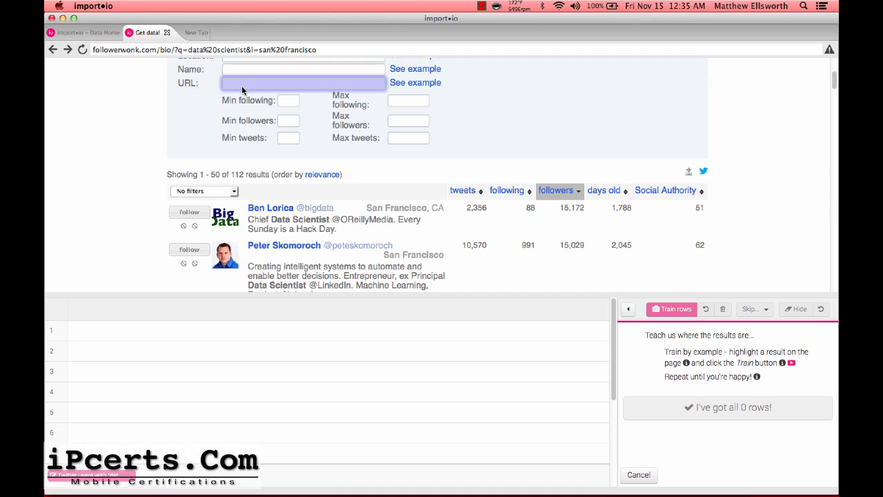
{"action": "scroll", "coordinate": [182, 135], "scroll_direction": "down", "scroll_amount": 3}
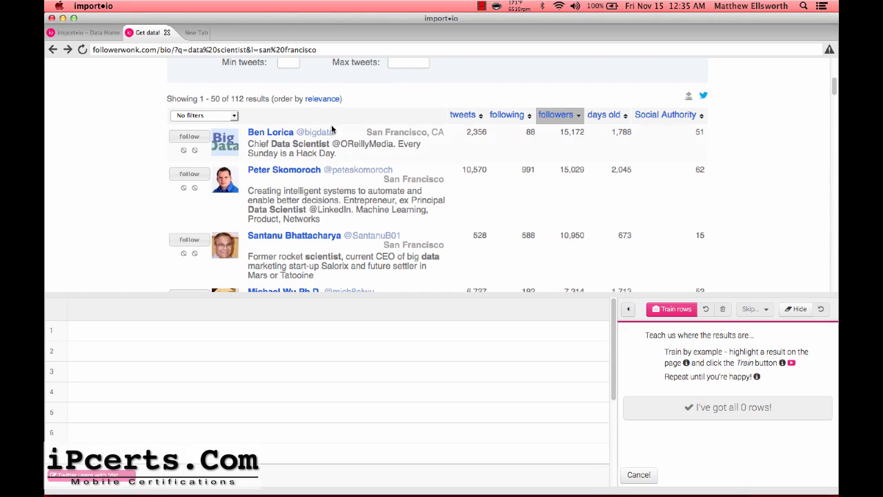
{"action": "left_click_drag", "start_coordinate": [248, 133], "coordinate": [267, 133]}
Train rows using the first and second Followerwonk results as example rows.
{"action": "left_click", "coordinate": [243, 136]}
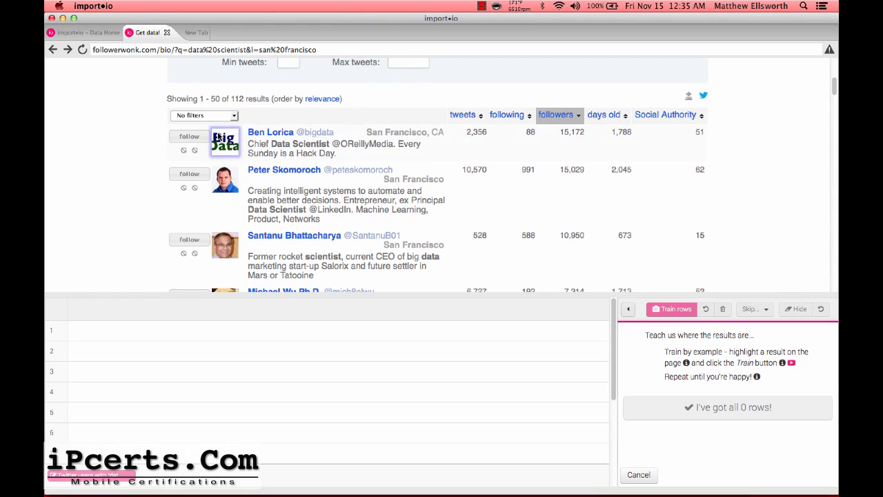
{"action": "left_click_drag", "start_coordinate": [246, 133], "coordinate": [703, 137]}
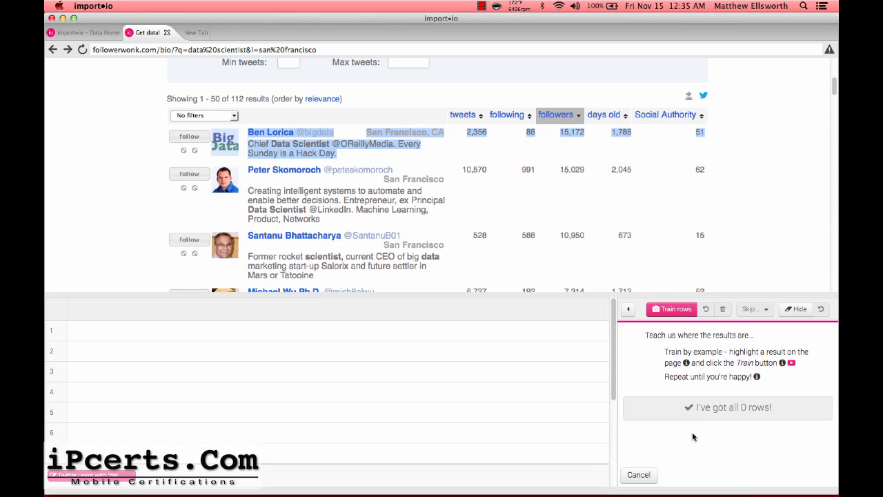
{"action": "left_click", "coordinate": [662, 315]}
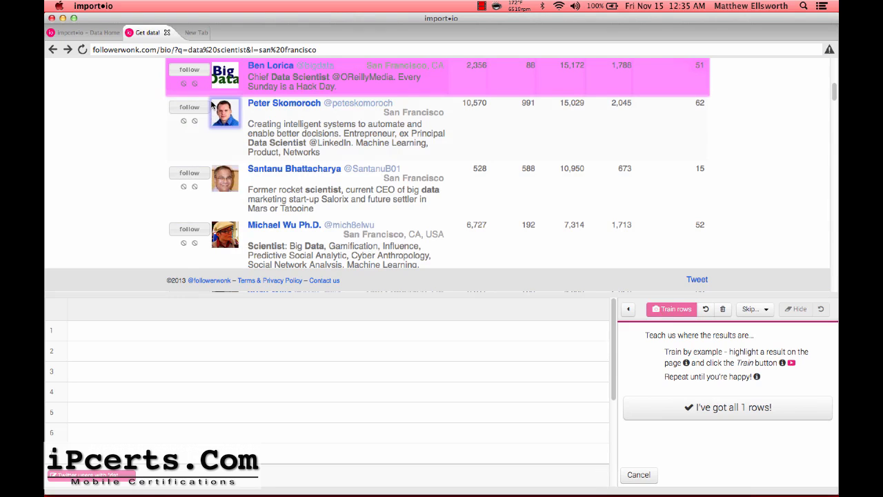
{"action": "left_click_drag", "start_coordinate": [212, 104], "coordinate": [704, 103]}
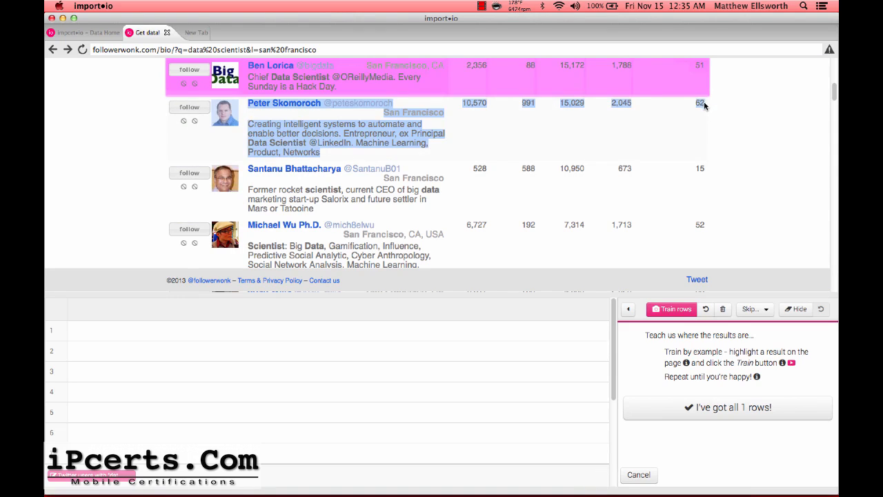
{"action": "left_click", "coordinate": [673, 309]}
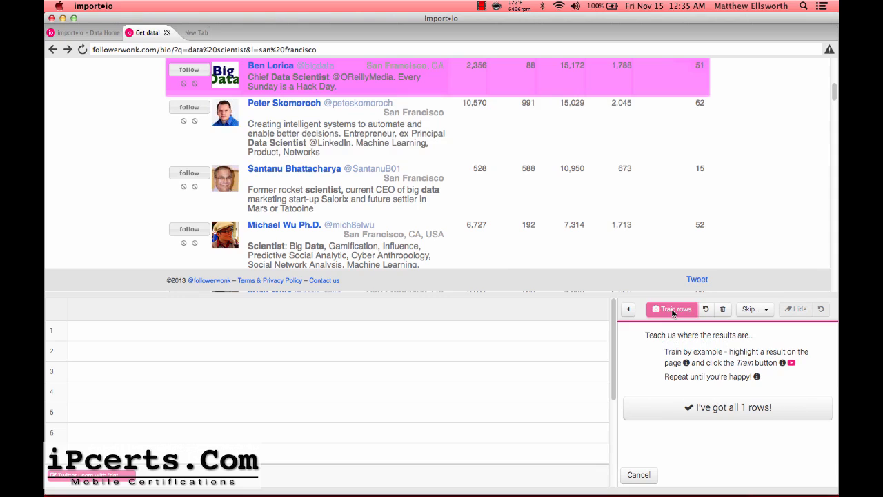
Scroll through the results to verify all 50 are marked as rows.
{"action": "scroll", "coordinate": [534, 158], "scroll_direction": "down", "scroll_amount": 15}
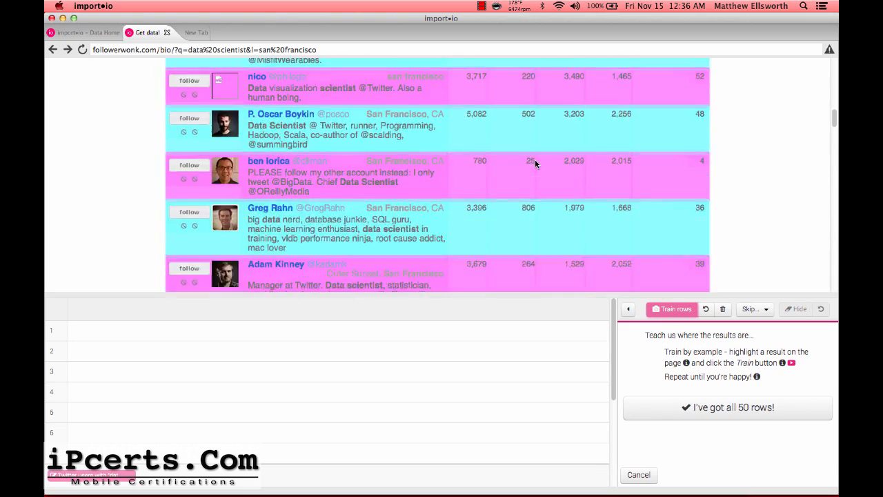
{"action": "scroll", "coordinate": [535, 159], "scroll_direction": "down", "scroll_amount": 10}
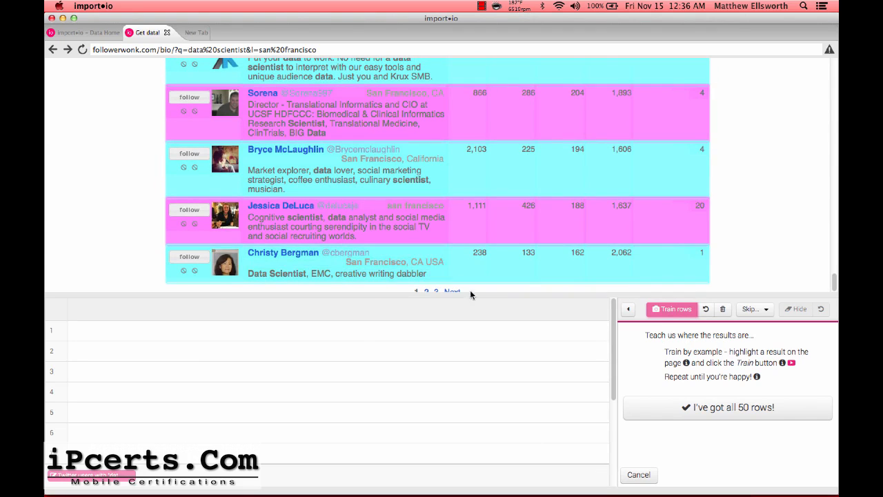
{"action": "scroll", "coordinate": [490, 180], "scroll_direction": "up", "scroll_amount": 2}
{"action": "scroll", "coordinate": [491, 180], "scroll_direction": "down", "scroll_amount": 2}
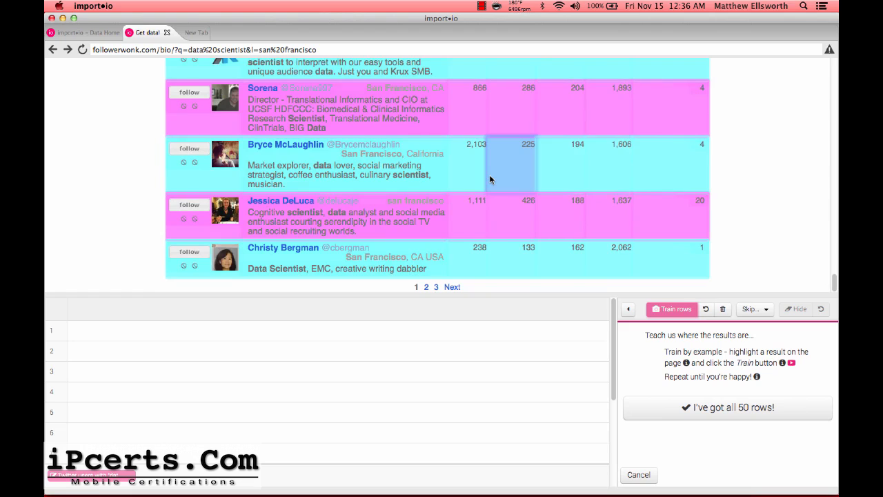
{"action": "scroll", "coordinate": [490, 179], "scroll_direction": "up", "scroll_amount": 20}
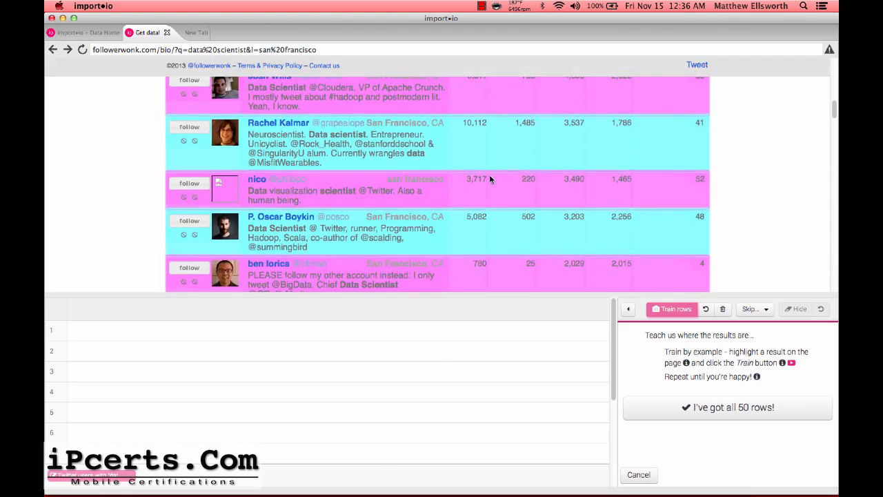
{"action": "scroll", "coordinate": [491, 180], "scroll_direction": "up", "scroll_amount": 15}
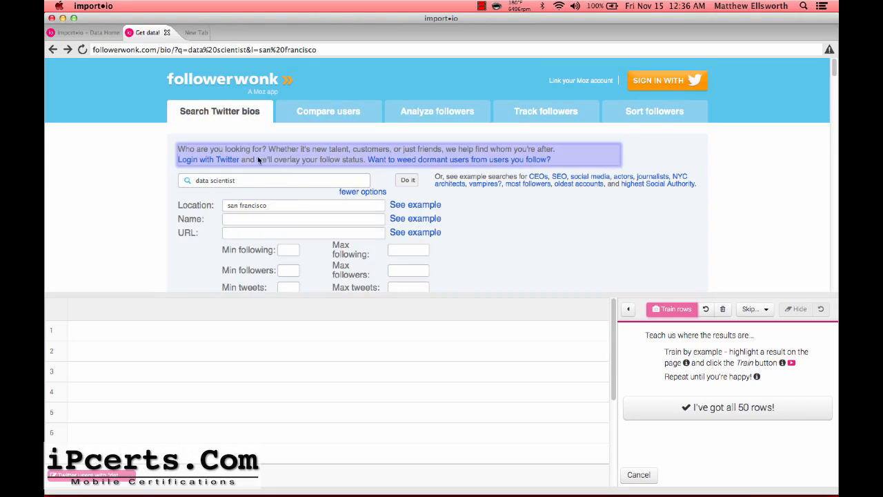
{"action": "scroll", "coordinate": [258, 156], "scroll_direction": "down", "scroll_amount": 15}
{"action": "scroll", "coordinate": [266, 166], "scroll_direction": "down", "scroll_amount": 20}
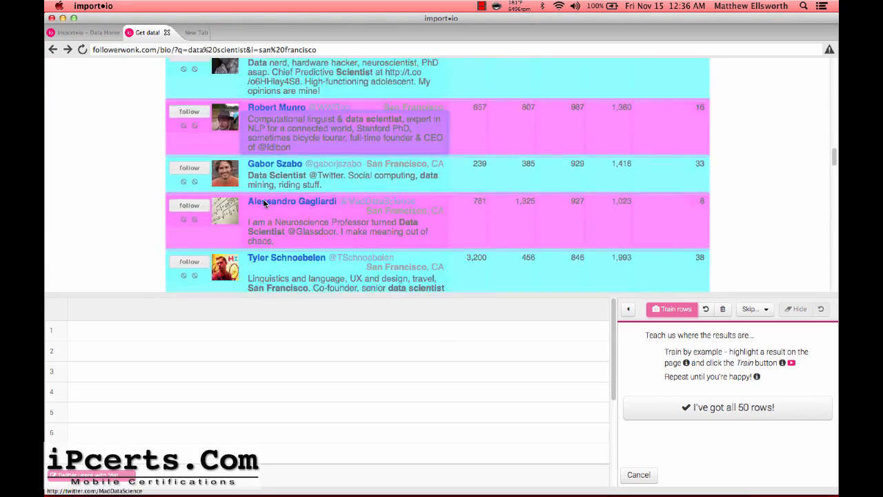
{"action": "scroll", "coordinate": [264, 207], "scroll_direction": "down", "scroll_amount": 10}
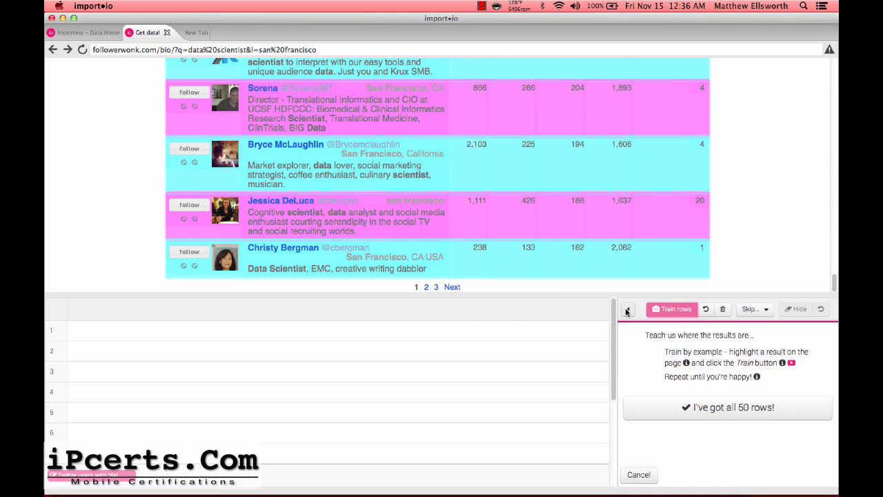
Accept all 50 detected rows with I've got all 50 rows!
{"action": "left_click", "coordinate": [737, 406]}
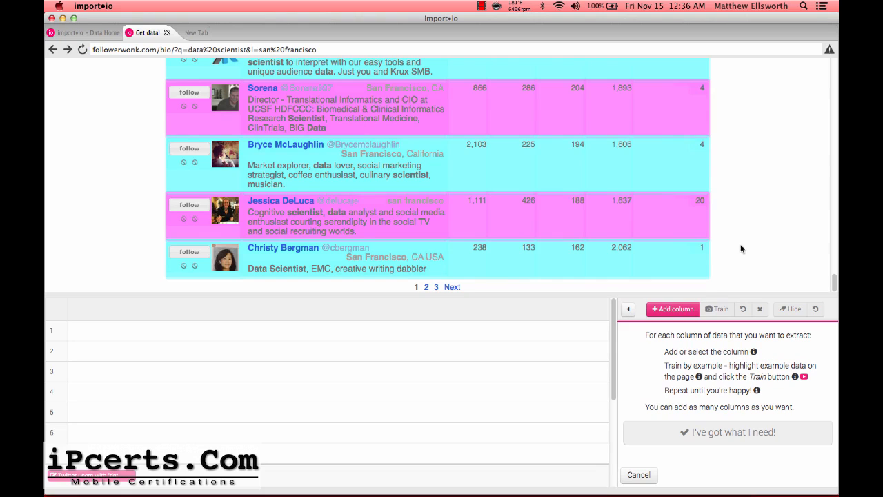
{"action": "scroll", "coordinate": [742, 247], "scroll_direction": "up", "scroll_amount": 15}
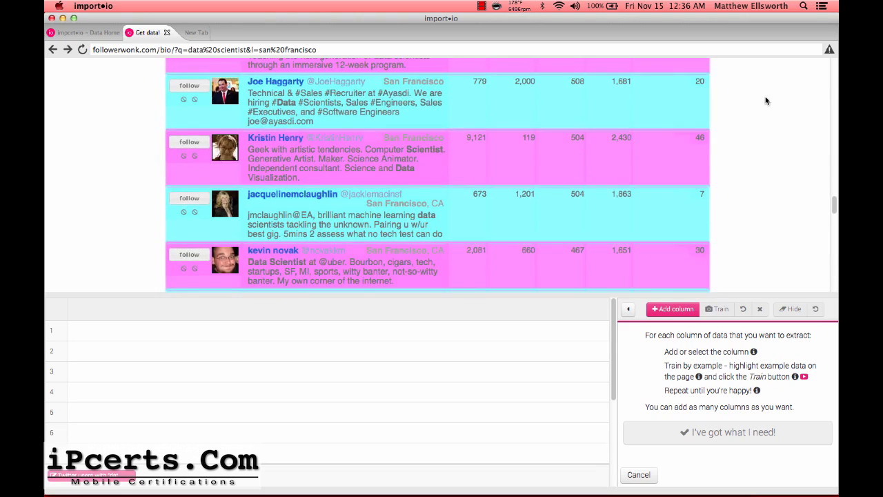
{"action": "scroll", "coordinate": [765, 99], "scroll_direction": "up", "scroll_amount": 10}
{"action": "scroll", "coordinate": [765, 100], "scroll_direction": "up", "scroll_amount": 10}
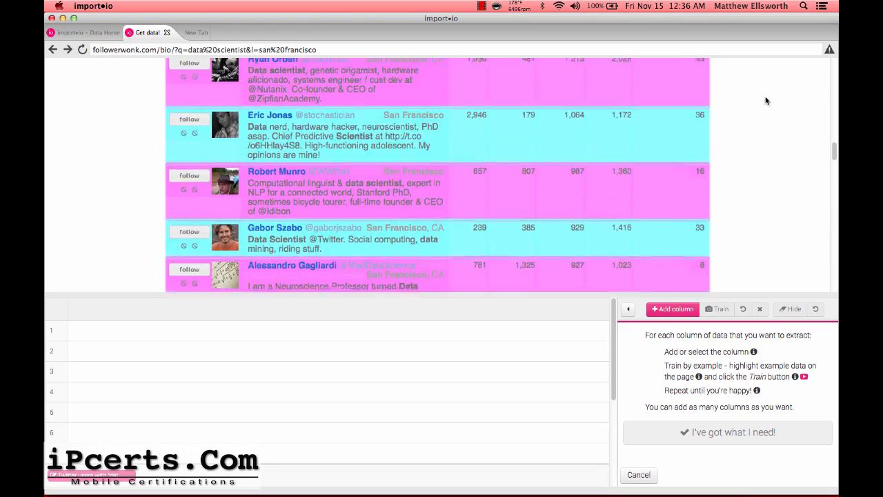
{"action": "scroll", "coordinate": [766, 101], "scroll_direction": "up", "scroll_amount": 8}
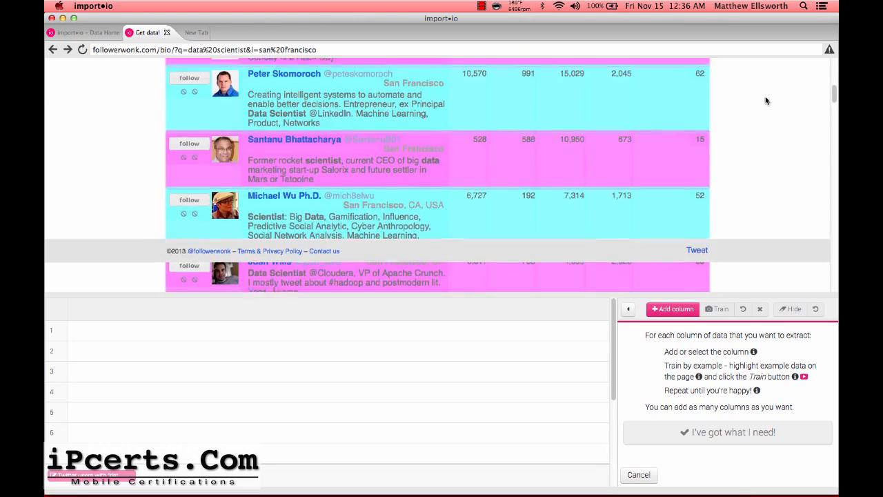
{"action": "scroll", "coordinate": [765, 101], "scroll_direction": "down", "scroll_amount": 2}
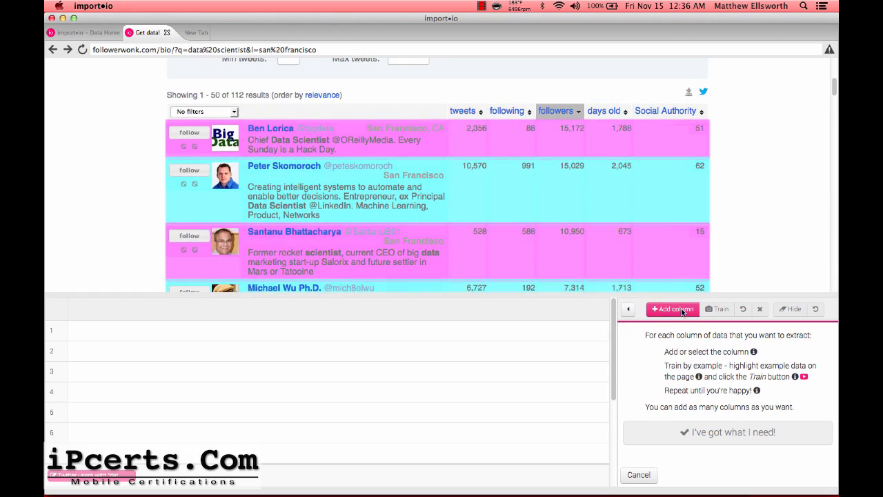
Add a username column trained on the first result's name.
{"action": "left_click", "coordinate": [681, 308]}
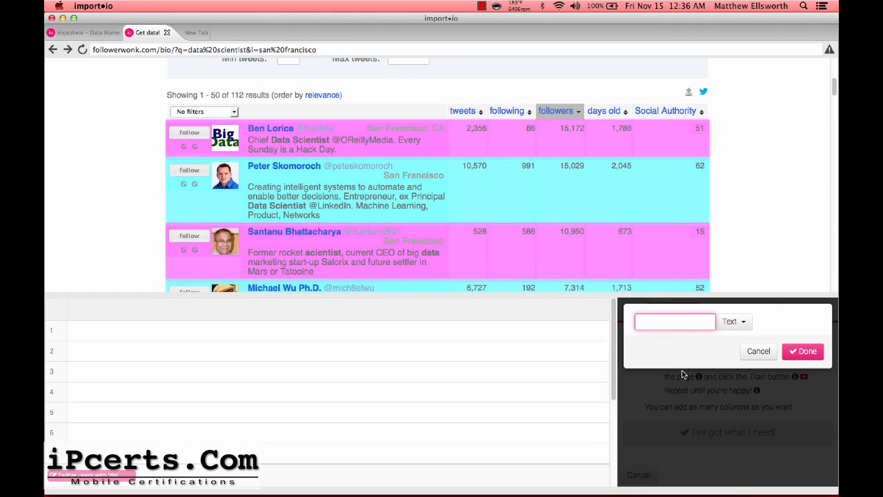
{"action": "type", "text": "username"}
{"action": "left_click", "coordinate": [265, 131]}
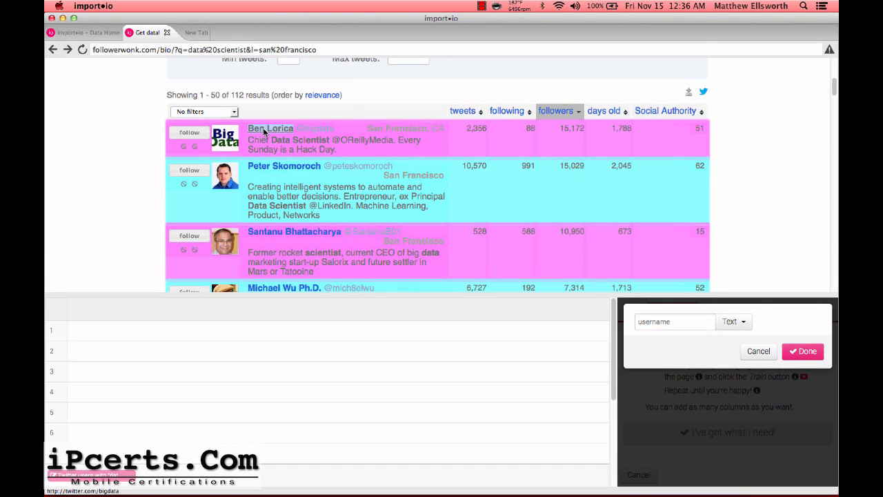
{"action": "left_click", "coordinate": [802, 350]}
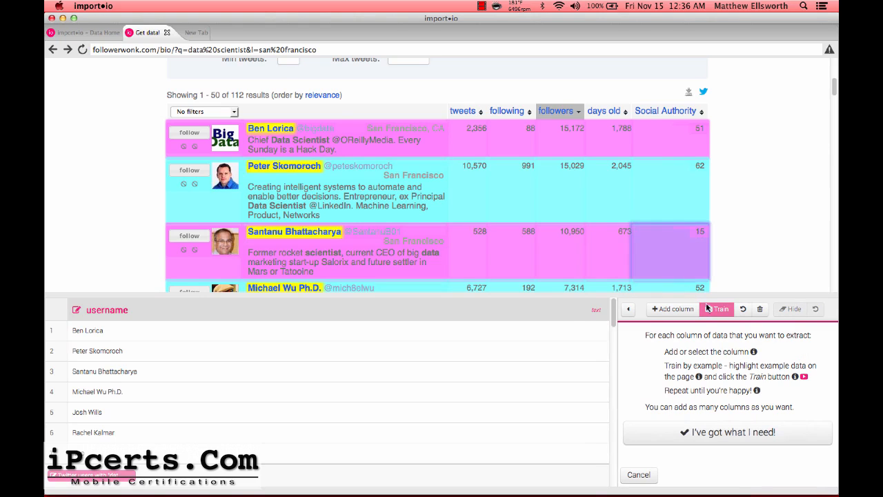
{"action": "left_click", "coordinate": [684, 310]}
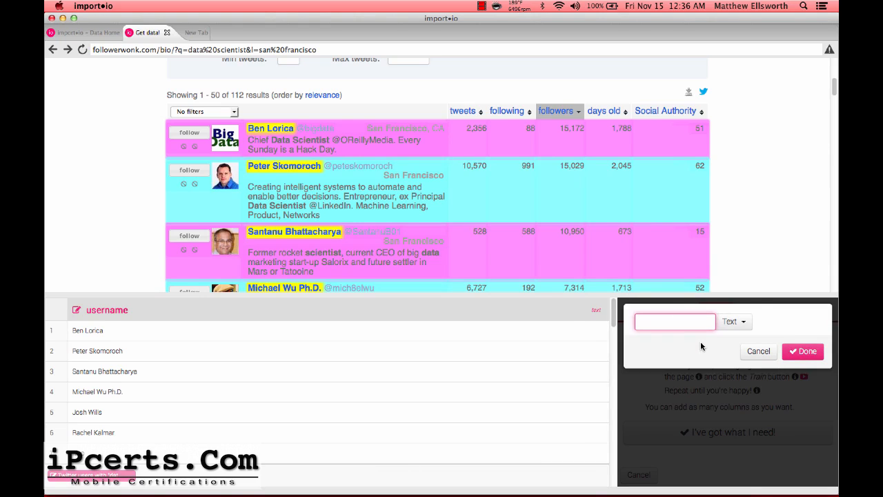
Create a userlink column from the first result's name link, set its type to Link, and train it.
{"action": "type", "text": "userlink"}
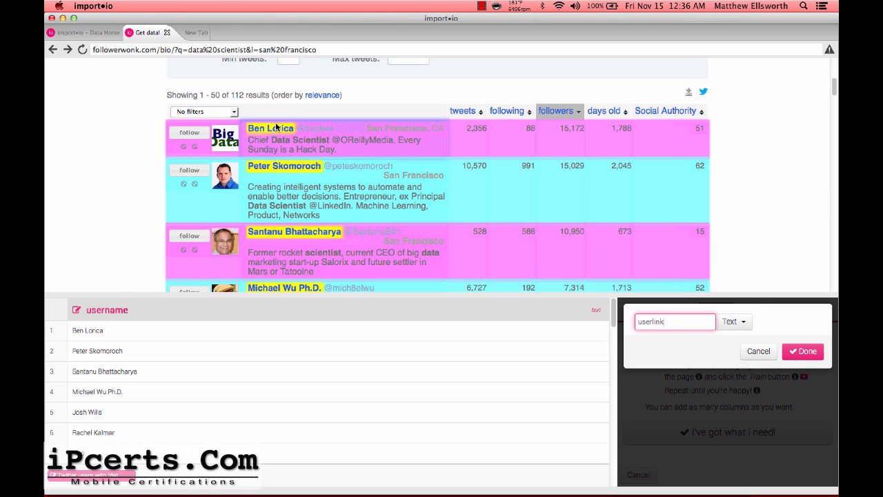
{"action": "left_click", "coordinate": [274, 130]}
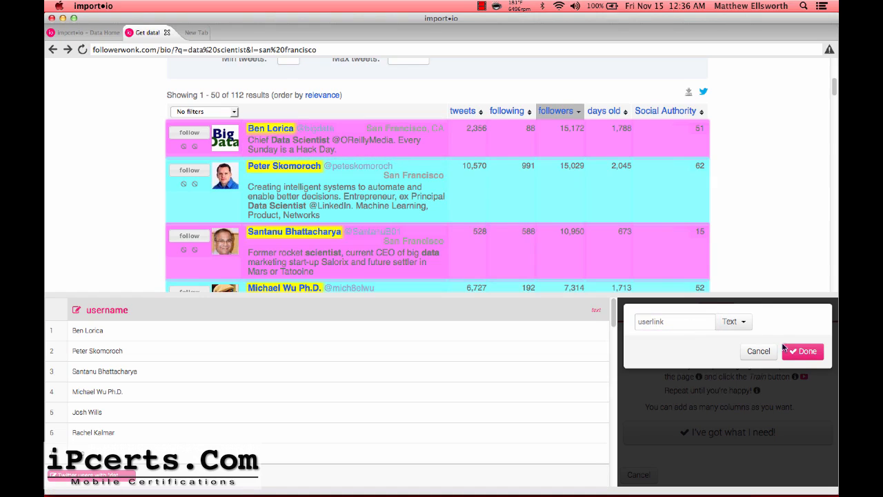
{"action": "left_click", "coordinate": [804, 352]}
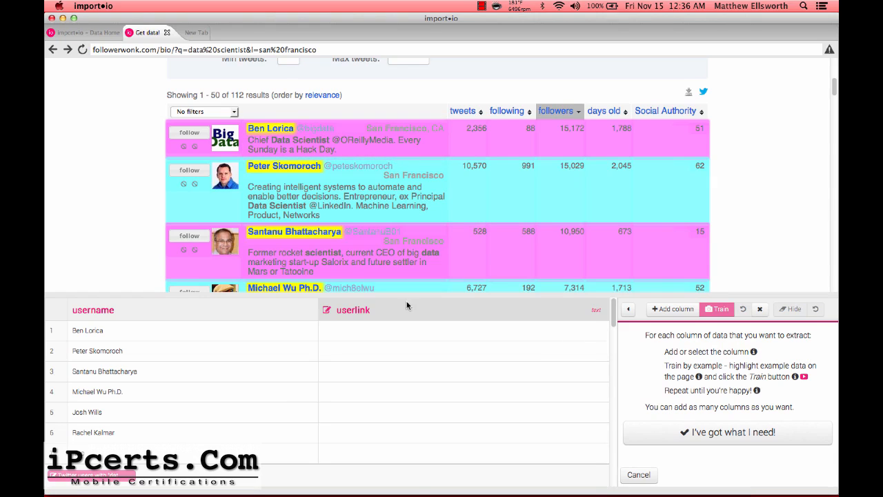
{"action": "left_click", "coordinate": [595, 310]}
{"action": "left_click", "coordinate": [734, 322]}
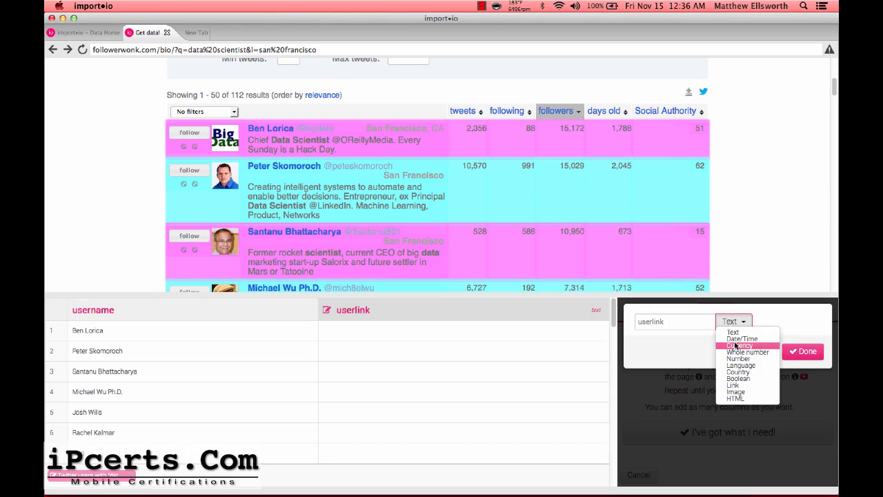
{"action": "left_click", "coordinate": [734, 385]}
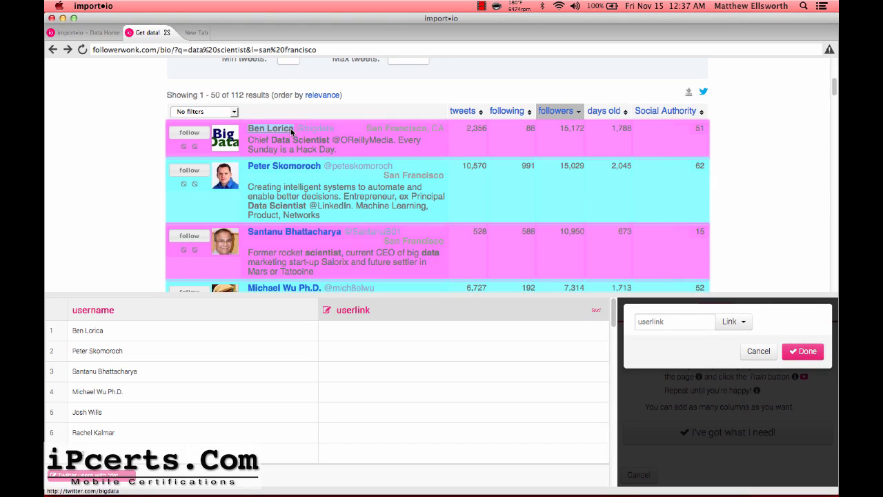
{"action": "left_click", "coordinate": [811, 352]}
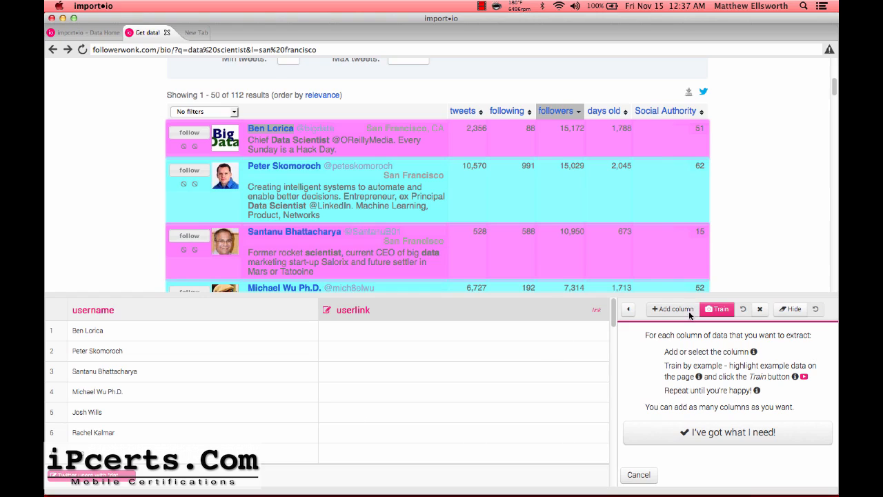
{"action": "left_click", "coordinate": [722, 310]}
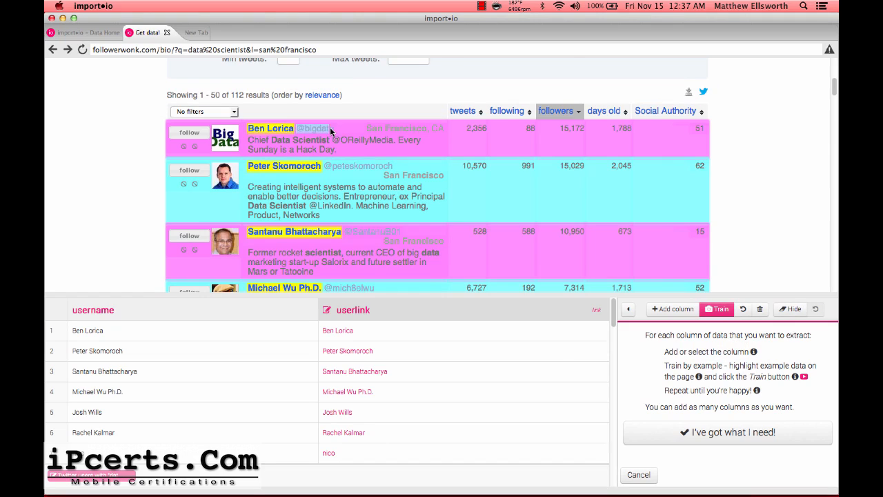
{"action": "left_click", "coordinate": [673, 309]}
Add a twitter_handle column filled with each result's @ handle.
{"action": "type", "text": "tiwt"}
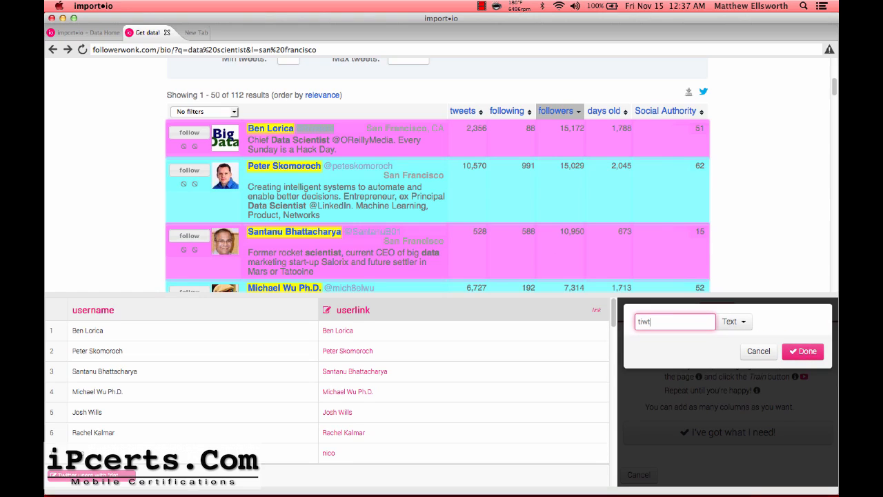
{"action": "key", "text": "BackSpace"}
{"action": "key", "text": "BackSpace"}
{"action": "key", "text": "BackSpace"}
{"action": "type", "text": "witter_hand"}
{"action": "left_click", "coordinate": [805, 349]}
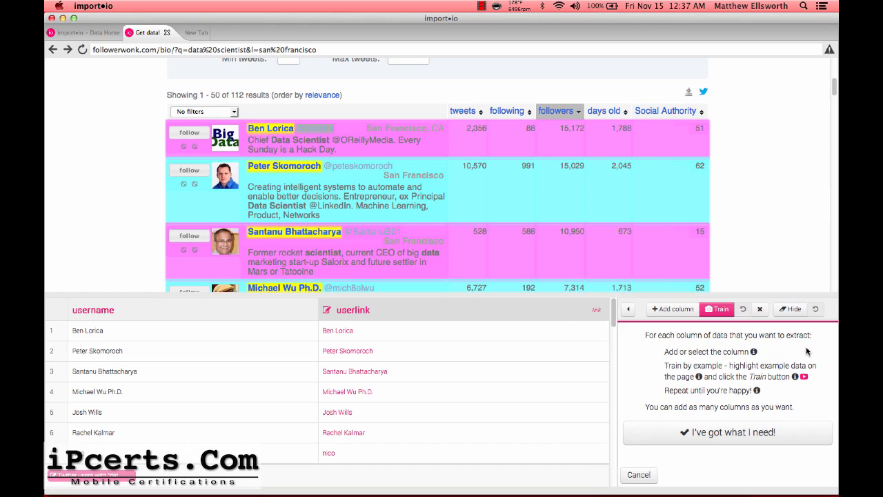
{"action": "left_click", "coordinate": [354, 181]}
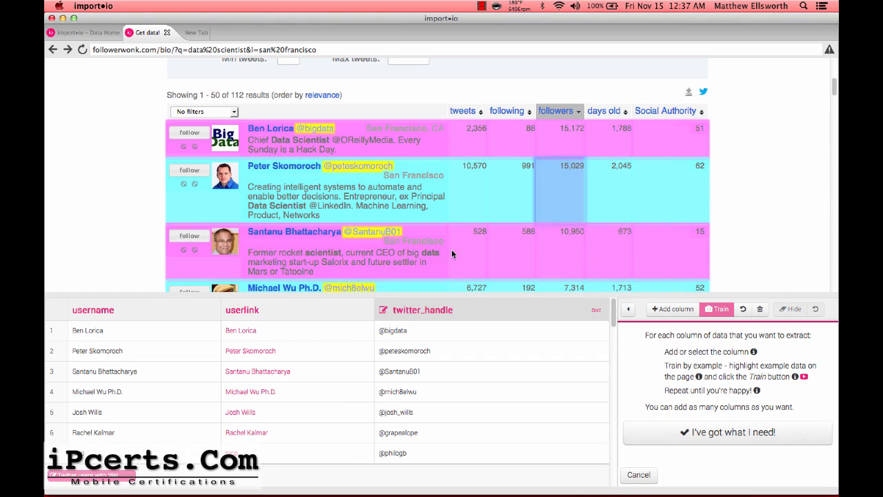
Add a location column using the first profile's location as the example.
{"action": "left_click", "coordinate": [673, 309]}
{"action": "type", "text": "location"}
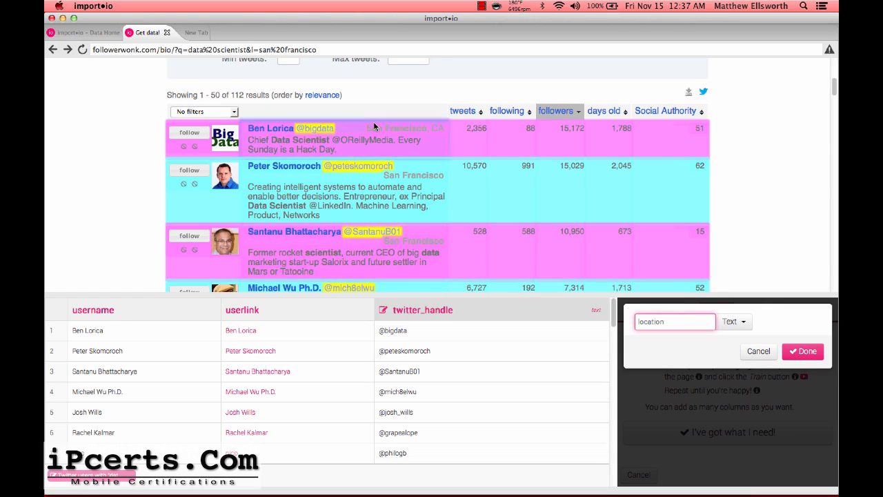
{"action": "left_click_drag", "start_coordinate": [367, 129], "coordinate": [443, 131]}
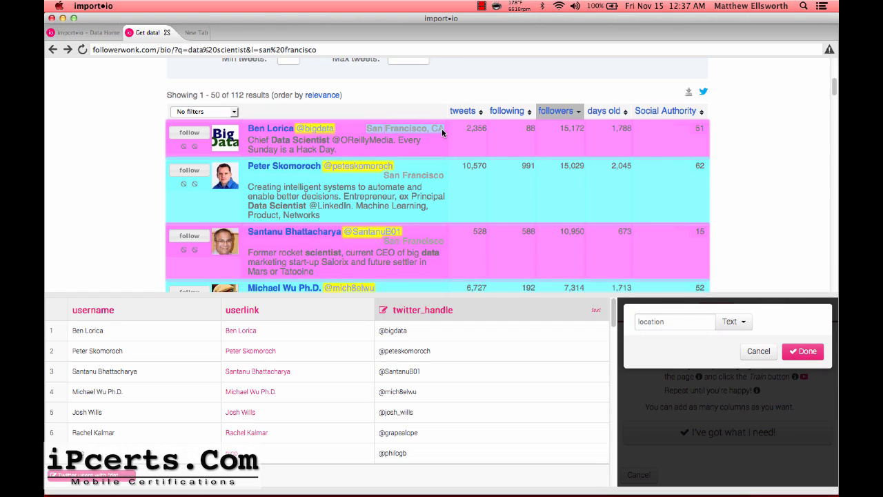
{"action": "left_click", "coordinate": [800, 352]}
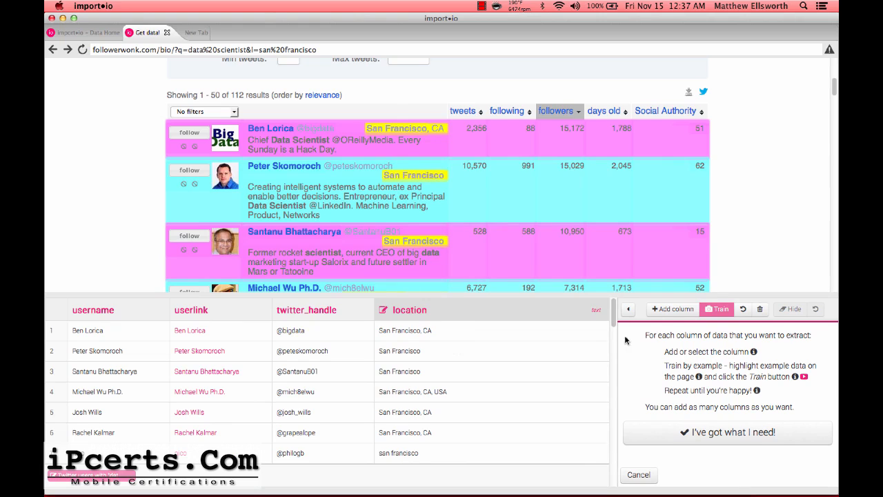
{"action": "left_click", "coordinate": [678, 311]}
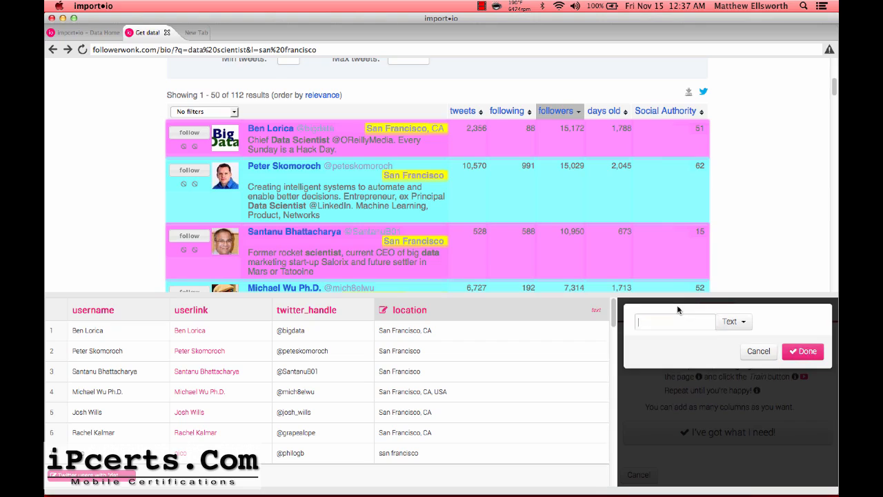
Add a tweet_count column using the first profile's 2,356 tweets as the example.
{"action": "type", "text": "tweet_count"}
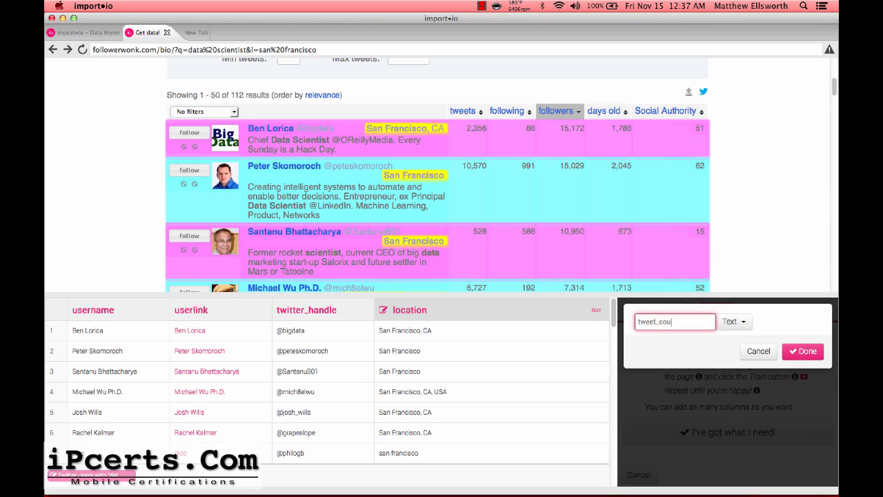
{"action": "left_click", "coordinate": [468, 128]}
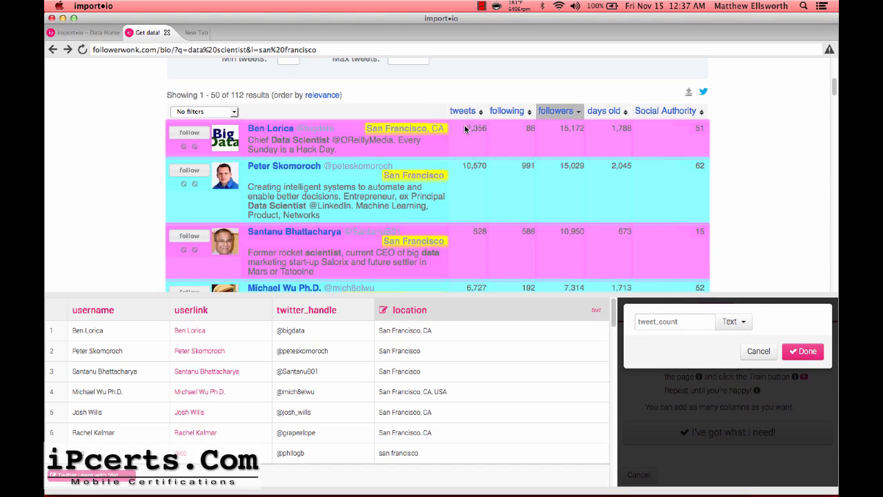
{"action": "left_click_drag", "start_coordinate": [466, 128], "coordinate": [488, 130]}
{"action": "left_click", "coordinate": [800, 350]}
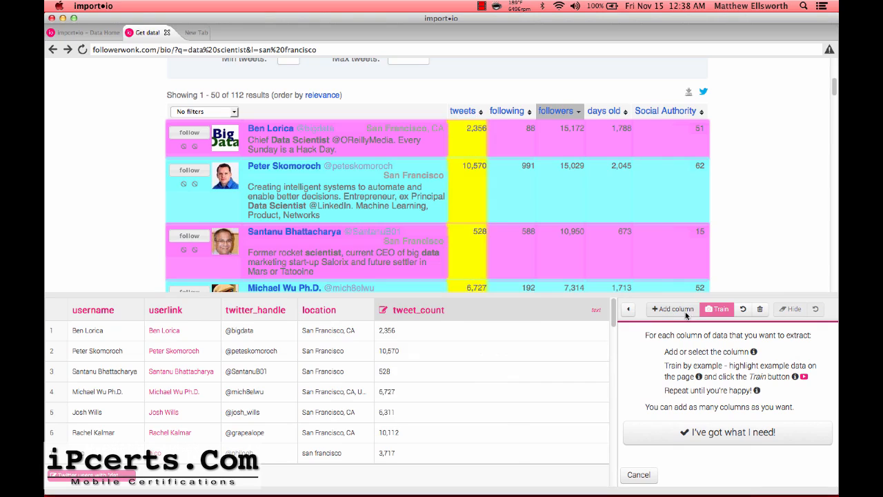
Add a following column using the first profile's following count of 88.
{"action": "left_click", "coordinate": [676, 310]}
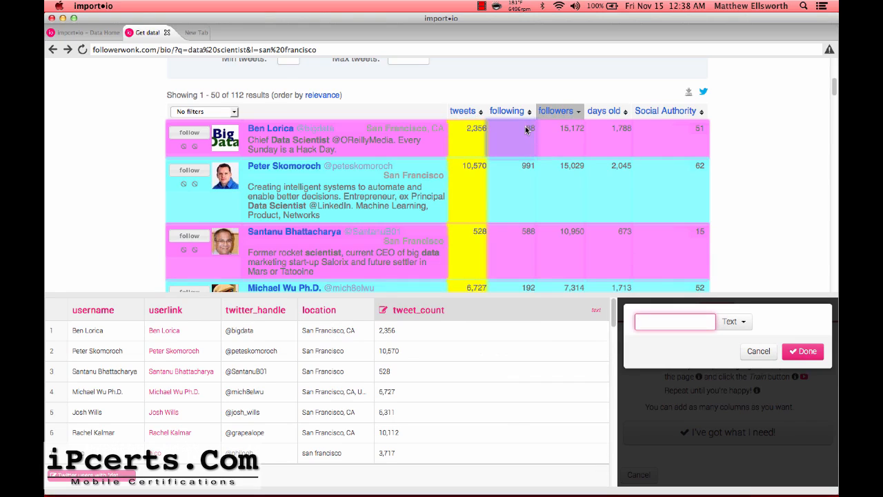
{"action": "left_click_drag", "start_coordinate": [526, 130], "coordinate": [535, 130]}
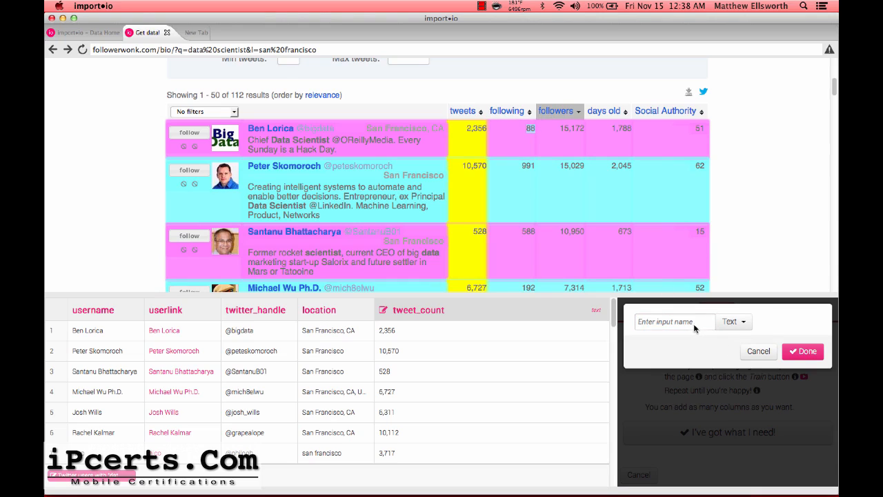
{"action": "left_click", "coordinate": [643, 322]}
{"action": "type", "text": "following"}
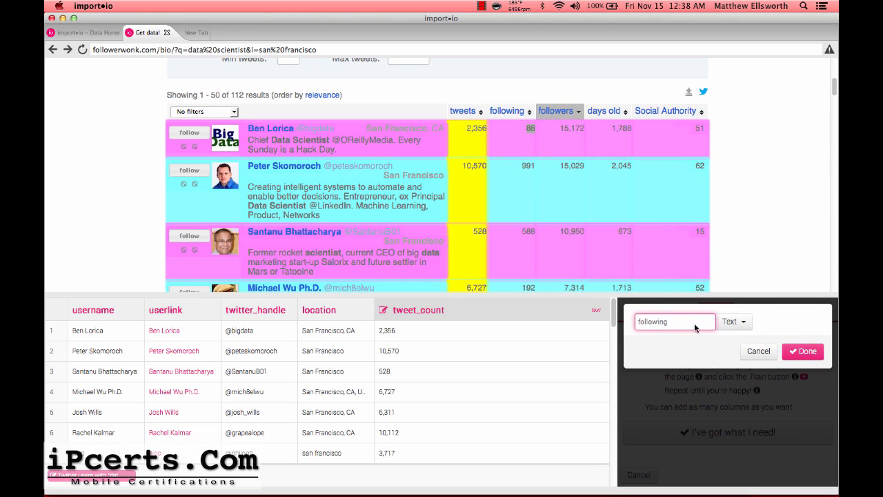
{"action": "left_click", "coordinate": [795, 351]}
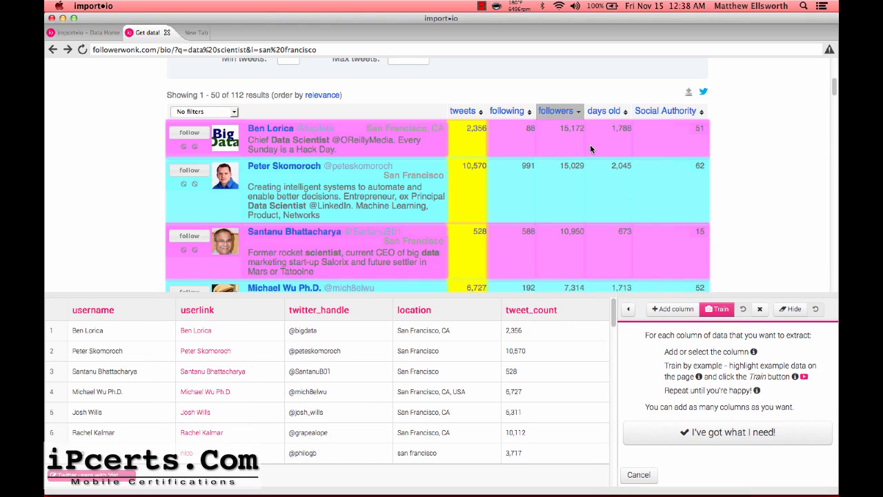
Add a followers column from the first profile's 15,172 count and train the columns.
{"action": "left_click", "coordinate": [667, 310]}
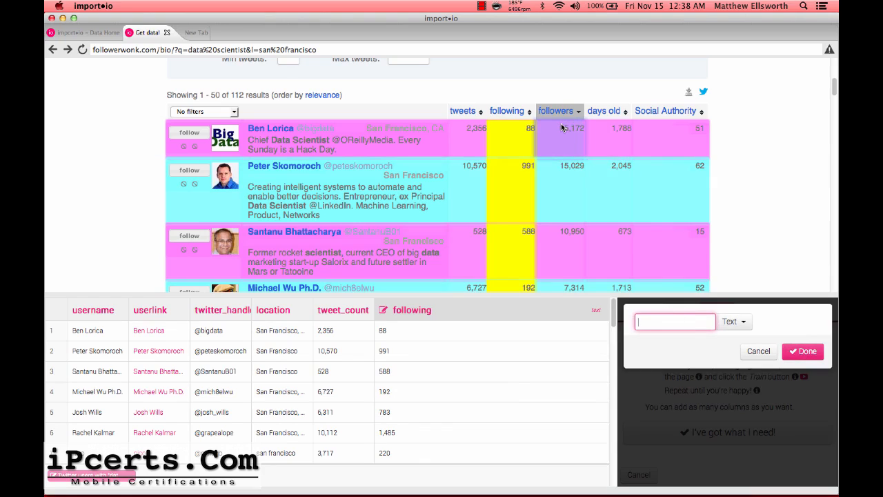
{"action": "left_click_drag", "start_coordinate": [560, 129], "coordinate": [584, 130]}
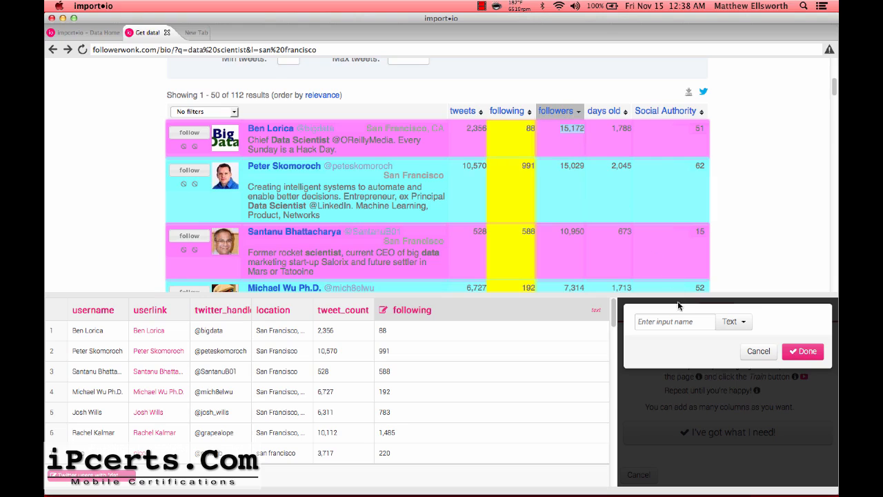
{"action": "left_click", "coordinate": [668, 324]}
{"action": "type", "text": "followers"}
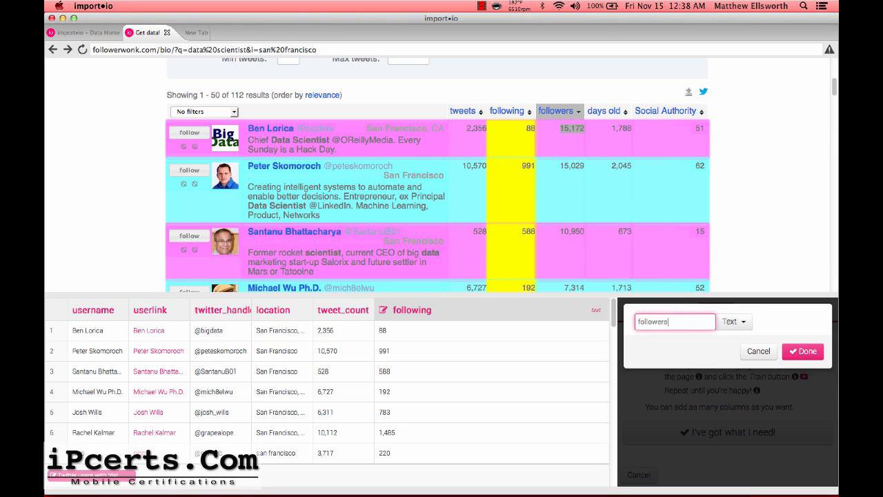
{"action": "left_click", "coordinate": [803, 352]}
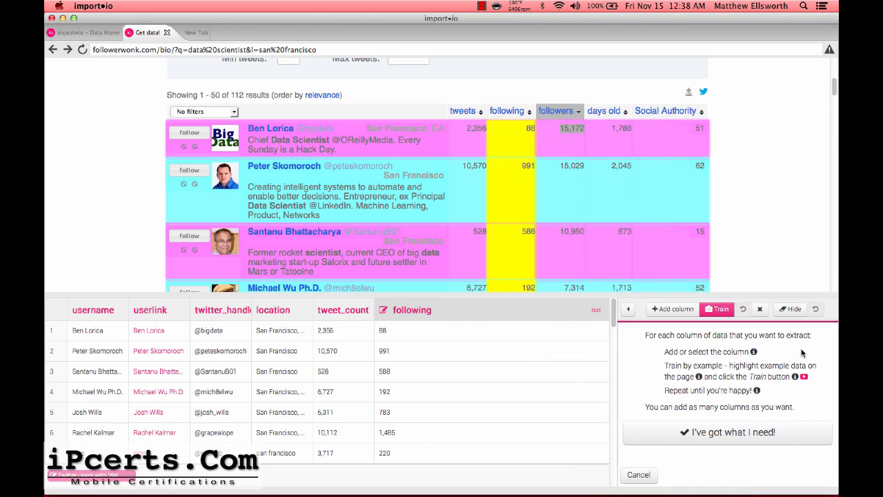
{"action": "left_click", "coordinate": [717, 311]}
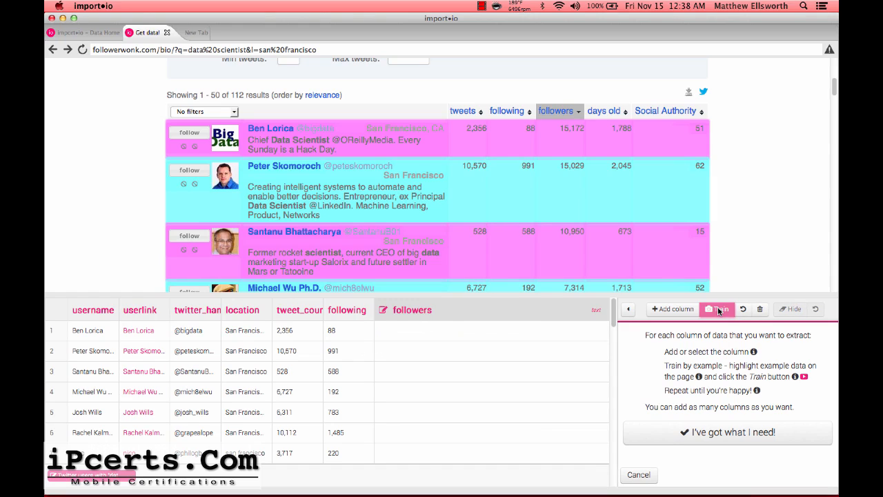
{"action": "left_click", "coordinate": [718, 311]}
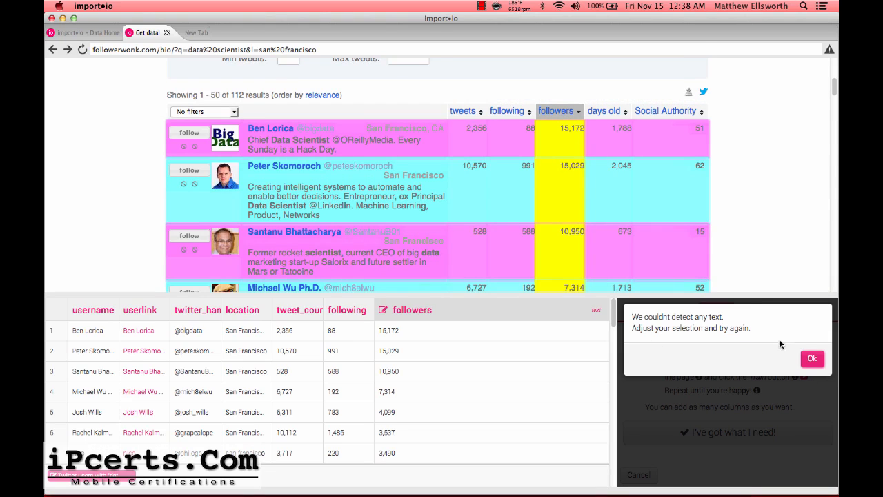
Dismiss the no-text-detected warning and review the extracted rows down to the followers column.
{"action": "left_click", "coordinate": [808, 359]}
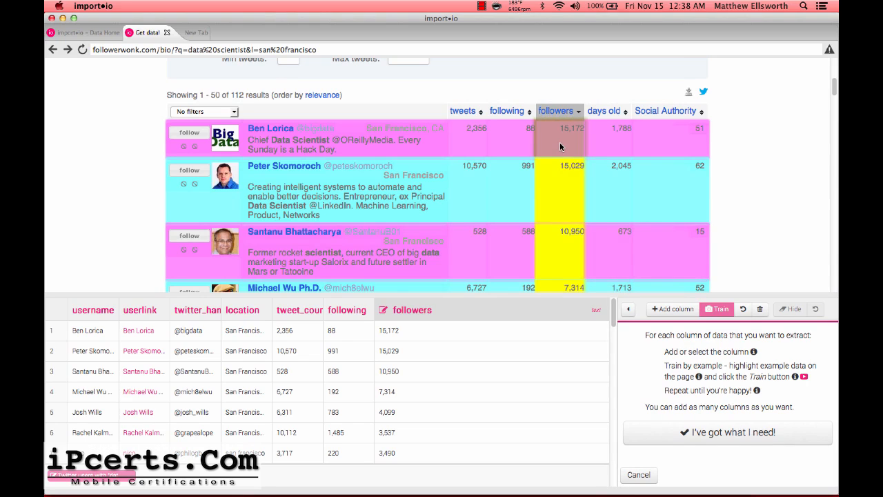
{"action": "scroll", "coordinate": [545, 193], "scroll_direction": "down", "scroll_amount": 5}
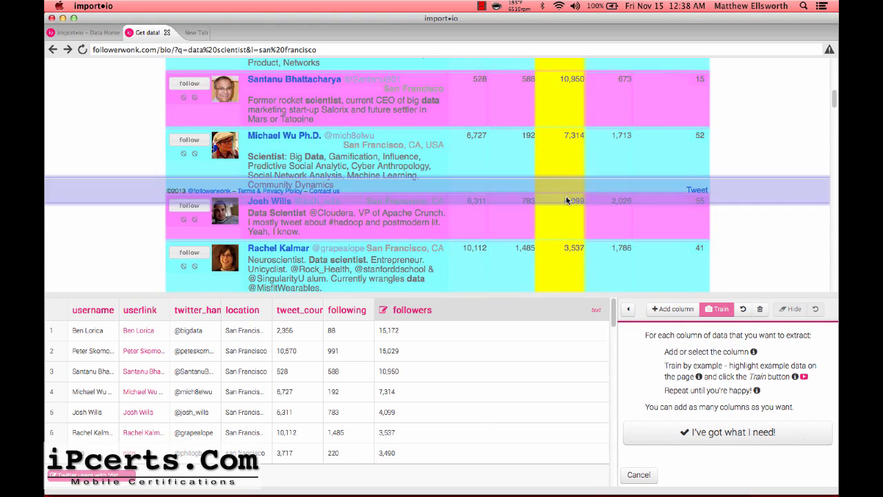
{"action": "scroll", "coordinate": [566, 197], "scroll_direction": "down", "scroll_amount": 5}
{"action": "scroll", "coordinate": [566, 198], "scroll_direction": "up", "scroll_amount": 15}
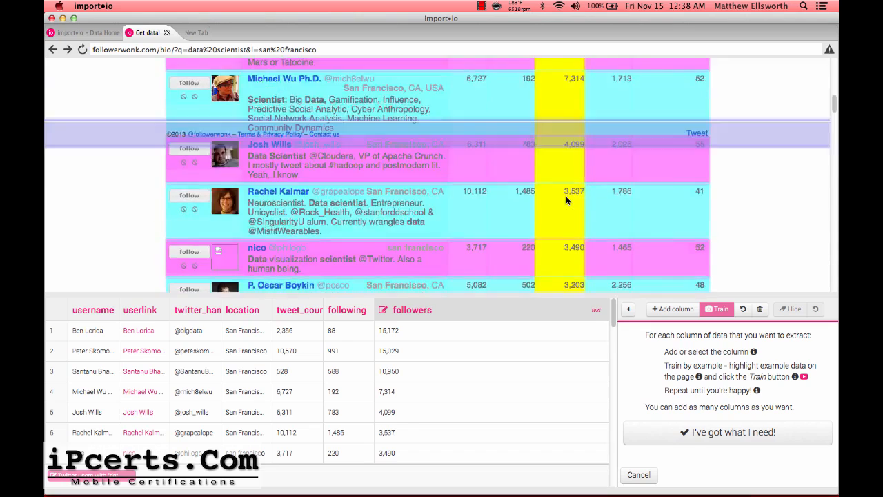
{"action": "scroll", "coordinate": [566, 196], "scroll_direction": "down", "scroll_amount": 5}
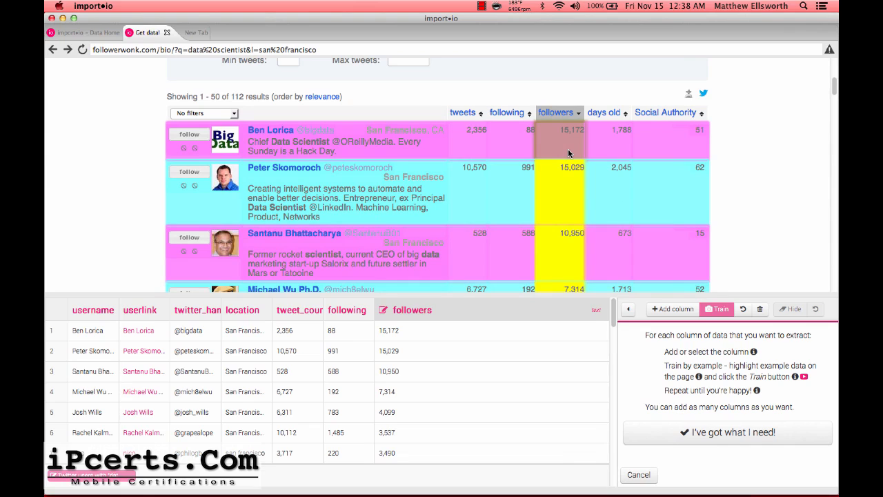
{"action": "scroll", "coordinate": [235, 153], "scroll_direction": "up", "scroll_amount": 5}
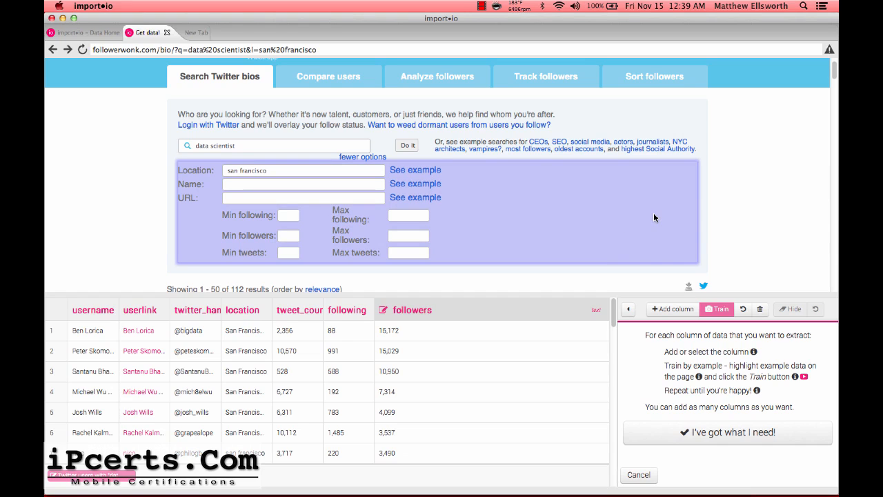
{"action": "scroll", "coordinate": [746, 182], "scroll_direction": "down", "scroll_amount": 5}
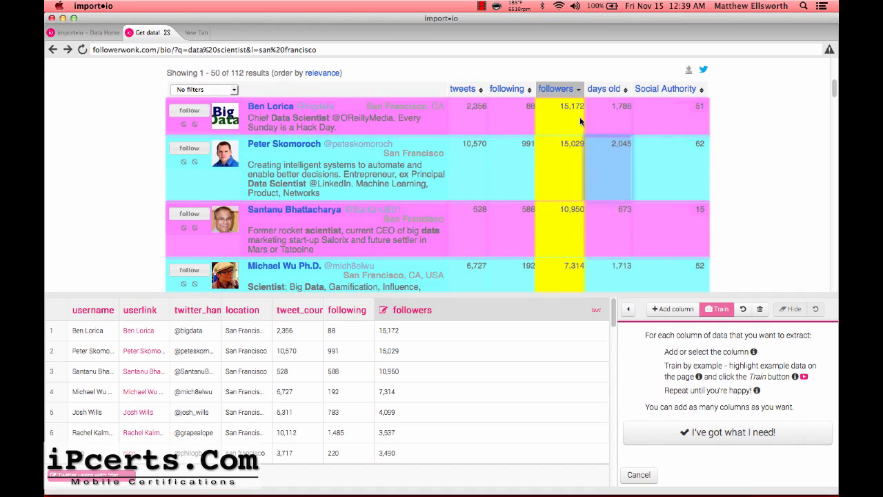
Add an account_age_by_day column trained on the first profile's days-old value, 1,788.
{"action": "left_click", "coordinate": [668, 311]}
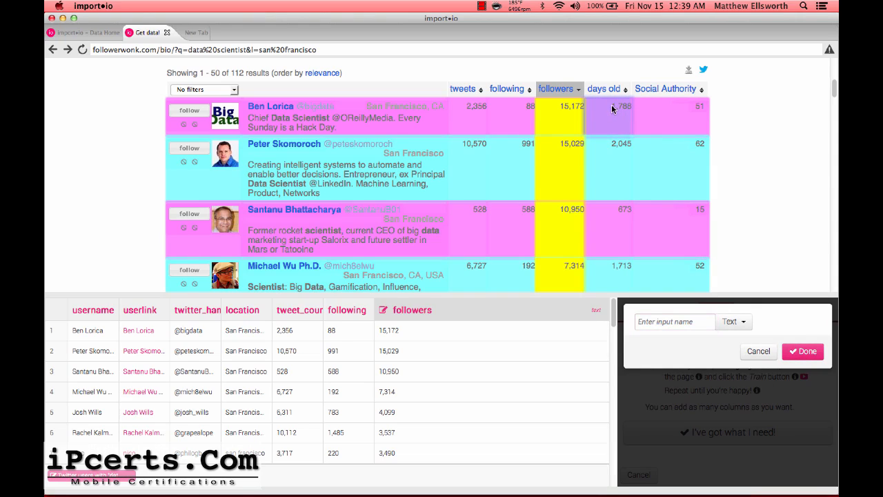
{"action": "left_click_drag", "start_coordinate": [614, 108], "coordinate": [633, 109]}
{"action": "left_click", "coordinate": [667, 322]}
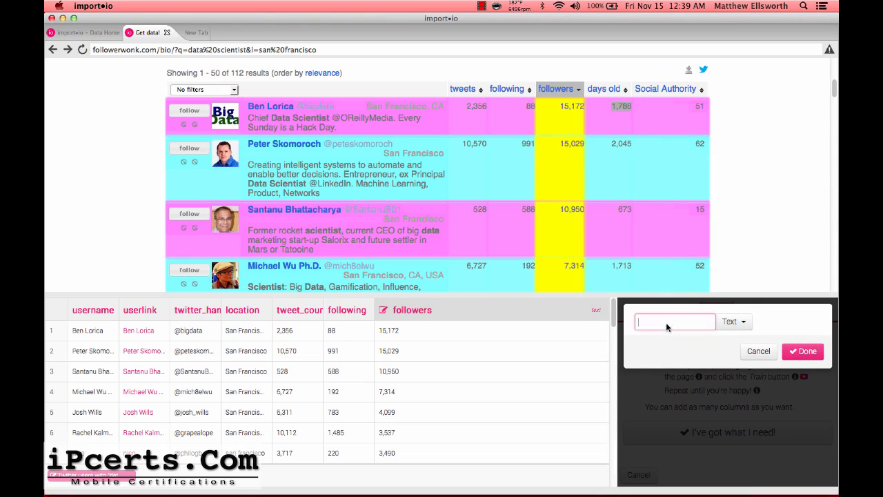
{"action": "type", "text": "day"}
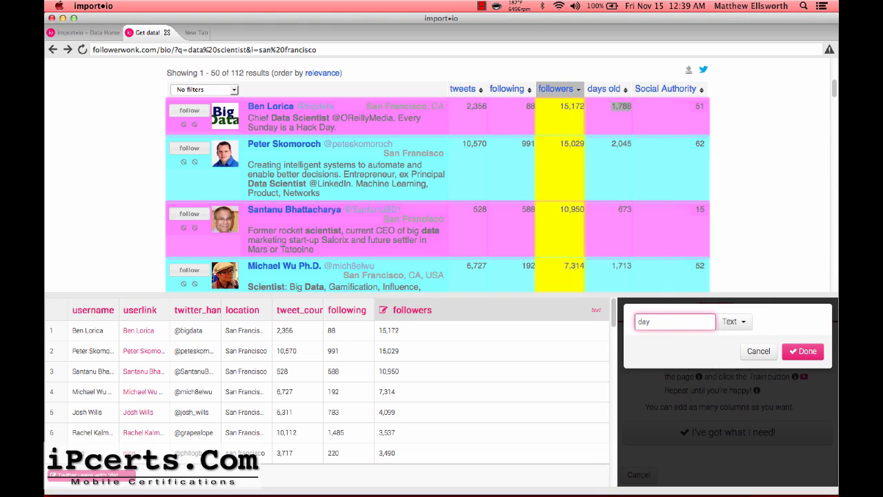
{"action": "key", "text": "BackSpace"}
{"action": "key", "text": "BackSpace"}
{"action": "type", "text": "account_age_by_day"}
{"action": "left_click", "coordinate": [787, 352]}
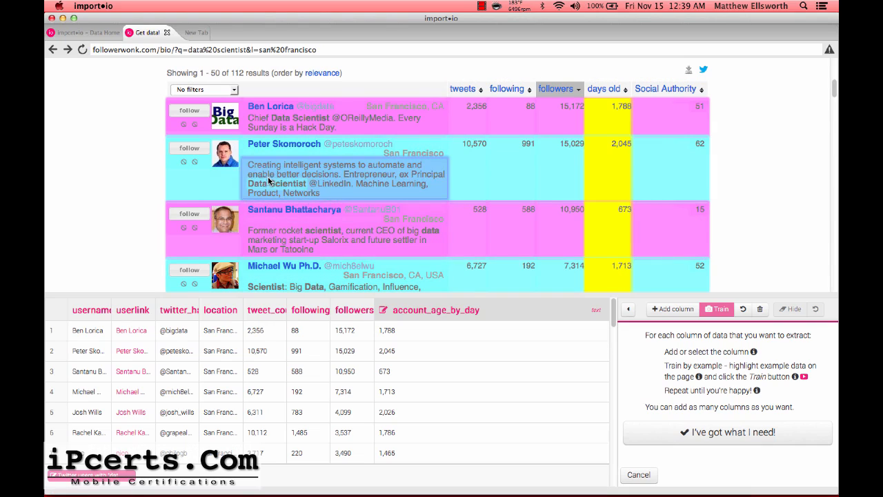
{"action": "left_click", "coordinate": [673, 309]}
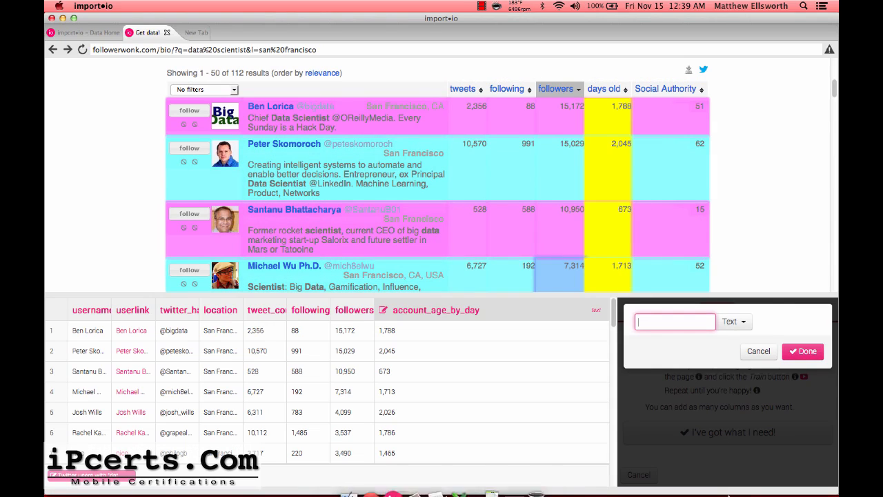
Create a 'description' column trained on the first profile's bio text, dismissing the no-text alert.
{"action": "type", "text": "description"}
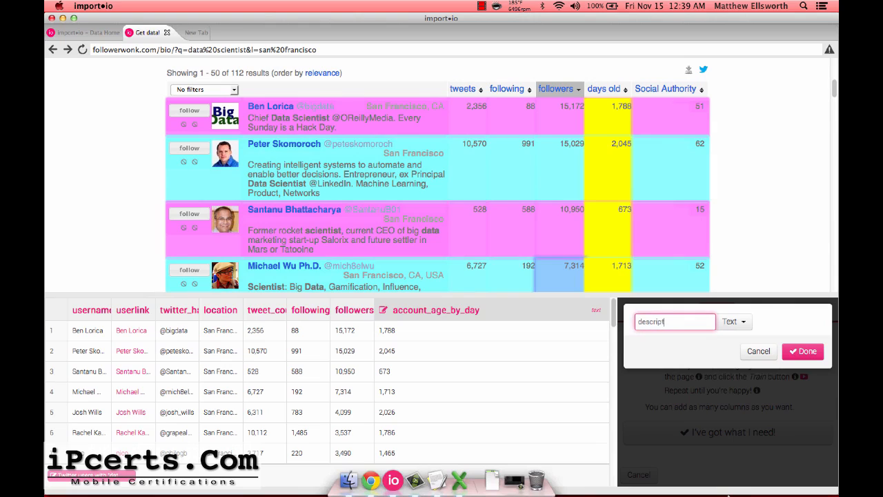
{"action": "left_click", "coordinate": [250, 168]}
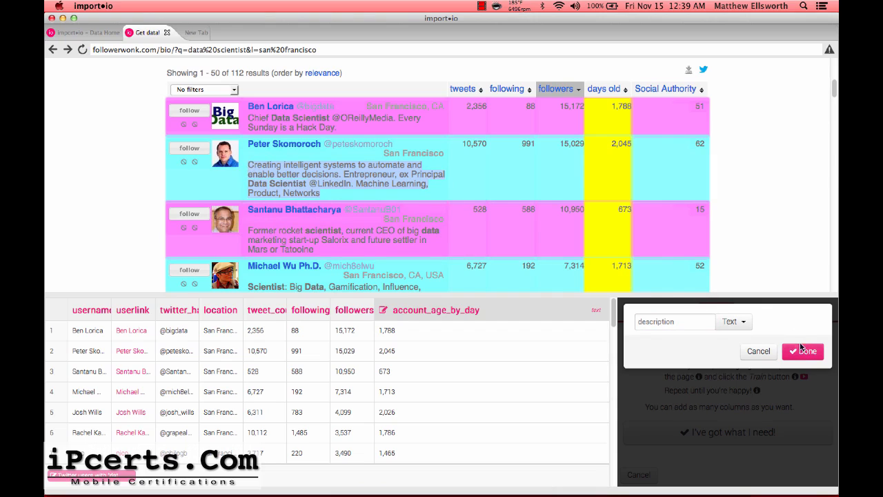
{"action": "left_click", "coordinate": [251, 117]}
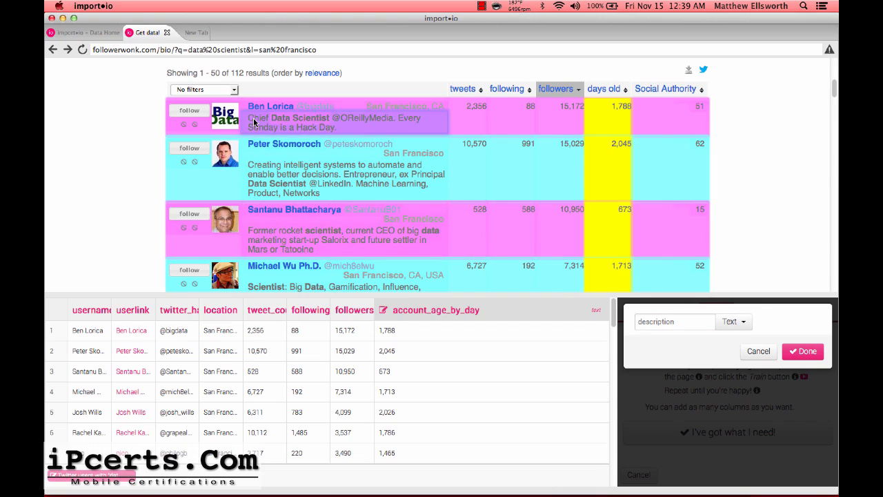
{"action": "left_click_drag", "start_coordinate": [249, 118], "coordinate": [336, 130]}
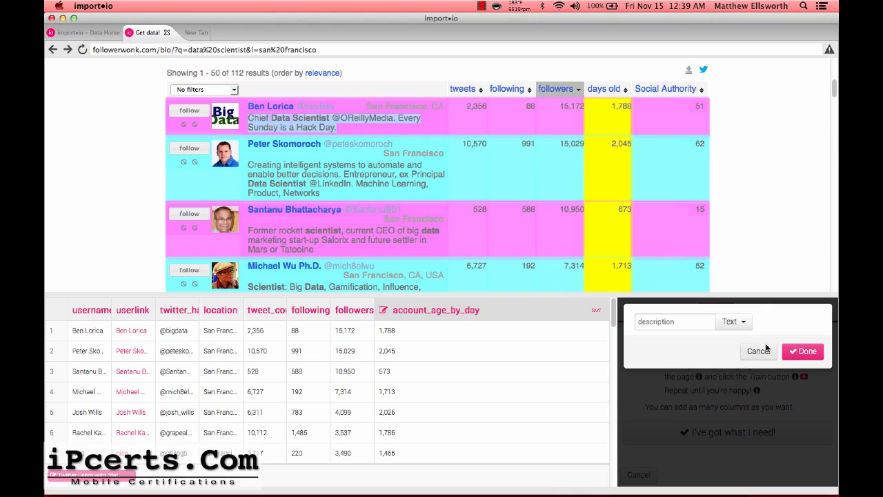
{"action": "left_click", "coordinate": [787, 354]}
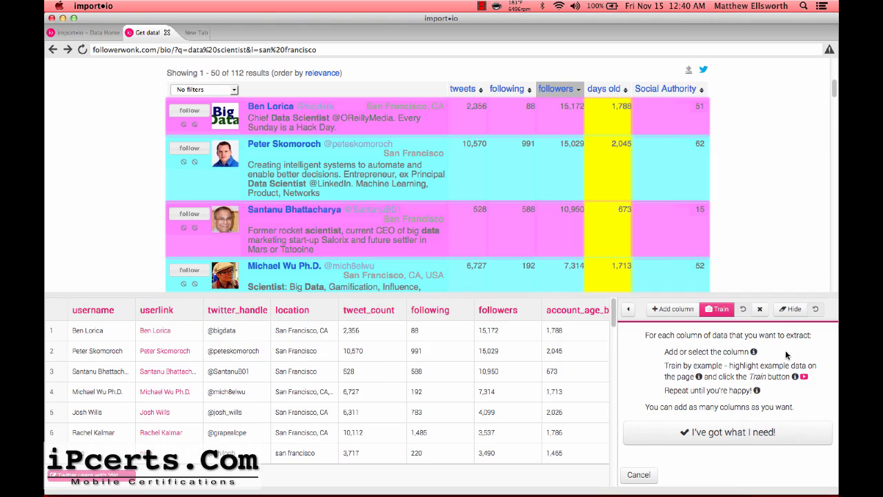
{"action": "left_click", "coordinate": [714, 310]}
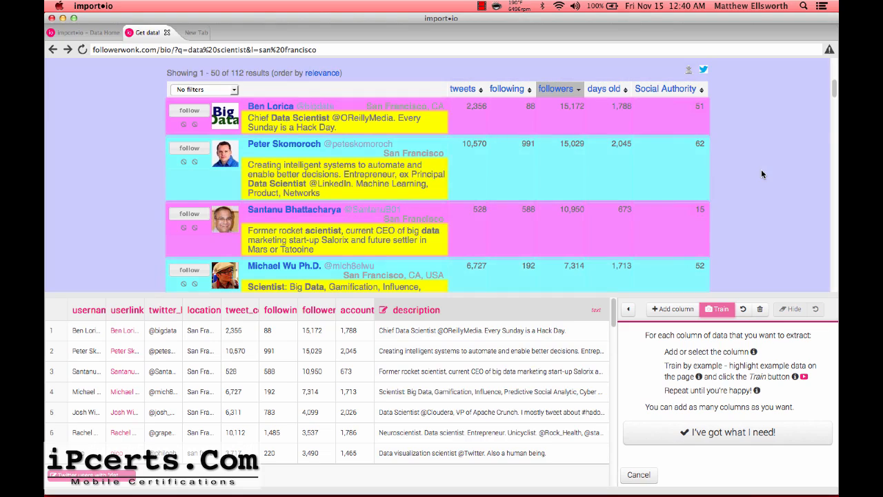
{"action": "scroll", "coordinate": [446, 136], "scroll_direction": "down", "scroll_amount": 10}
{"action": "scroll", "coordinate": [445, 142], "scroll_direction": "down", "scroll_amount": 15}
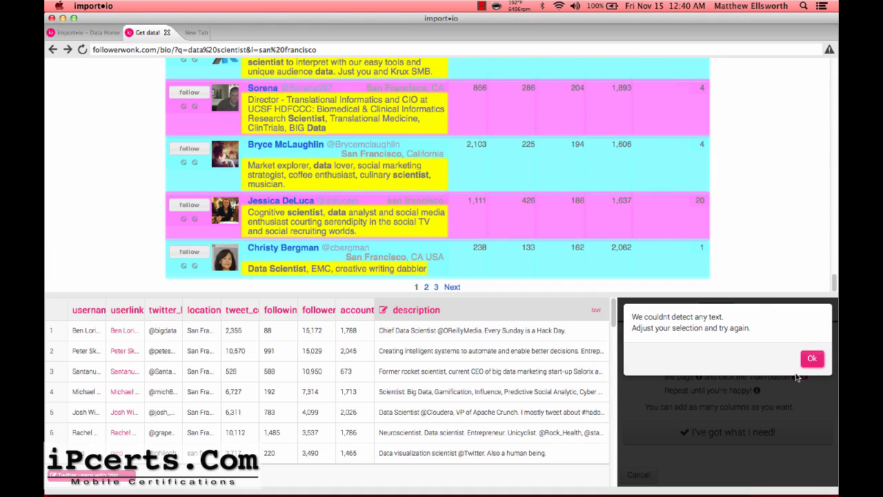
{"action": "left_click", "coordinate": [812, 360]}
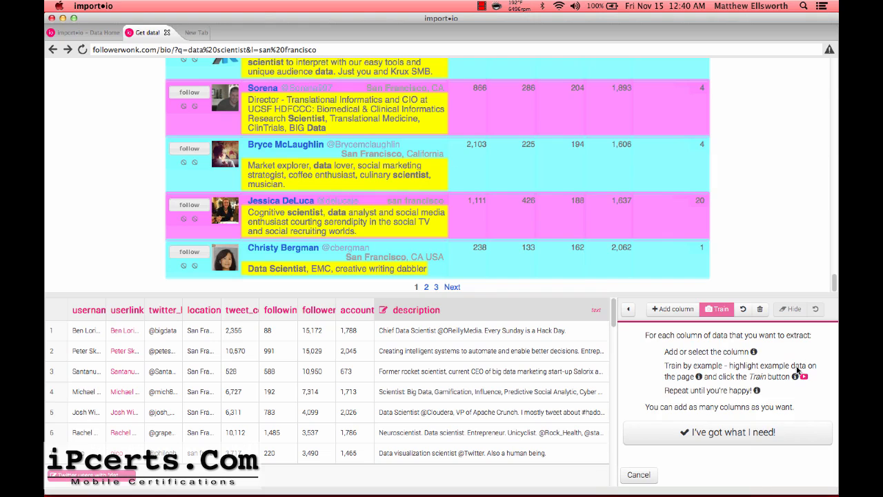
Finish the first example page, load results page 2, and start adding it as another example.
{"action": "left_click", "coordinate": [694, 430]}
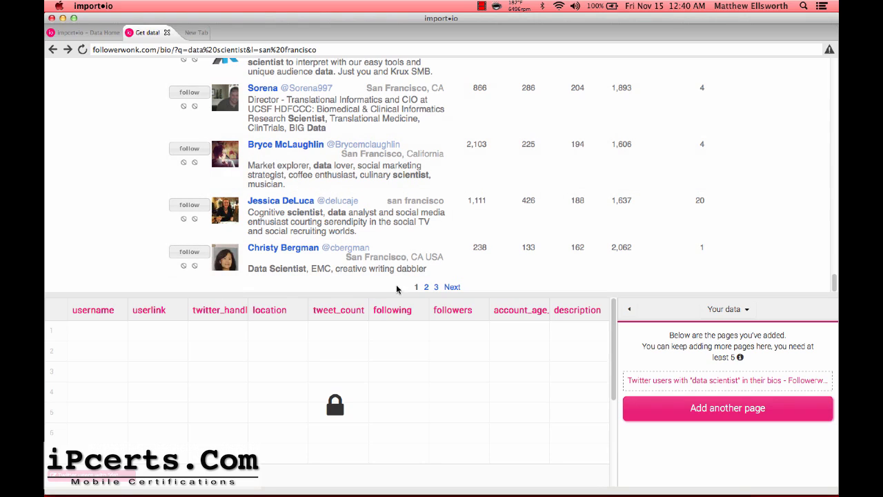
{"action": "left_click", "coordinate": [426, 287]}
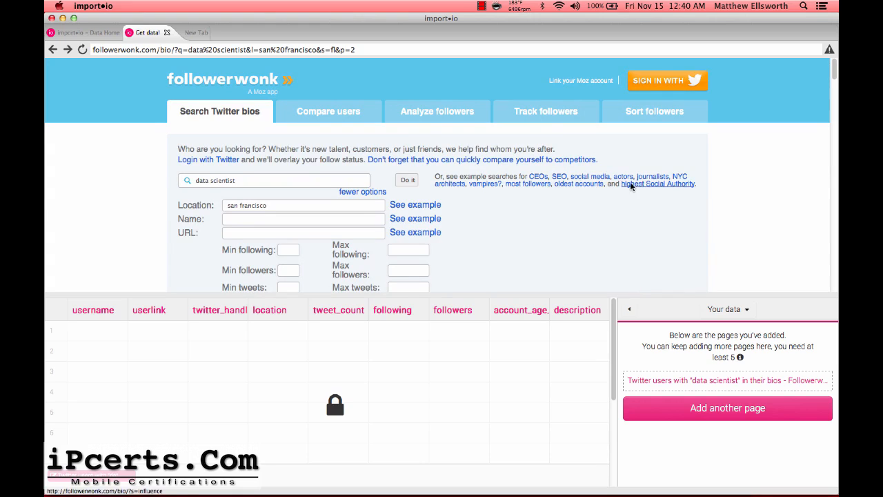
{"action": "scroll", "coordinate": [630, 182], "scroll_direction": "down", "scroll_amount": 5}
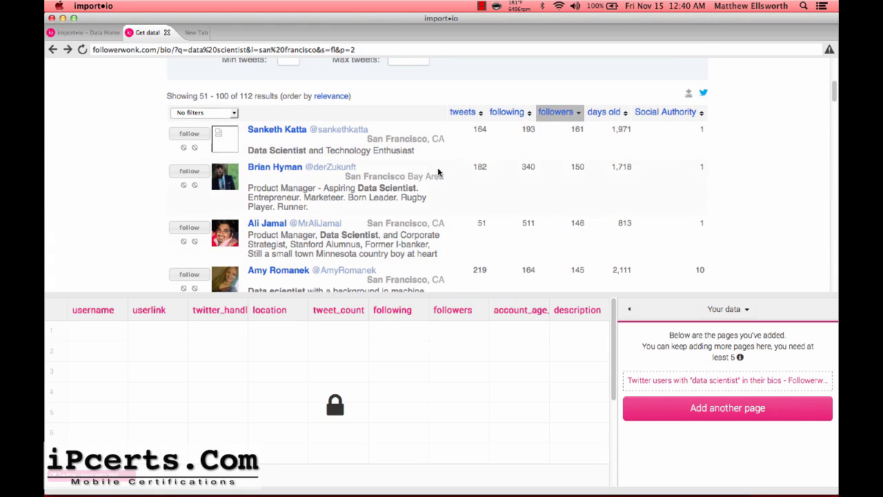
{"action": "left_click", "coordinate": [757, 408]}
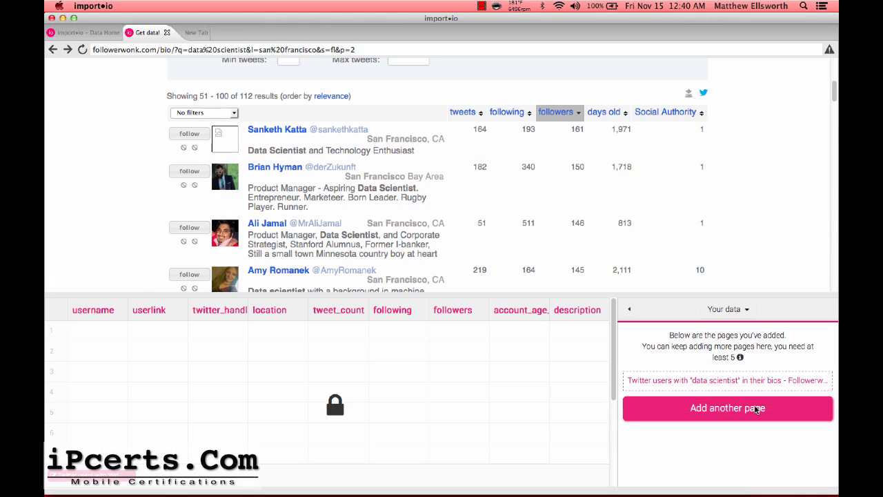
Confirm results page 2 as the second example page with all 50 rows extracted.
{"action": "left_click", "coordinate": [757, 347]}
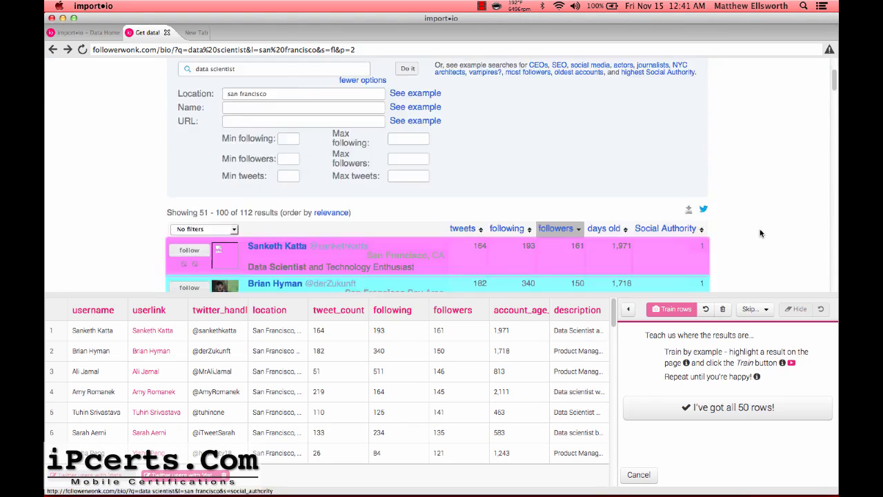
{"action": "scroll", "coordinate": [760, 234], "scroll_direction": "down", "scroll_amount": 15}
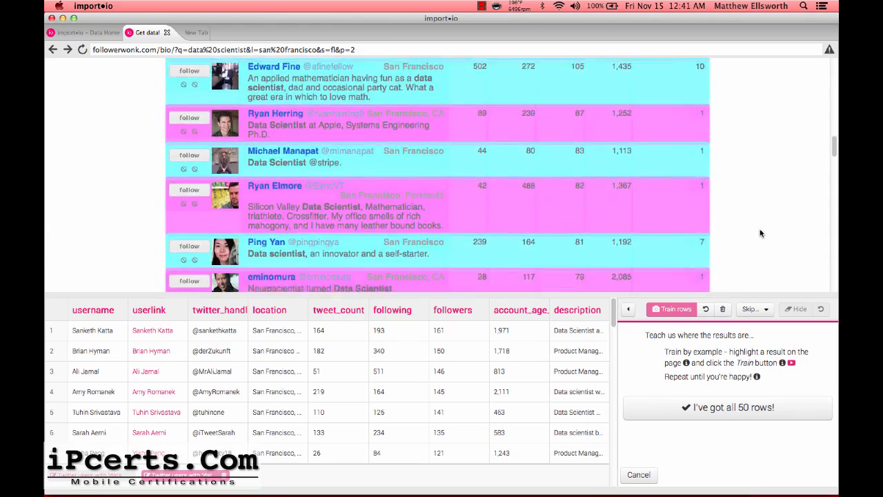
{"action": "scroll", "coordinate": [758, 259], "scroll_direction": "down", "scroll_amount": 10}
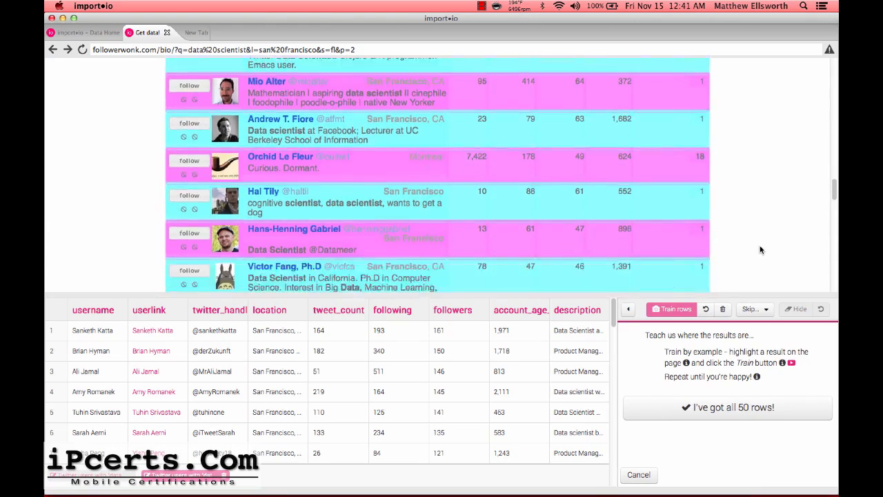
{"action": "left_click", "coordinate": [715, 411]}
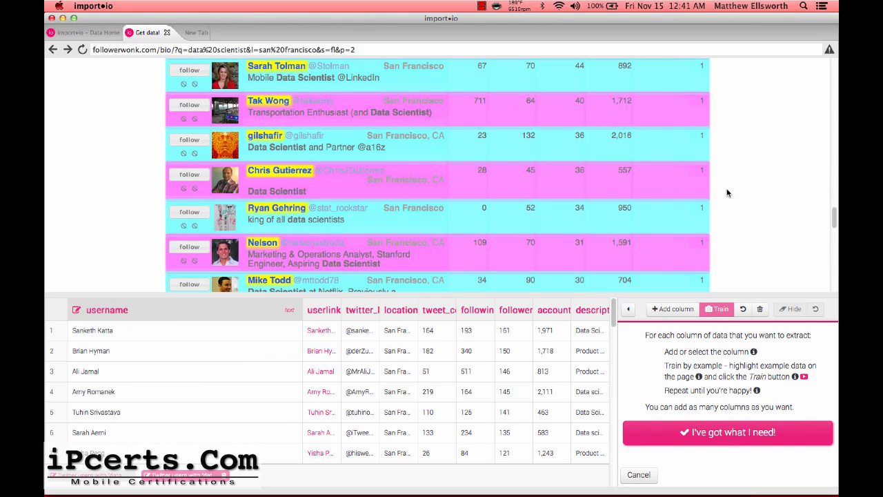
{"action": "left_click", "coordinate": [726, 431]}
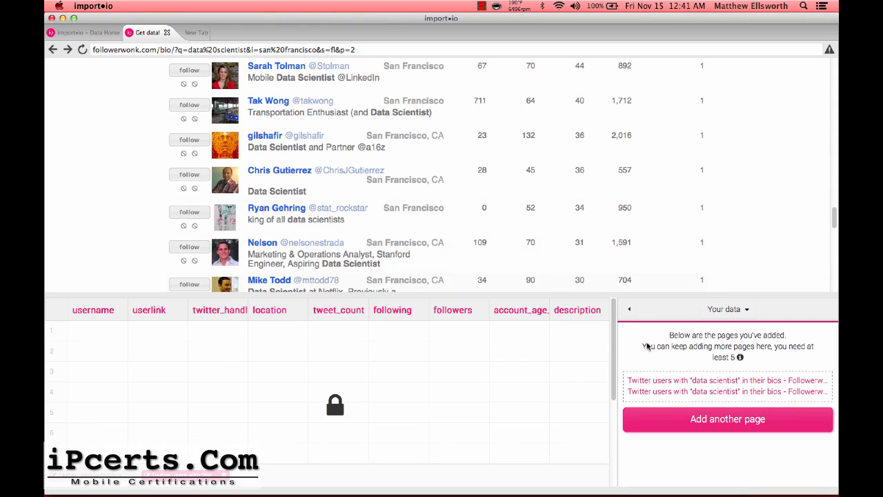
Start adding a third example page and enlarge the web page view above the data pane.
{"action": "left_click", "coordinate": [698, 422]}
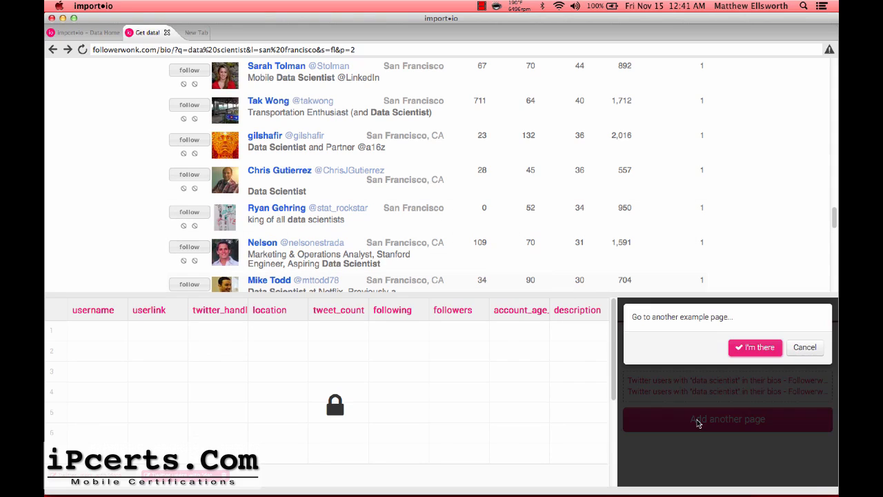
{"action": "scroll", "coordinate": [688, 268], "scroll_direction": "down", "scroll_amount": 10}
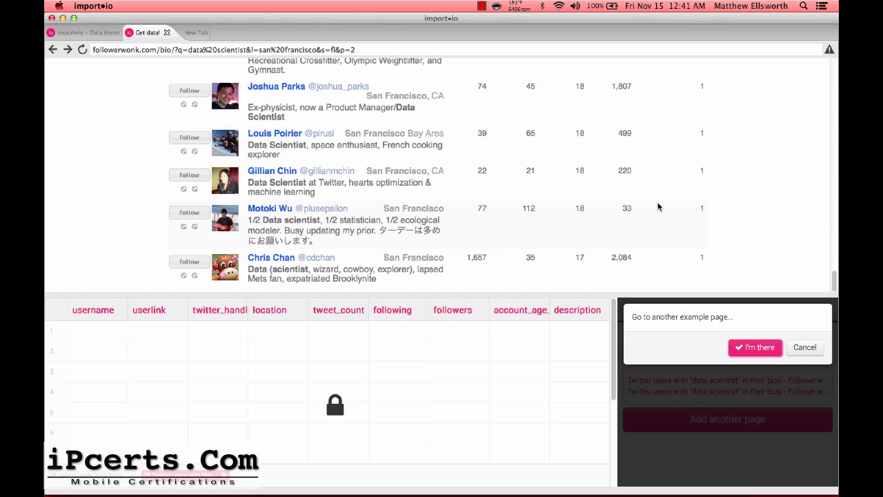
{"action": "scroll", "coordinate": [659, 207], "scroll_direction": "down", "scroll_amount": 10}
{"action": "scroll", "coordinate": [658, 206], "scroll_direction": "up", "scroll_amount": 15}
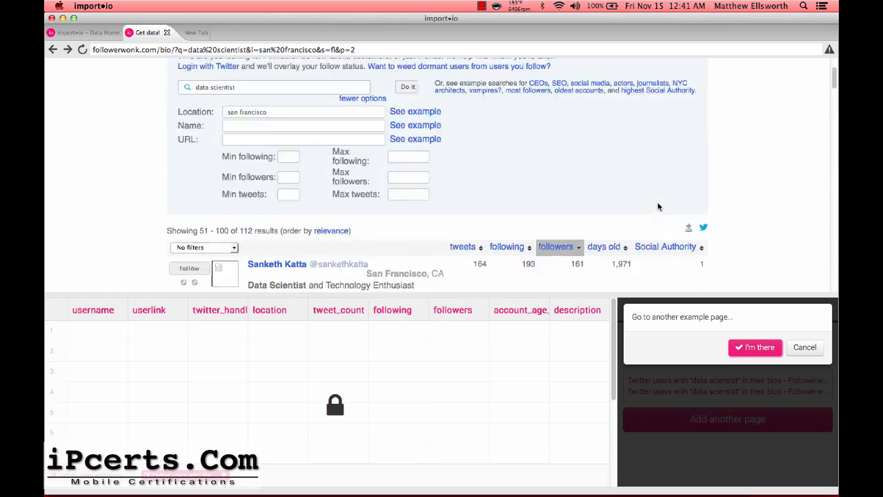
{"action": "scroll", "coordinate": [645, 258], "scroll_direction": "down", "scroll_amount": 3}
{"action": "scroll", "coordinate": [645, 261], "scroll_direction": "down", "scroll_amount": 15}
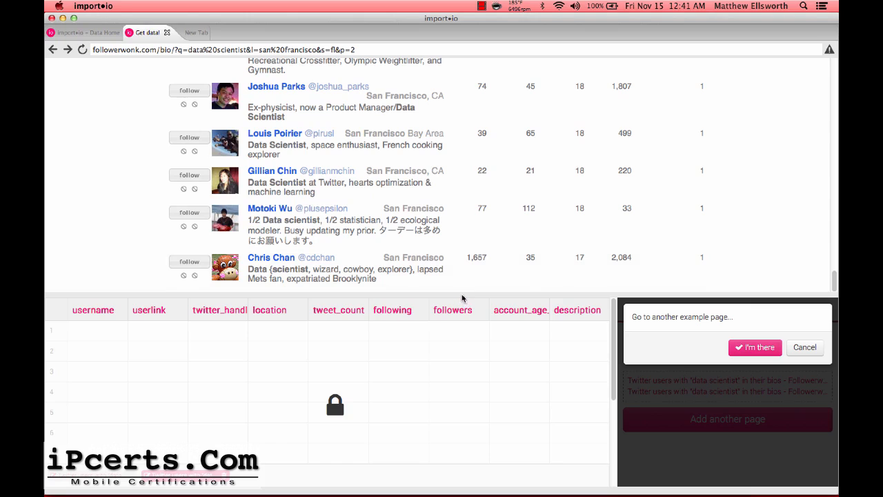
{"action": "left_click_drag", "start_coordinate": [463, 298], "coordinate": [461, 353]}
{"action": "scroll", "coordinate": [532, 314], "scroll_direction": "down", "scroll_amount": 1}
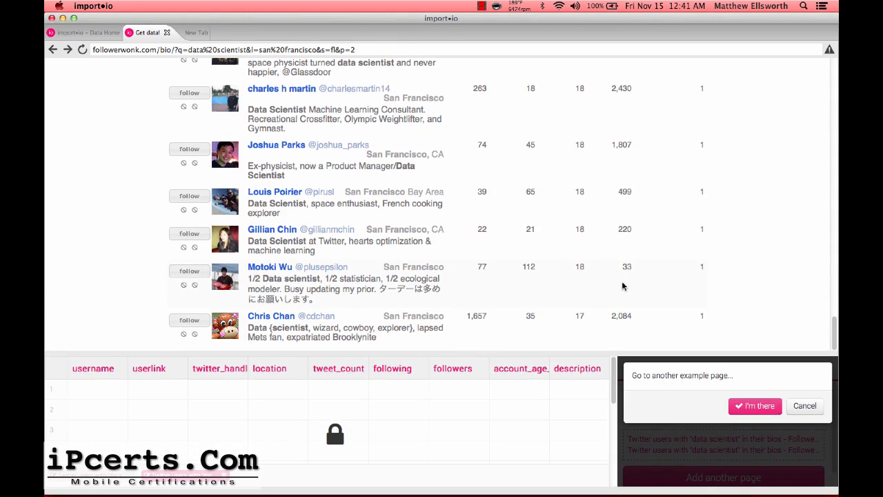
{"action": "scroll", "coordinate": [435, 322], "scroll_direction": "up", "scroll_amount": 15}
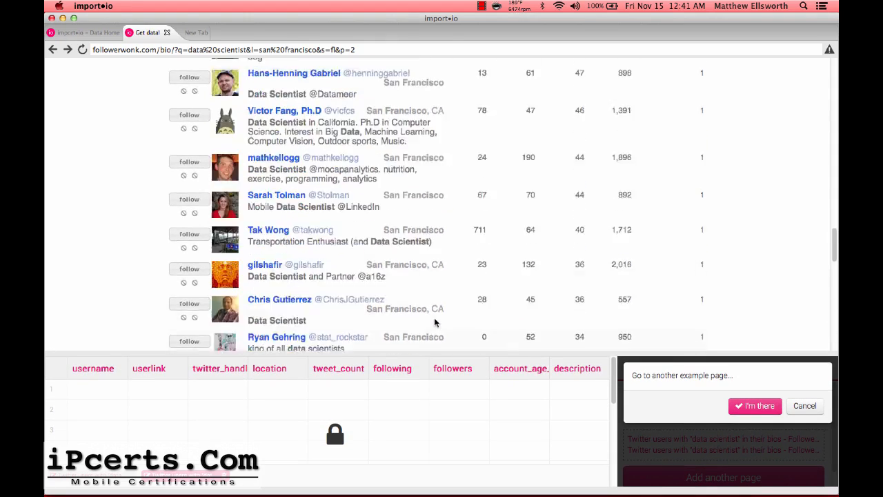
{"action": "scroll", "coordinate": [384, 164], "scroll_direction": "up", "scroll_amount": 5}
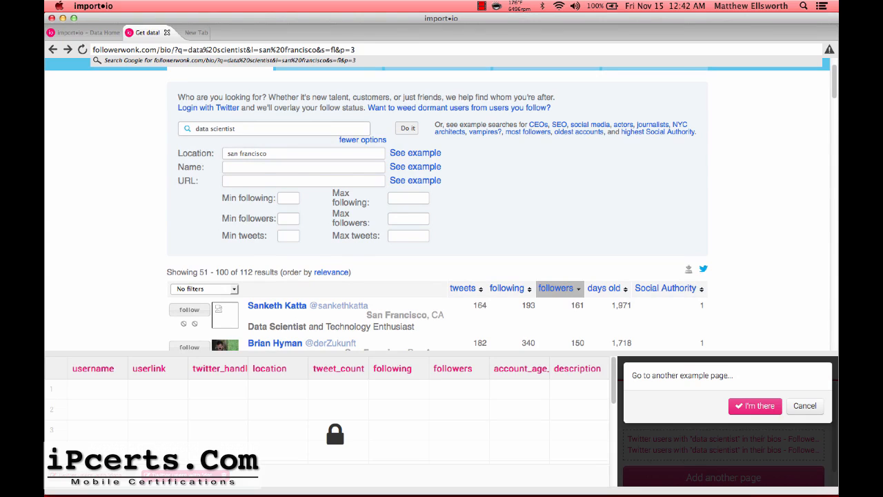
Load results page 3 (p=3) and confirm it as the next example page.
{"action": "key", "text": "Return"}
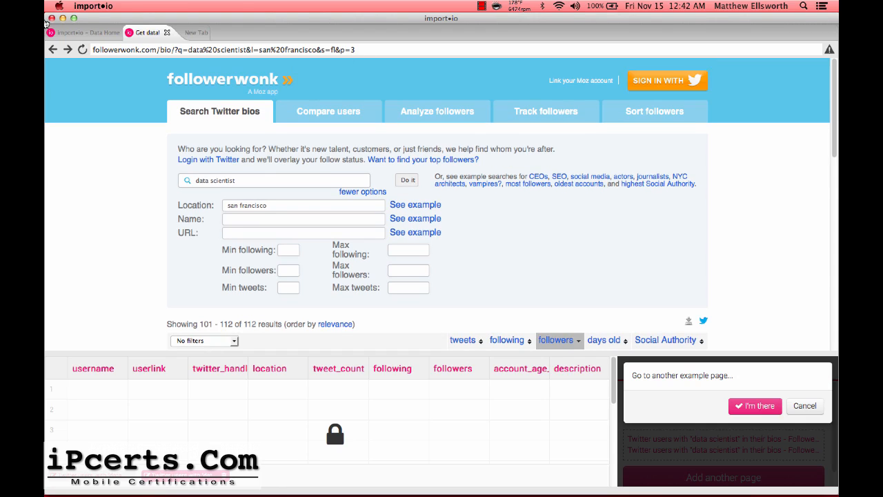
{"action": "scroll", "coordinate": [135, 224], "scroll_direction": "down", "scroll_amount": 15}
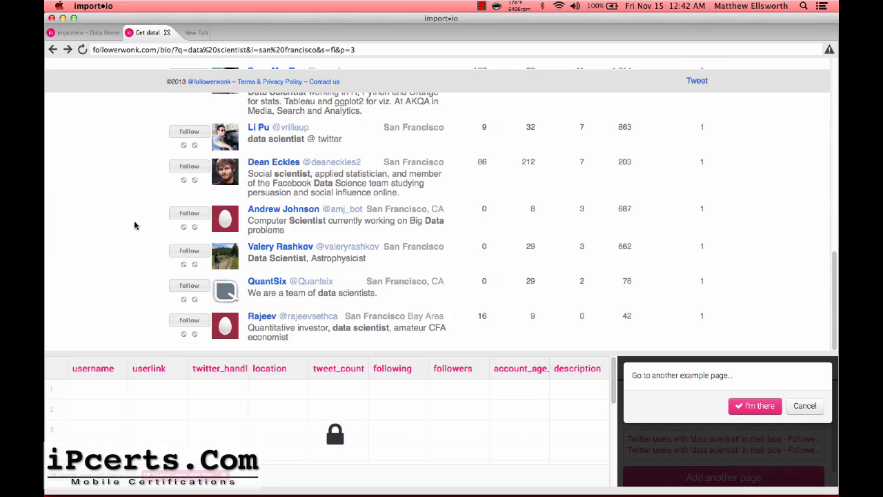
{"action": "scroll", "coordinate": [134, 225], "scroll_direction": "up", "scroll_amount": 15}
{"action": "scroll", "coordinate": [147, 260], "scroll_direction": "down", "scroll_amount": 12}
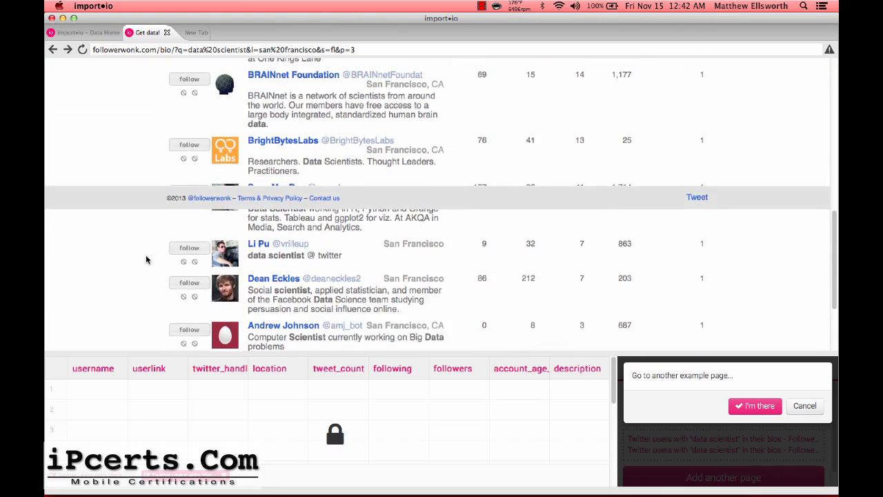
{"action": "scroll", "coordinate": [147, 259], "scroll_direction": "up", "scroll_amount": 15}
{"action": "scroll", "coordinate": [769, 207], "scroll_direction": "down", "scroll_amount": 12}
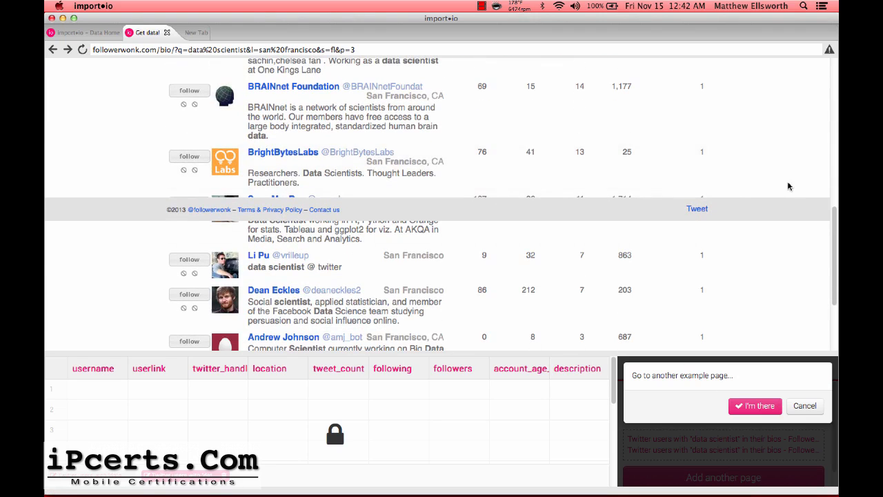
{"action": "scroll", "coordinate": [789, 187], "scroll_direction": "up", "scroll_amount": 5}
{"action": "left_click", "coordinate": [753, 412]}
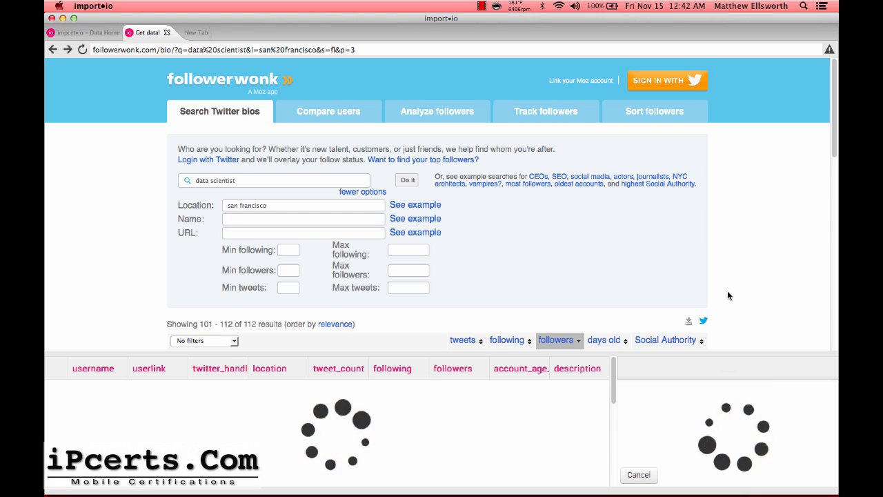
{"action": "scroll", "coordinate": [727, 295], "scroll_direction": "down", "scroll_amount": 10}
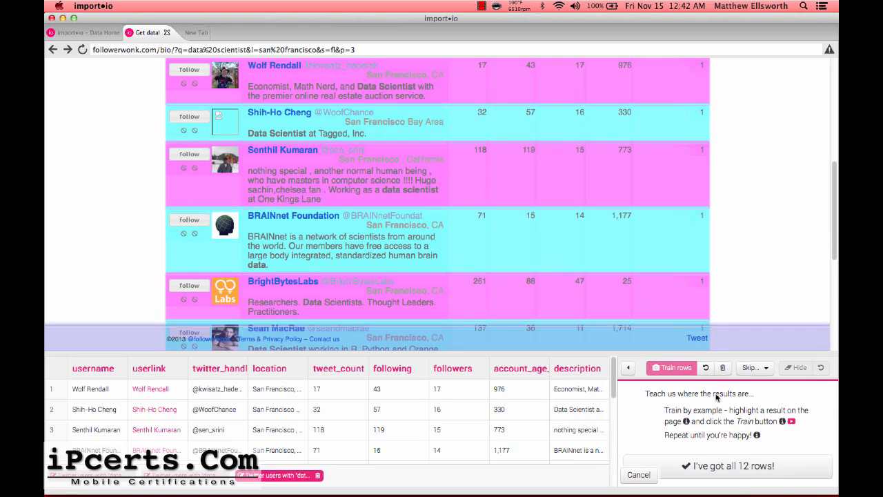
Confirm all 12 rows on results page 3 to save it as the third example.
{"action": "left_click", "coordinate": [728, 470]}
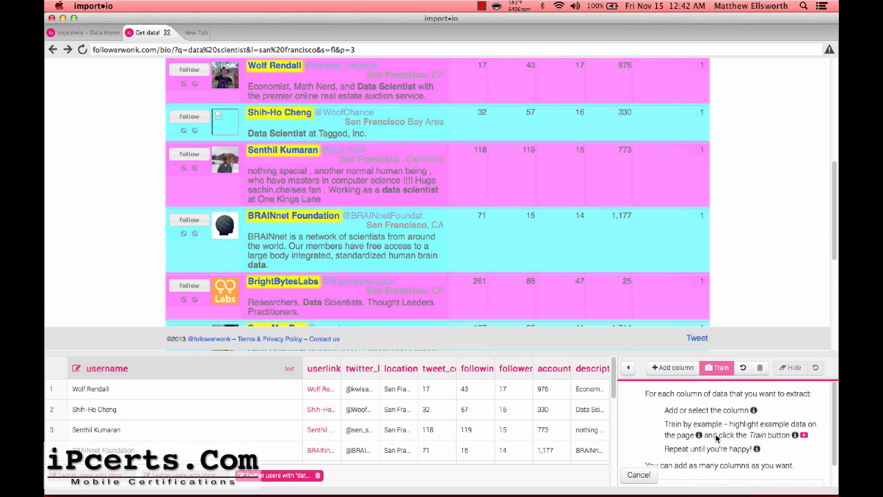
{"action": "scroll", "coordinate": [733, 296], "scroll_direction": "down", "scroll_amount": 1}
{"action": "scroll", "coordinate": [731, 444], "scroll_direction": "down", "scroll_amount": 2}
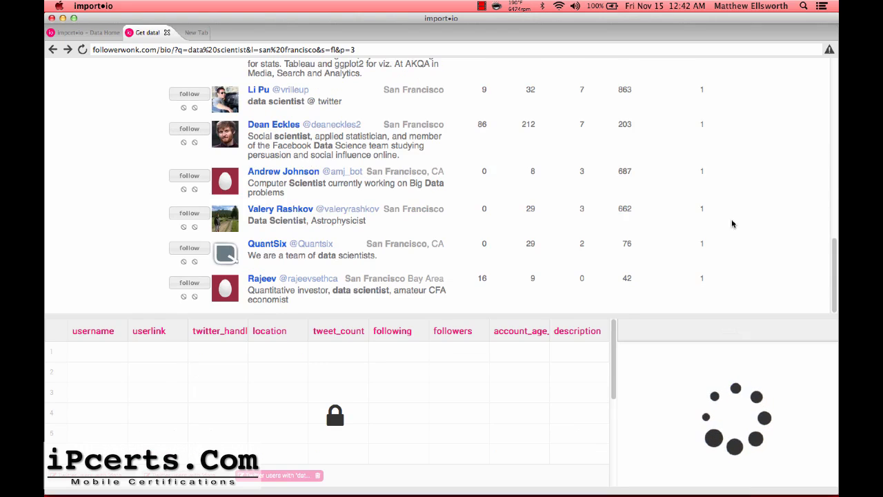
Change the address from p=3 to p=1 to reload the first results page and start another example.
{"action": "left_click", "coordinate": [359, 51]}
{"action": "key", "text": "BackSpace"}
{"action": "type", "text": "1"}
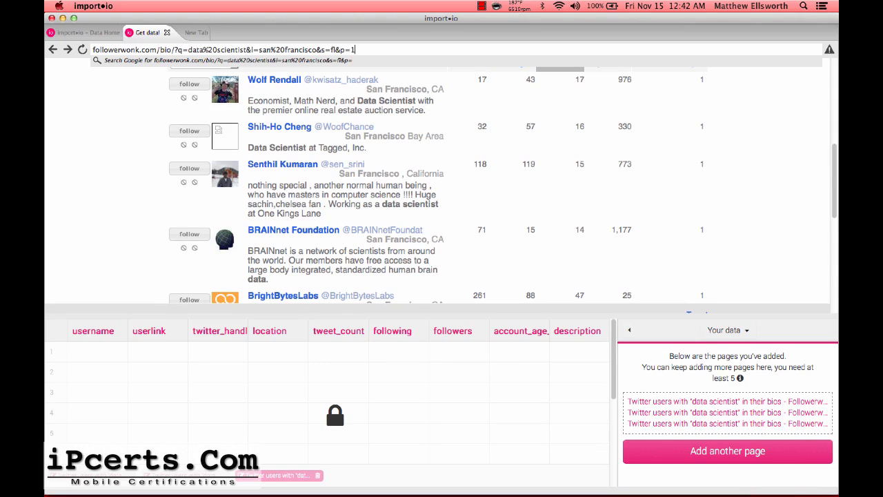
{"action": "key", "text": "Return"}
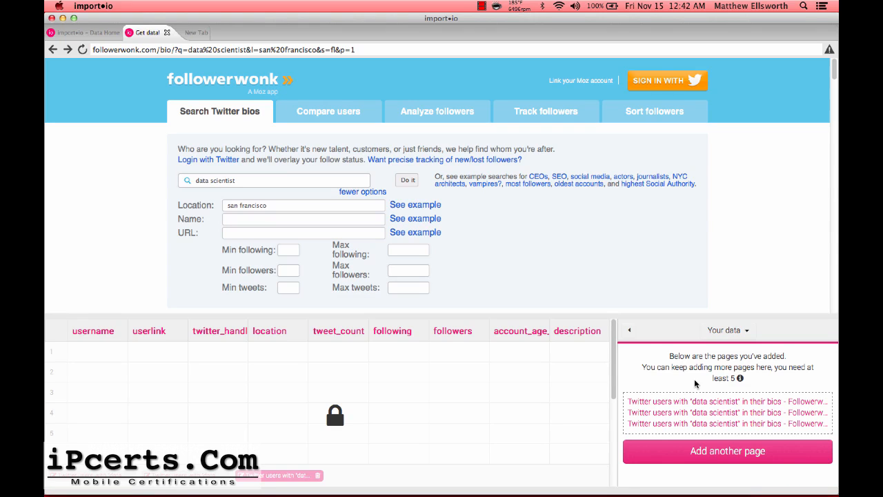
{"action": "scroll", "coordinate": [783, 174], "scroll_direction": "down", "scroll_amount": 6}
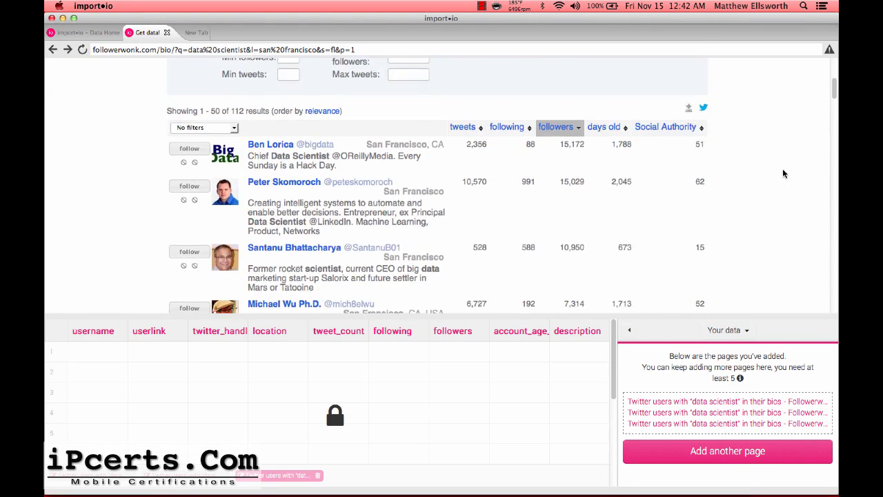
{"action": "left_click", "coordinate": [706, 459]}
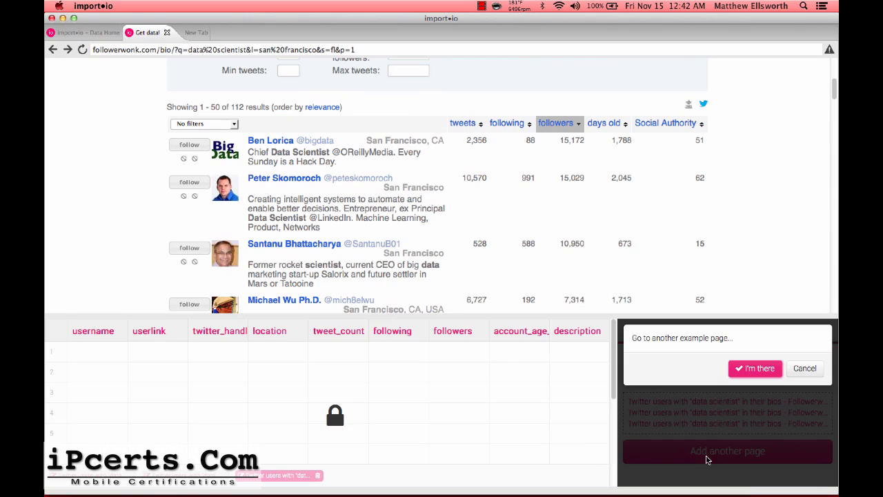
Add results page 1 as the fourth example page, confirming all 50 rows.
{"action": "left_click", "coordinate": [757, 368]}
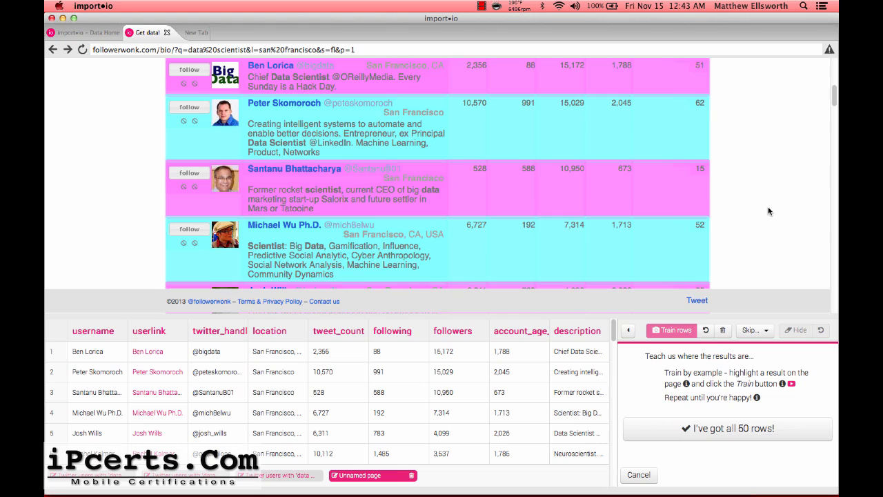
{"action": "scroll", "coordinate": [769, 211], "scroll_direction": "down", "scroll_amount": 1}
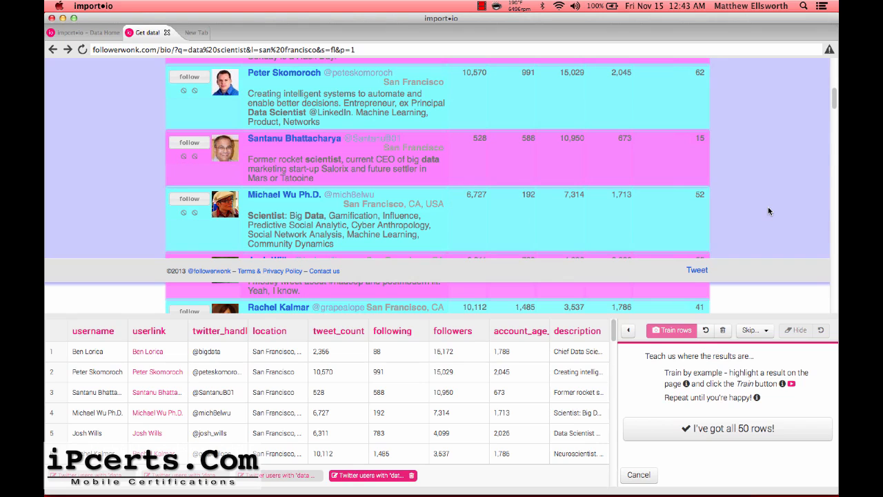
{"action": "scroll", "coordinate": [769, 211], "scroll_direction": "down", "scroll_amount": 10}
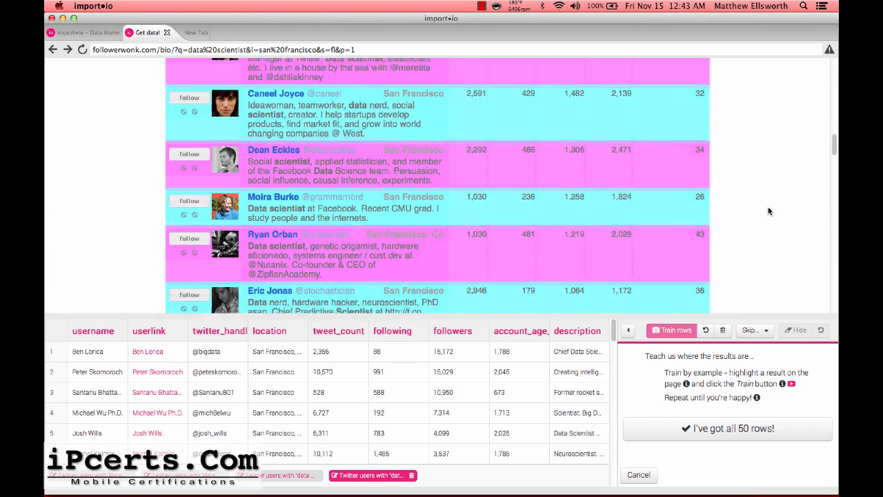
{"action": "scroll", "coordinate": [770, 211], "scroll_direction": "down", "scroll_amount": 5}
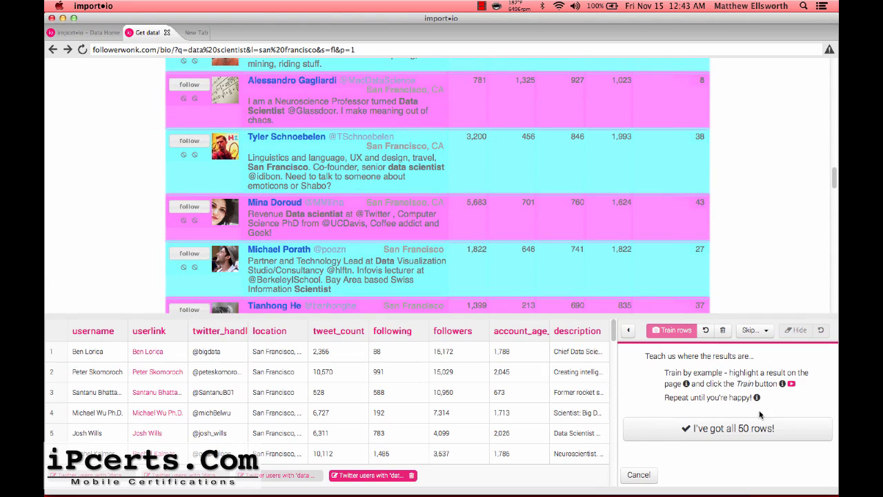
{"action": "left_click", "coordinate": [732, 432]}
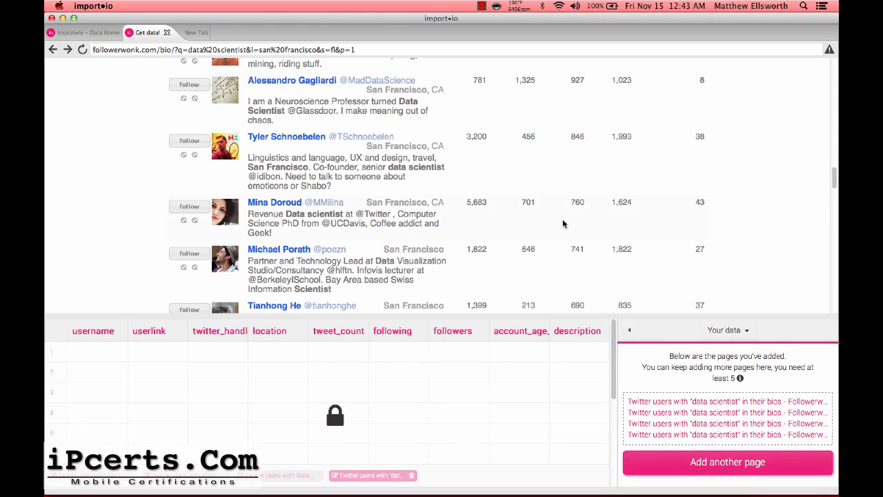
{"action": "scroll", "coordinate": [571, 168], "scroll_direction": "down", "scroll_amount": 10}
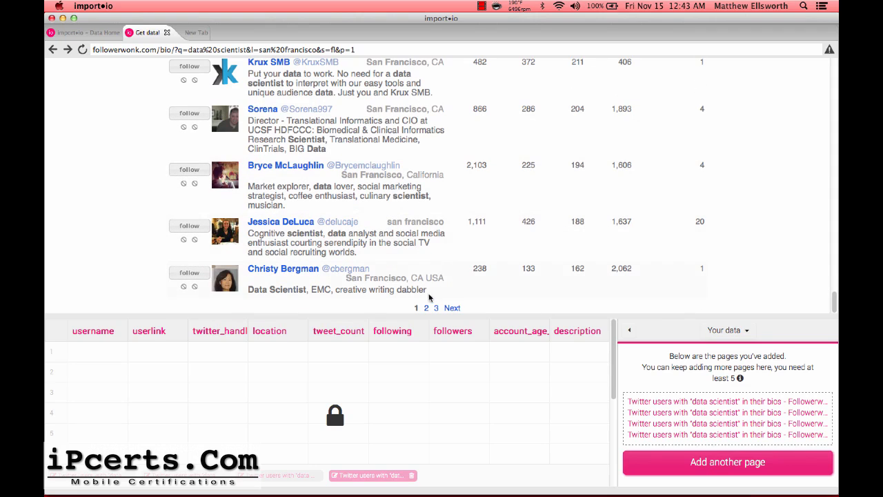
Add results page 2 as the fifth example page, confirming all 50 rows and finishing its columns.
{"action": "left_click", "coordinate": [426, 308]}
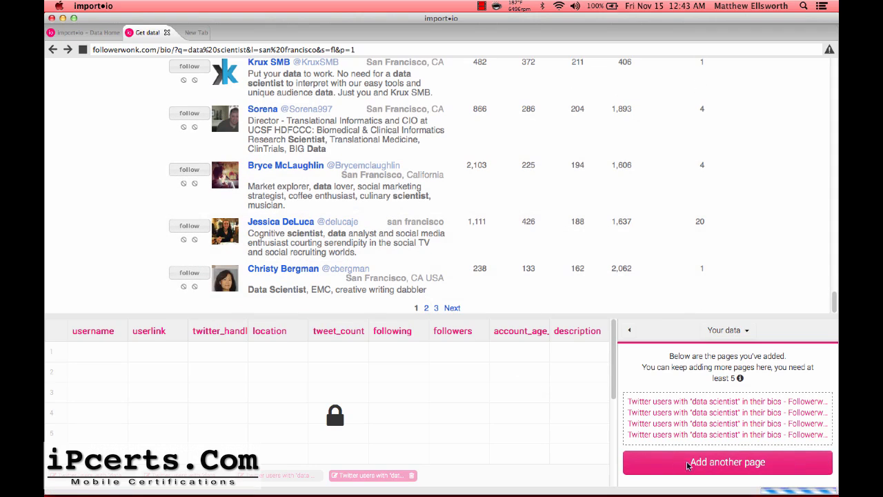
{"action": "left_click", "coordinate": [729, 462]}
{"action": "left_click", "coordinate": [755, 370]}
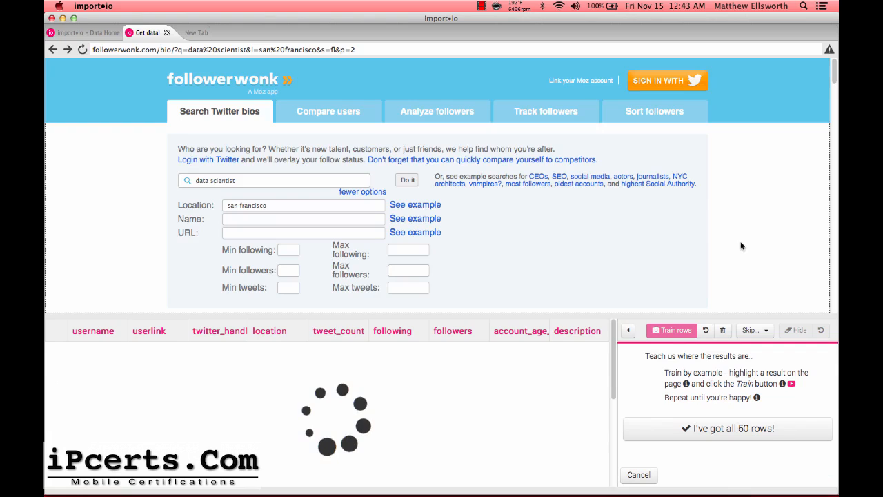
{"action": "scroll", "coordinate": [741, 247], "scroll_direction": "down", "scroll_amount": 3}
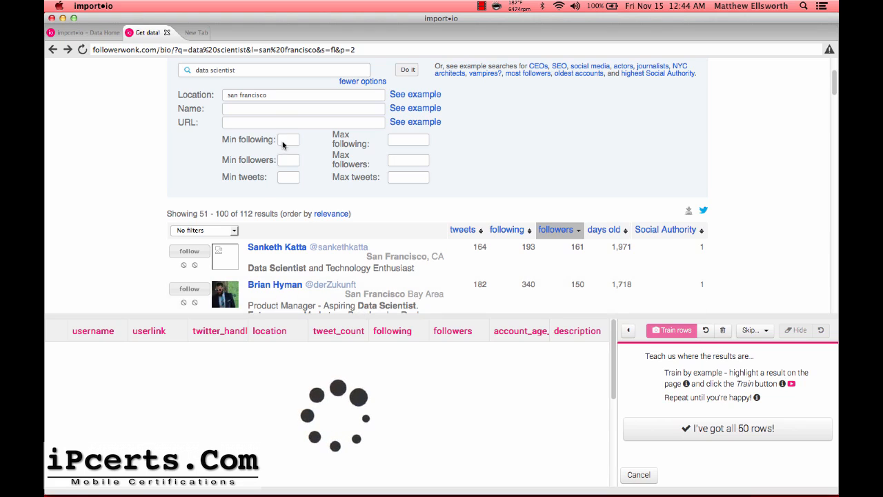
{"action": "scroll", "coordinate": [239, 108], "scroll_direction": "up", "scroll_amount": 3}
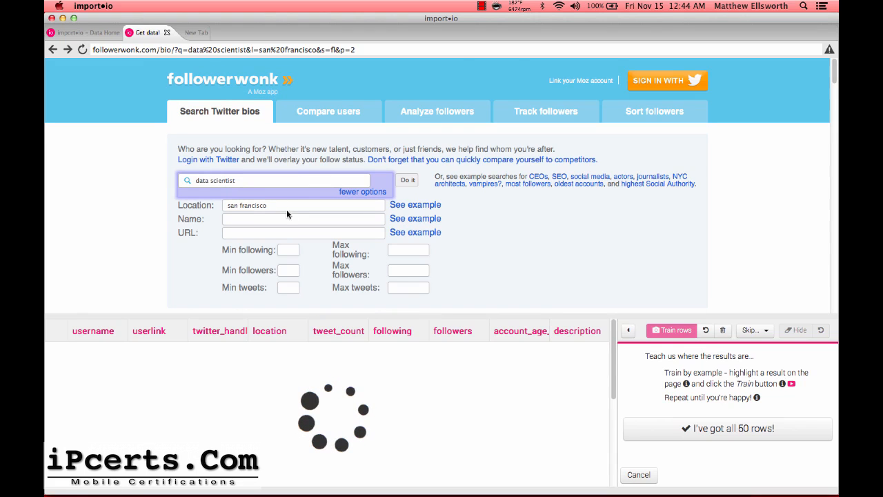
{"action": "scroll", "coordinate": [533, 234], "scroll_direction": "down", "scroll_amount": 10}
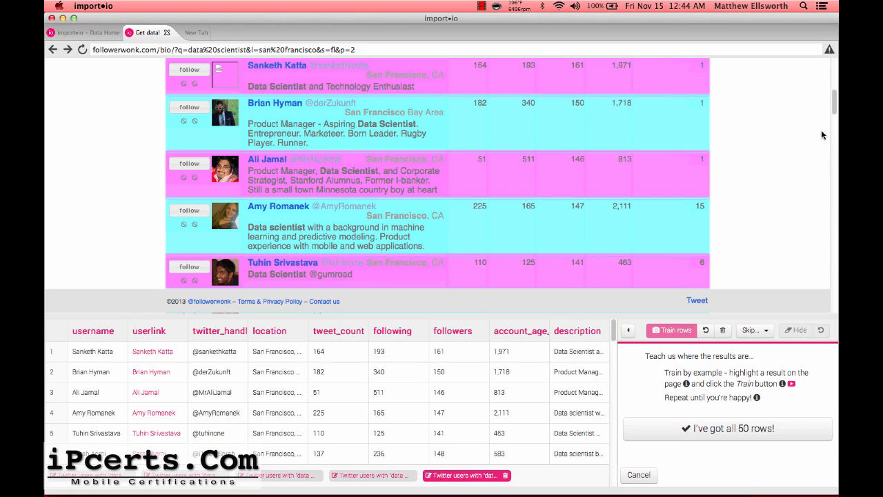
{"action": "left_click_drag", "start_coordinate": [833, 104], "coordinate": [831, 71]}
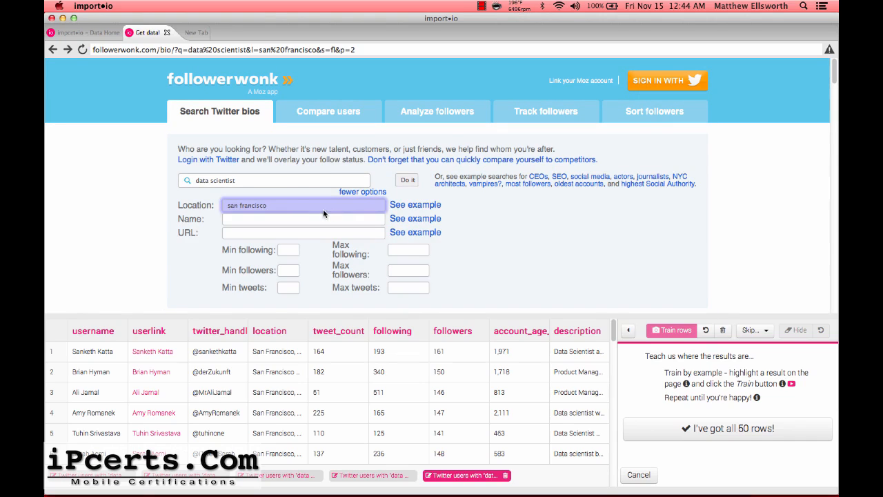
{"action": "scroll", "coordinate": [716, 229], "scroll_direction": "down", "scroll_amount": 3}
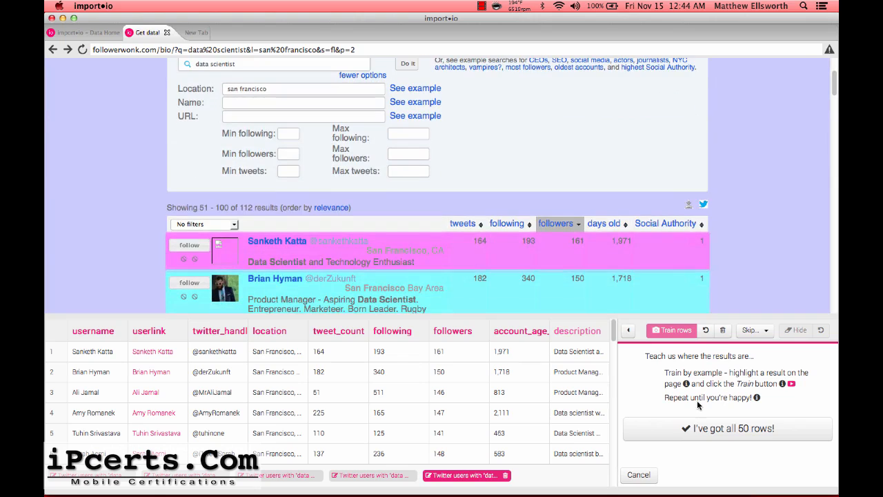
{"action": "left_click", "coordinate": [686, 429]}
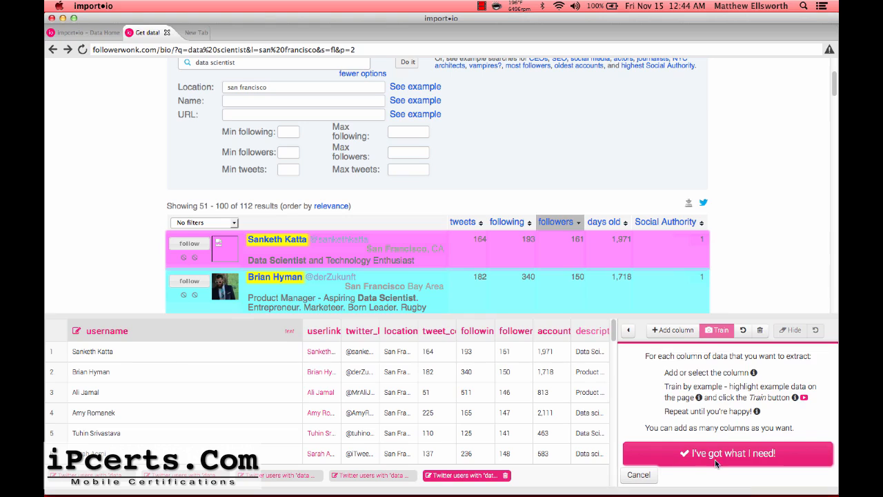
{"action": "left_click", "coordinate": [715, 460]}
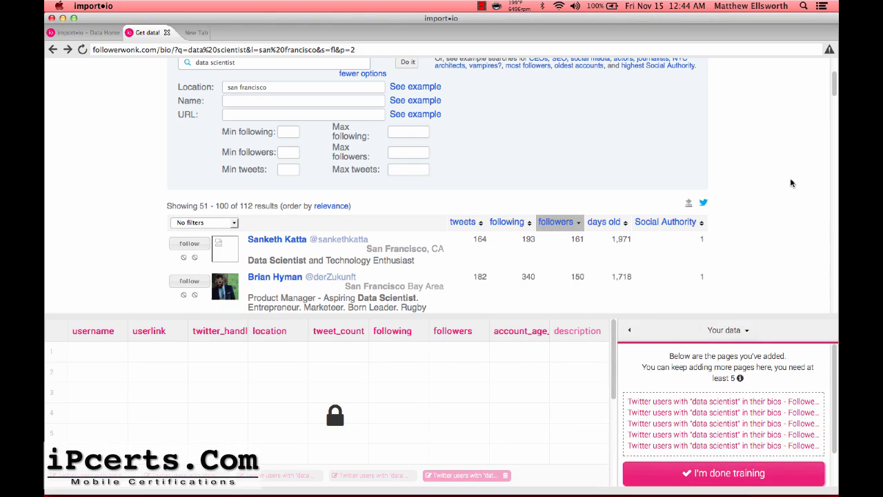
Finish training and upload the crawler to import.io as 'Followerwonk Twitter Scraper'.
{"action": "left_click", "coordinate": [721, 475]}
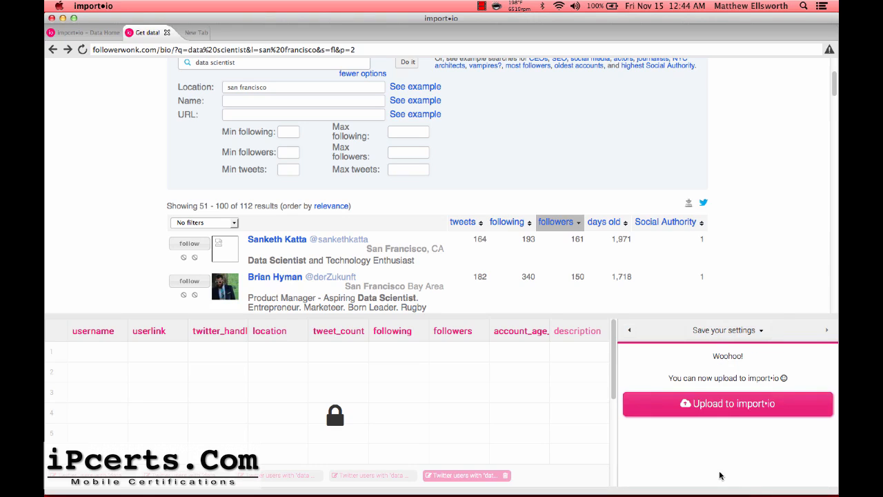
{"action": "left_click", "coordinate": [747, 404]}
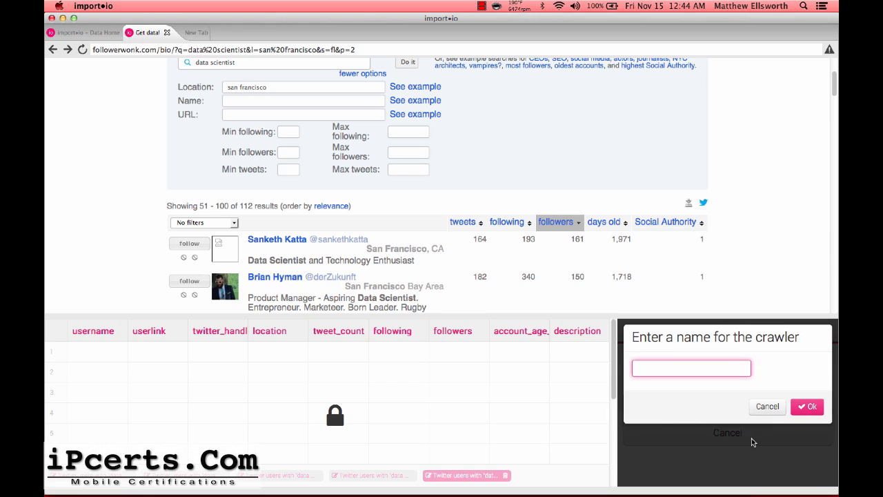
{"action": "type", "text": "Followerwonk Twitter Scraper"}
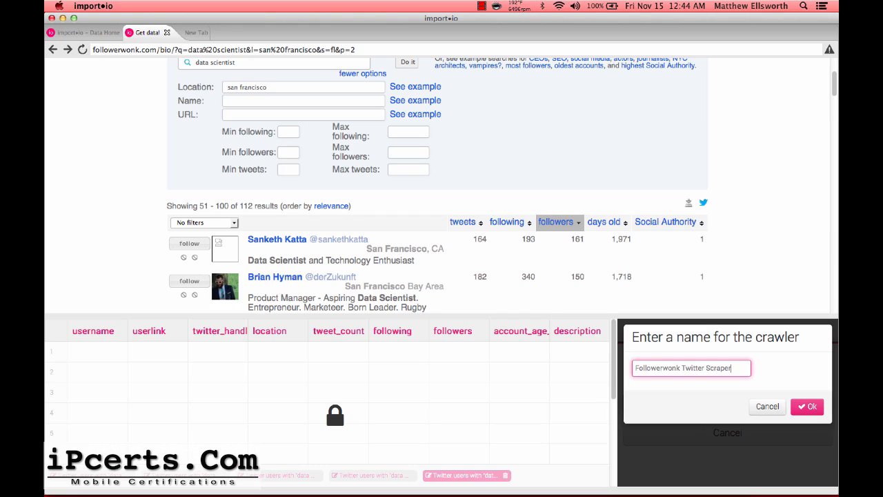
{"action": "key", "text": "Return"}
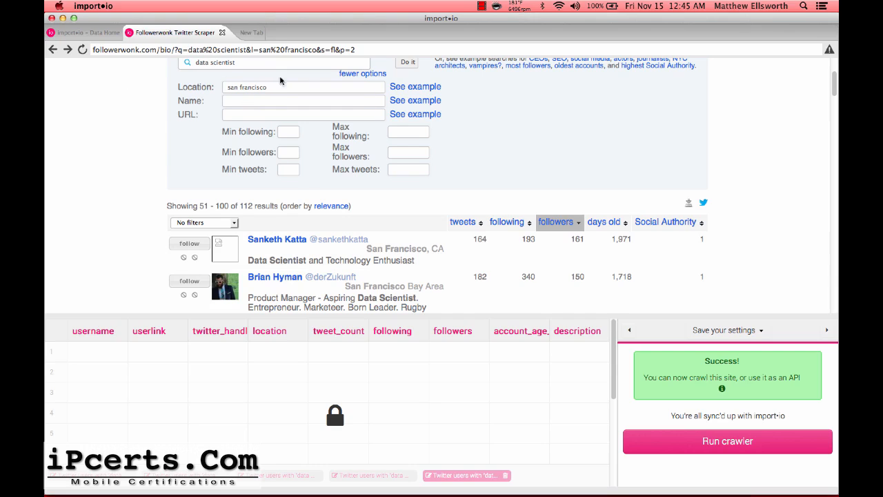
{"action": "scroll", "coordinate": [374, 147], "scroll_direction": "up", "scroll_amount": 2}
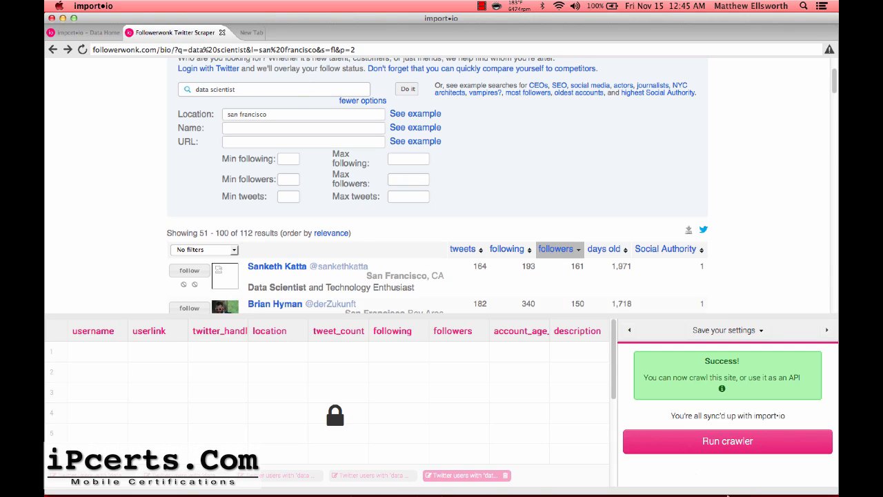
{"action": "left_click", "coordinate": [724, 449]}
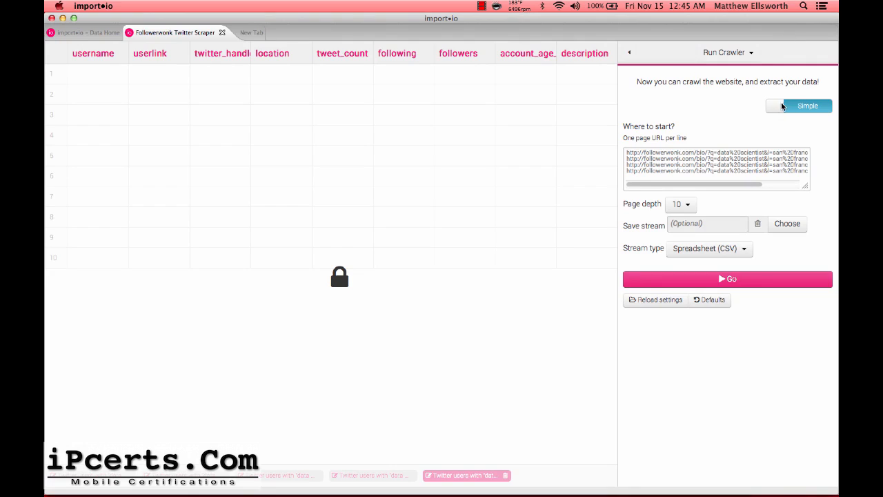
Switch the crawler settings to Advanced and set Page depth to 0.
{"action": "left_click", "coordinate": [782, 106]}
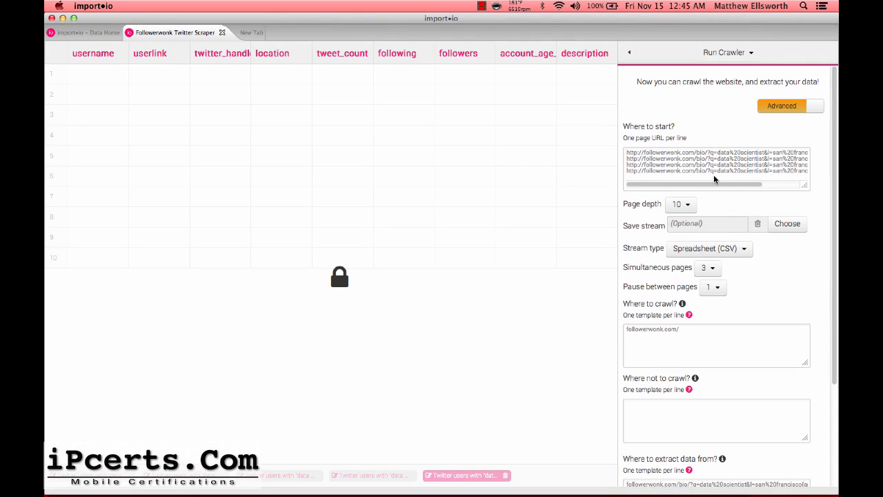
{"action": "scroll", "coordinate": [716, 163], "scroll_direction": "right", "scroll_amount": 5}
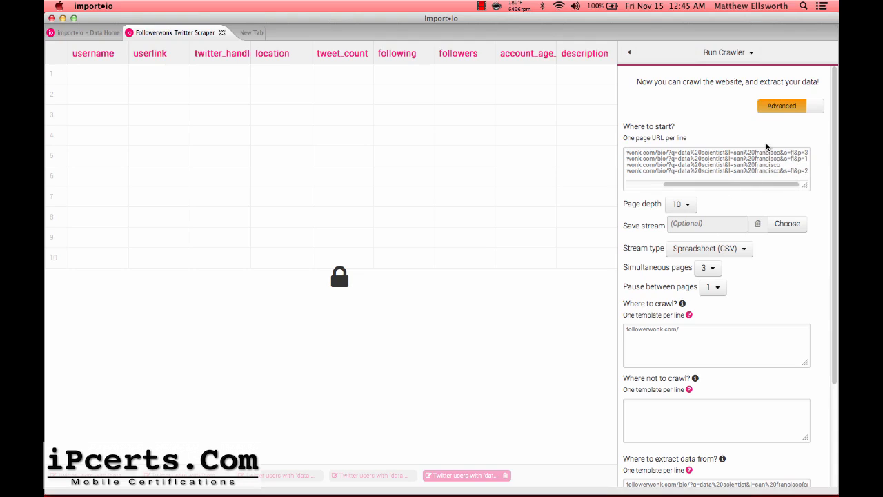
{"action": "left_click", "coordinate": [687, 207]}
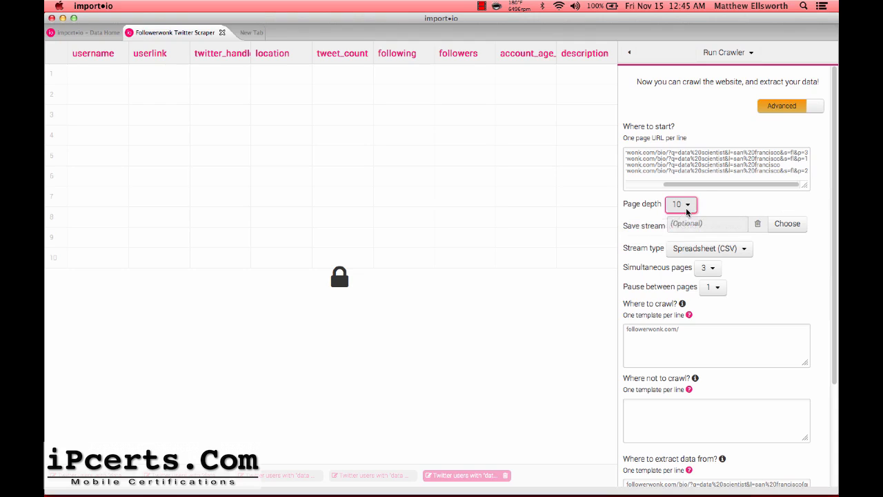
{"action": "left_click", "coordinate": [682, 207]}
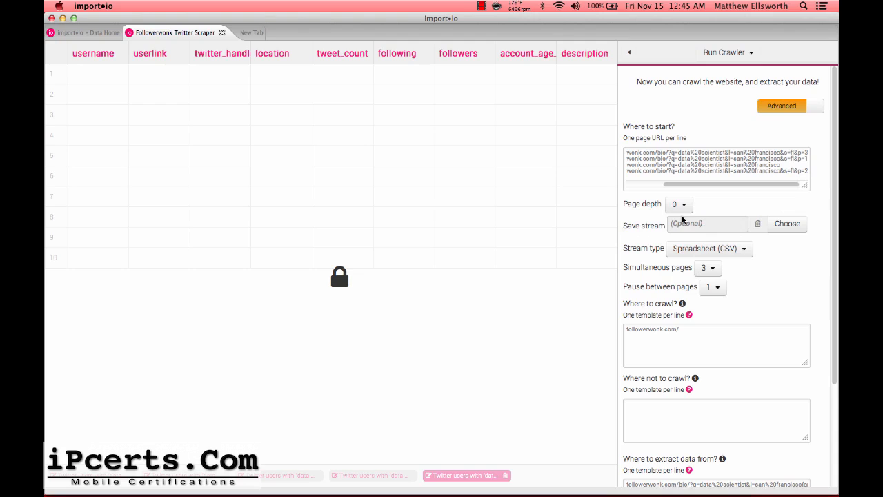
{"action": "key", "text": "super+Tab"}
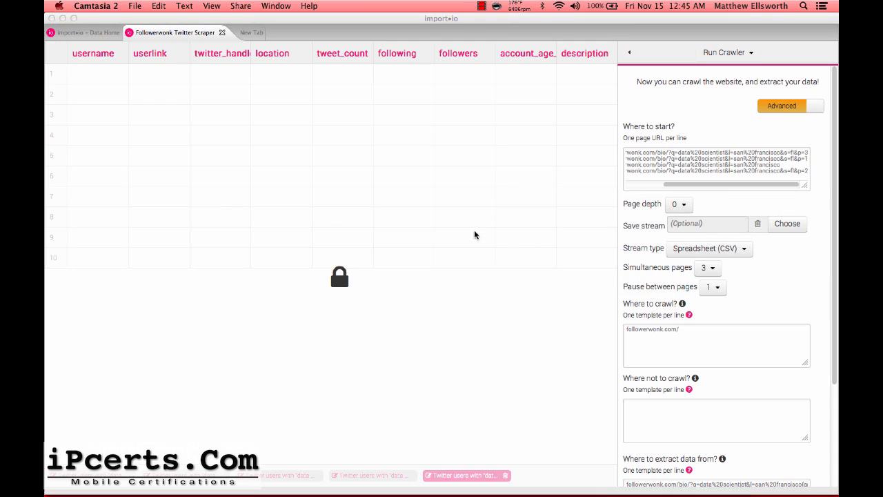
{"action": "key", "text": "super+Tab"}
{"action": "key", "text": "super+Tab"}
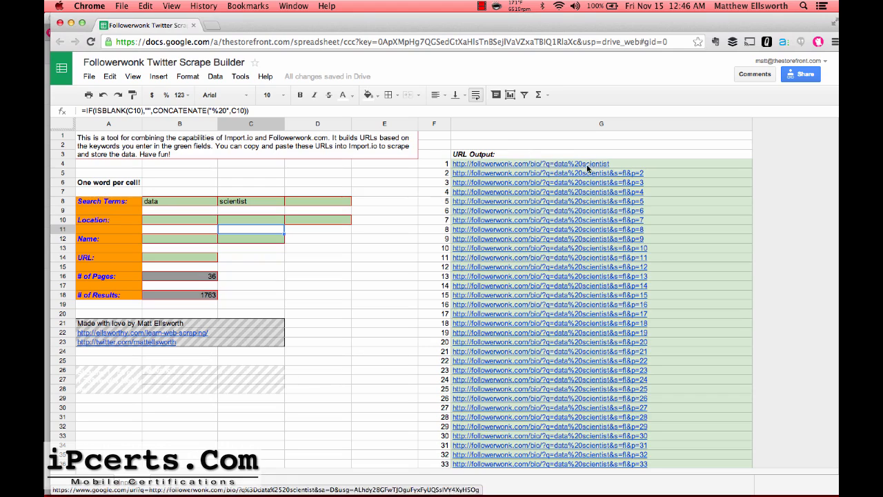
Enter 'san' and 'francisco' as the location words in cells B10 and C10.
{"action": "left_click", "coordinate": [303, 205]}
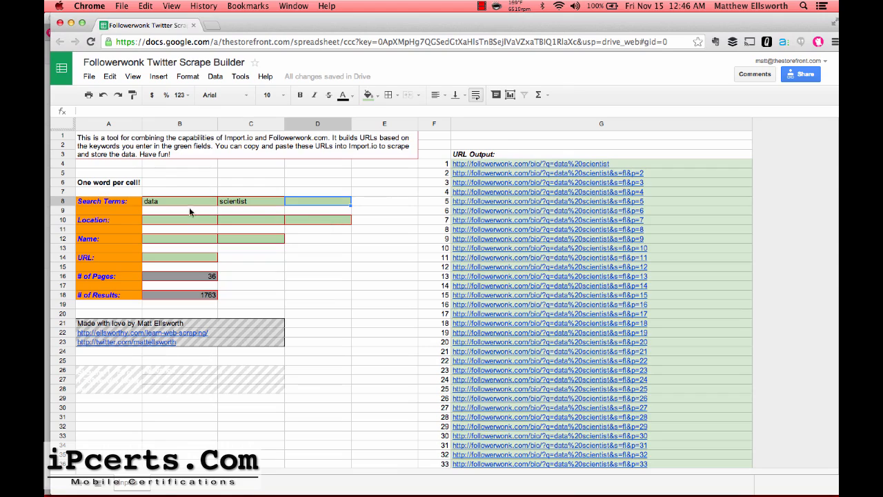
{"action": "left_click", "coordinate": [186, 218]}
{"action": "type", "text": "san"}
{"action": "key", "text": "Tab"}
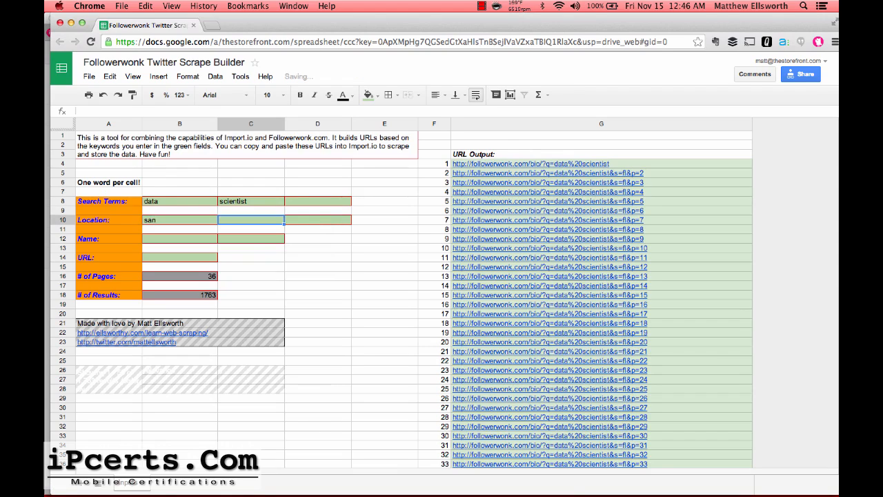
{"action": "type", "text": "francisco"}
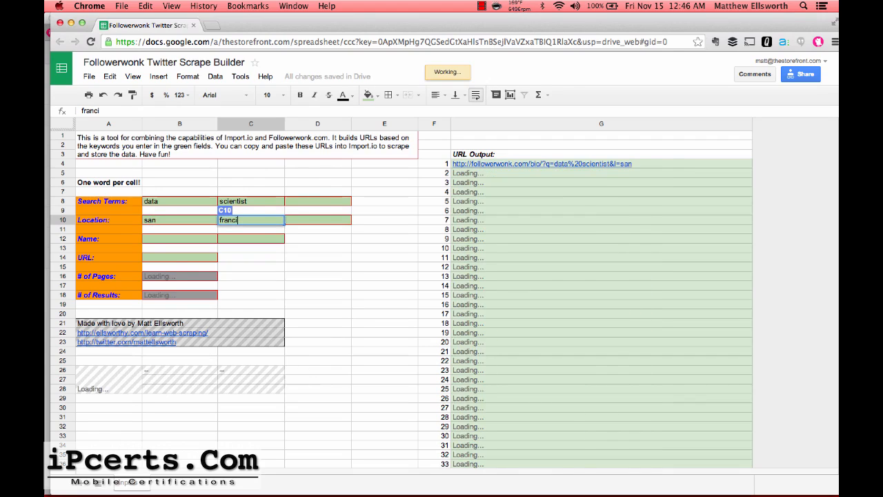
{"action": "left_click", "coordinate": [279, 285]}
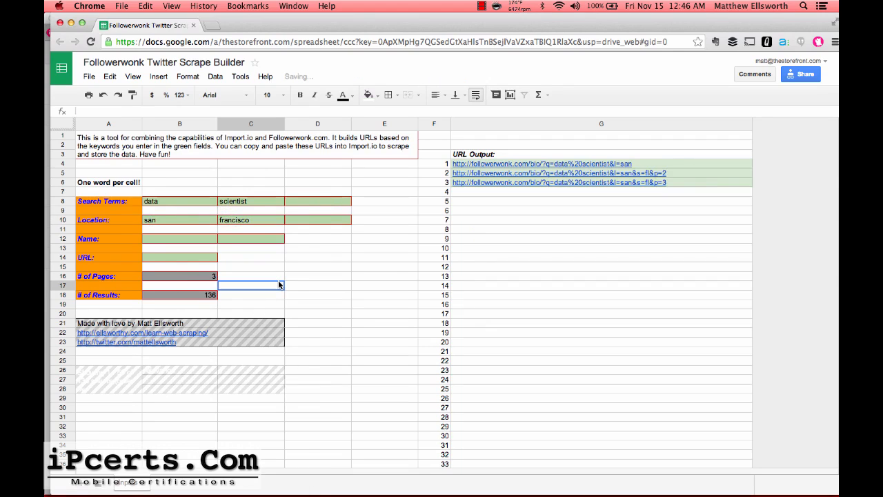
Inspect the results-count, ImportXML and pages formulas behind the builder.
{"action": "left_click", "coordinate": [201, 298]}
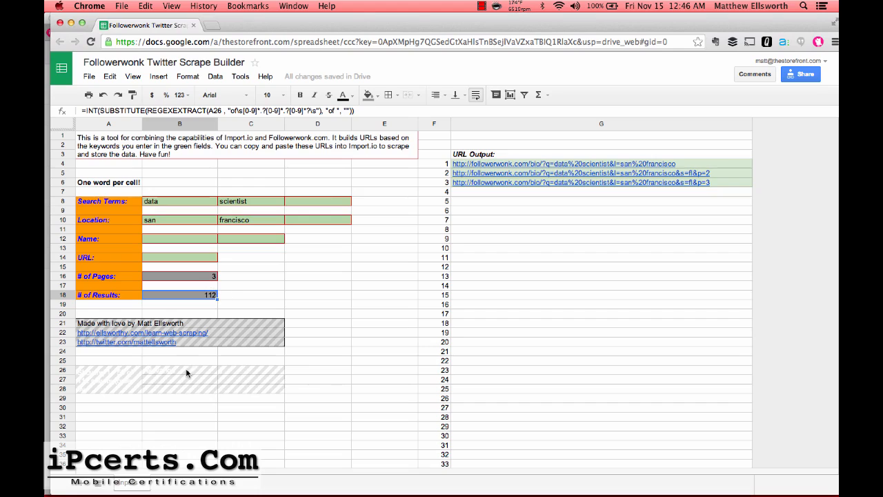
{"action": "left_click", "coordinate": [133, 380]}
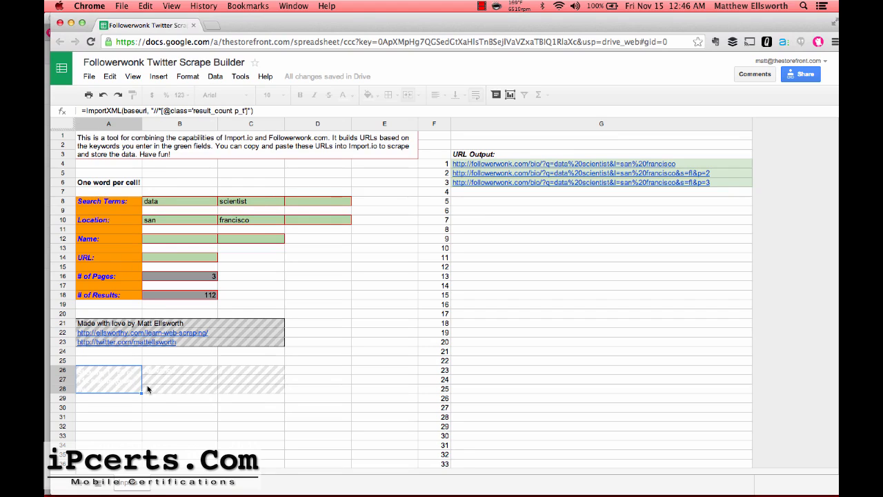
{"action": "left_click", "coordinate": [196, 297]}
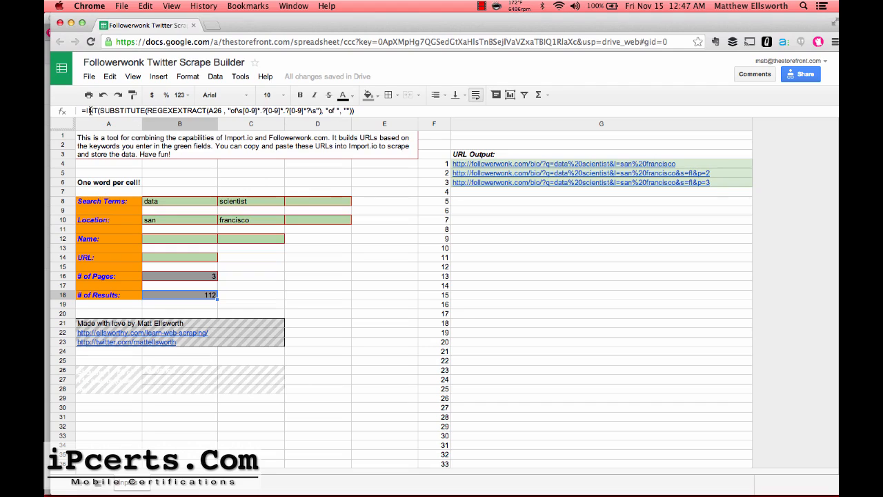
{"action": "left_click", "coordinate": [213, 277]}
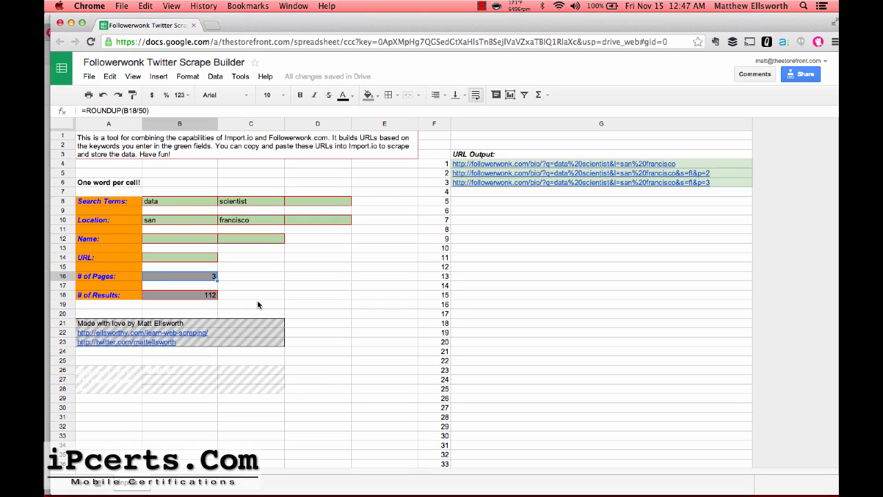
Clear 'san' and 'francisco' from B10 and C10 so the URLs drop the location.
{"action": "left_click", "coordinate": [187, 220]}
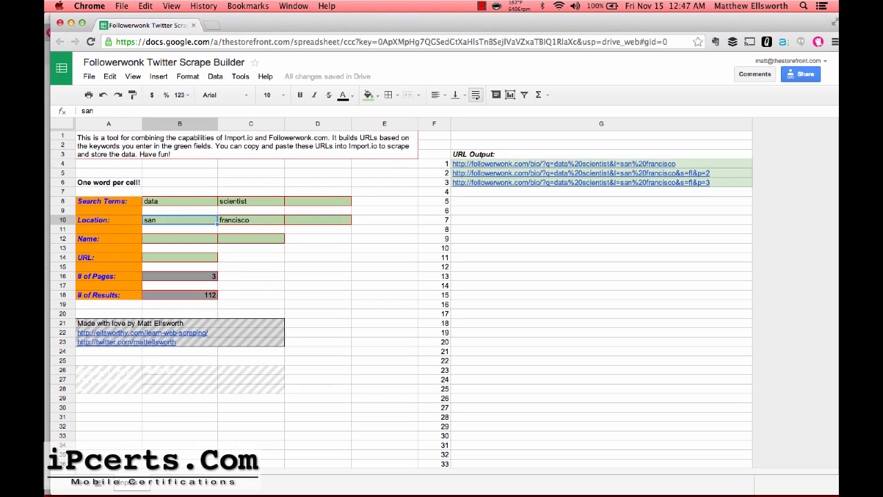
{"action": "key", "text": "Delete"}
{"action": "key", "text": "Right"}
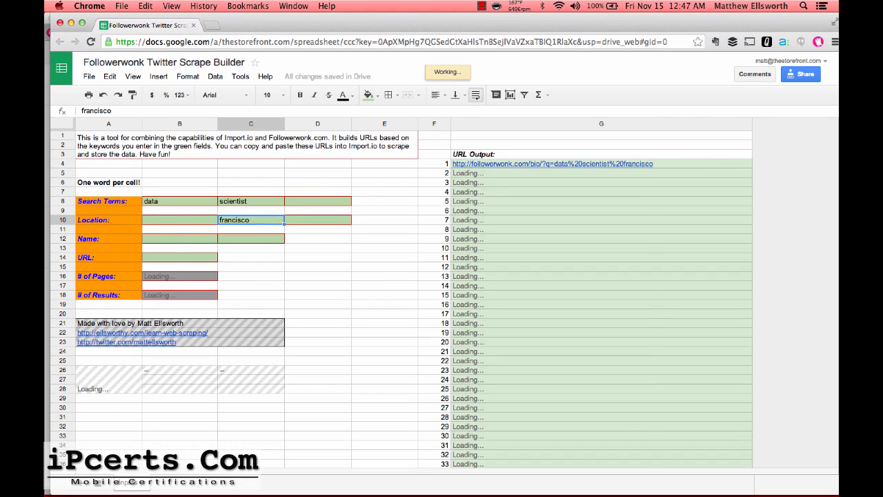
{"action": "key", "text": "Delete"}
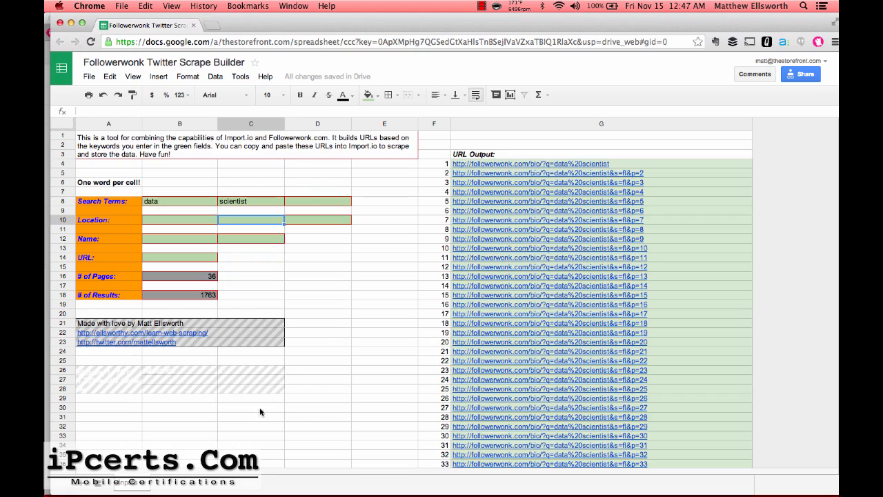
Follow the first URL in G4 to Followerwonk and verify 1–50 of 1,763 'data scientist' results.
{"action": "left_click", "coordinate": [203, 297]}
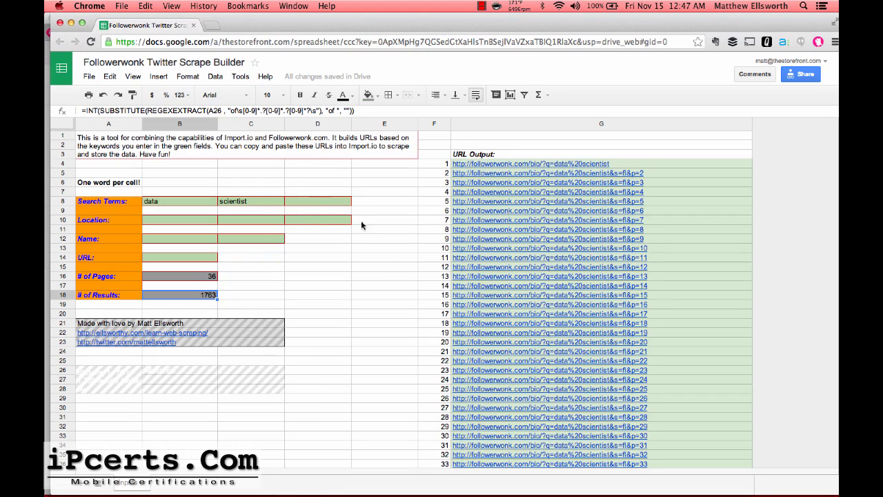
{"action": "left_click", "coordinate": [548, 164]}
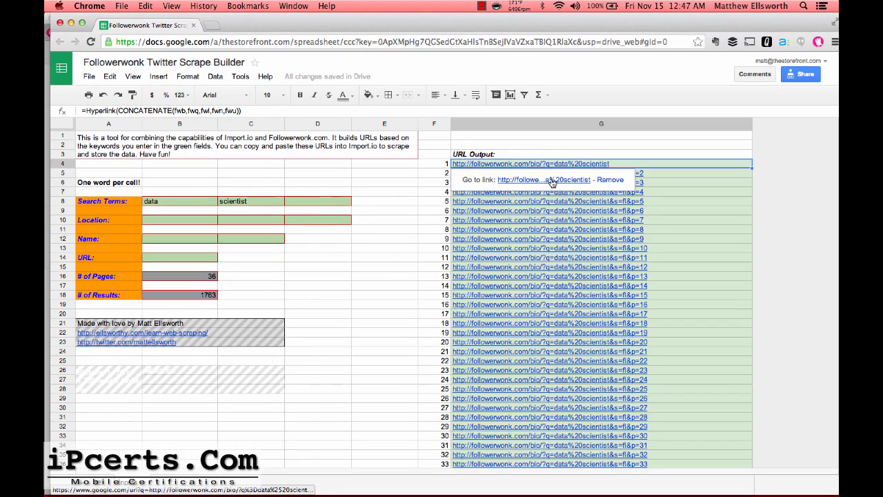
{"action": "left_click", "coordinate": [551, 179]}
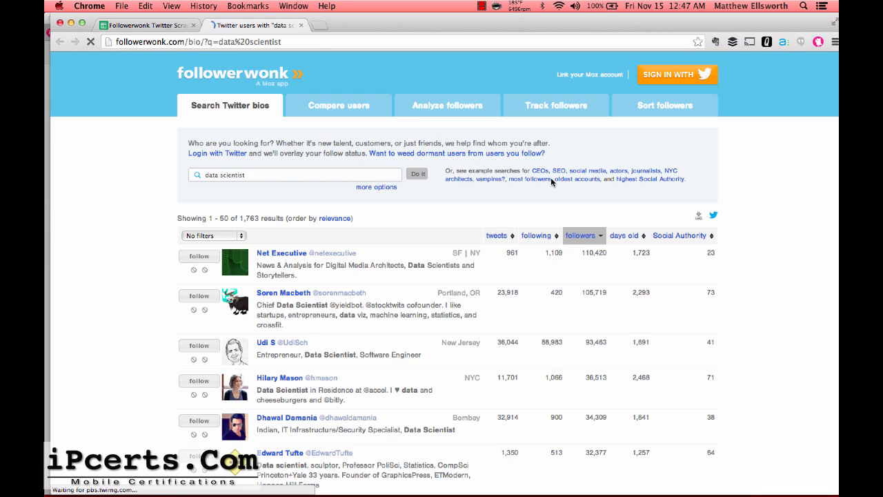
{"action": "left_click_drag", "start_coordinate": [241, 220], "coordinate": [260, 220]}
{"action": "left_click", "coordinate": [260, 221]}
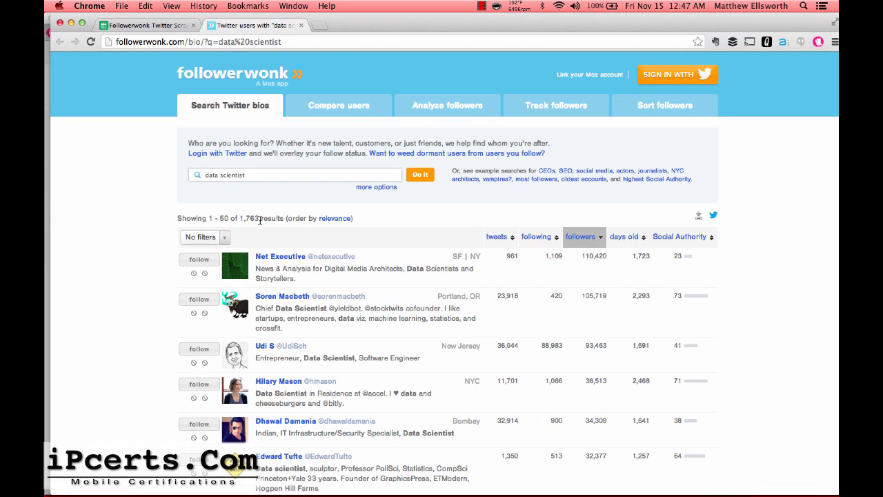
{"action": "scroll", "coordinate": [162, 269], "scroll_direction": "down", "scroll_amount": 20}
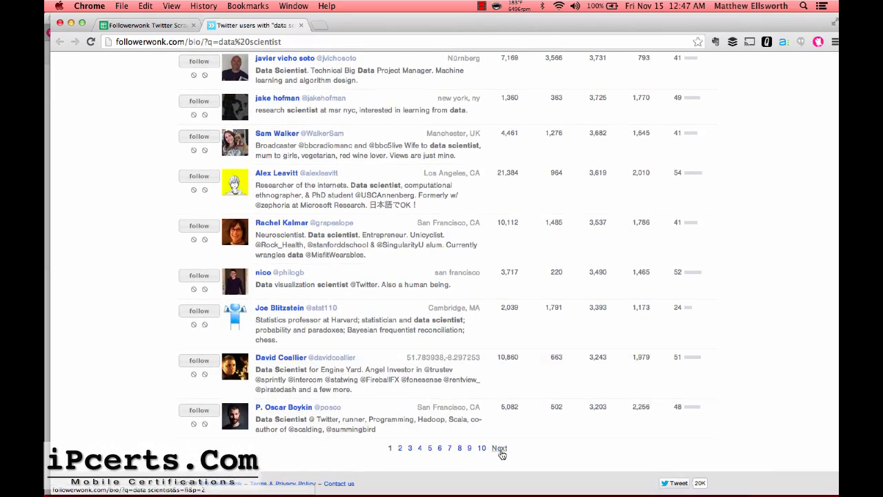
{"action": "left_click", "coordinate": [145, 25]}
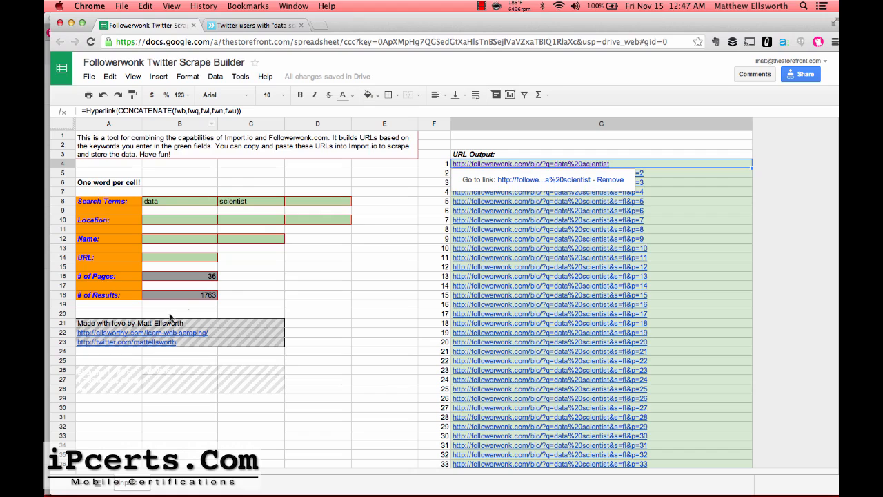
Copy the 36 generated Followerwonk URLs in G4:G39.
{"action": "left_click", "coordinate": [711, 174]}
{"action": "left_click_drag", "start_coordinate": [688, 164], "coordinate": [617, 297]}
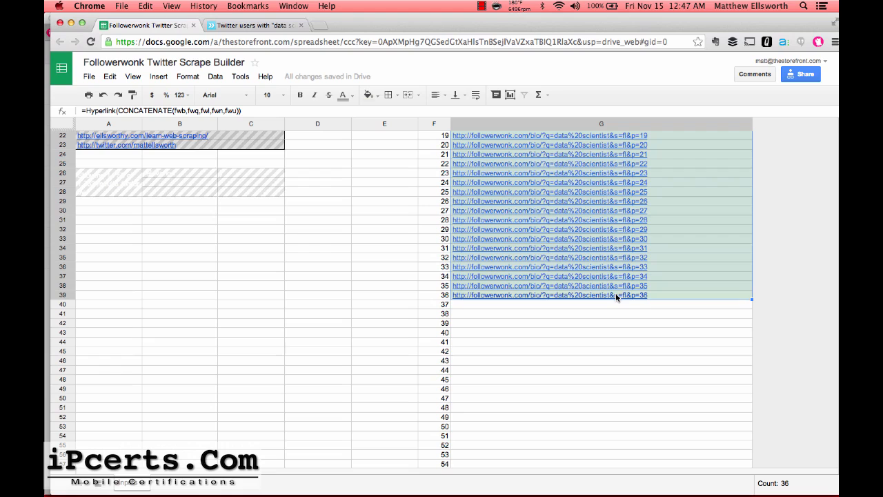
{"action": "key", "text": "super+c"}
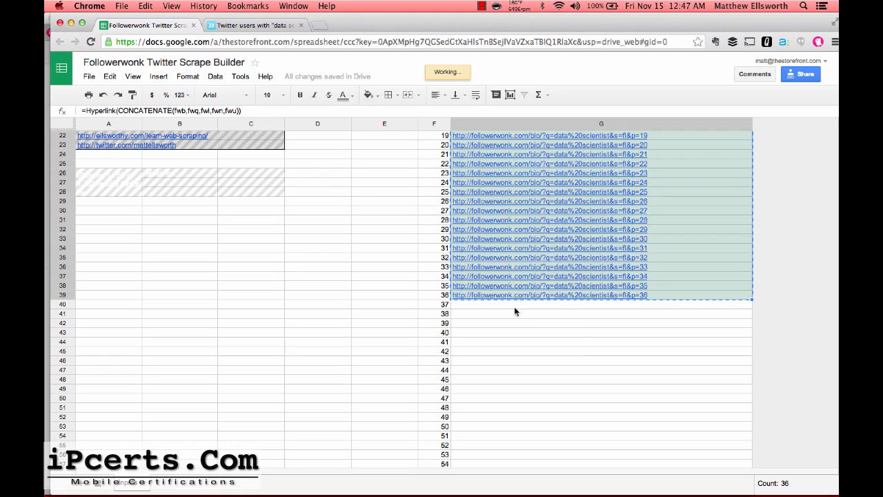
Check the rows after the last URL, then bring up the import.io scraper window.
{"action": "left_click", "coordinate": [481, 305]}
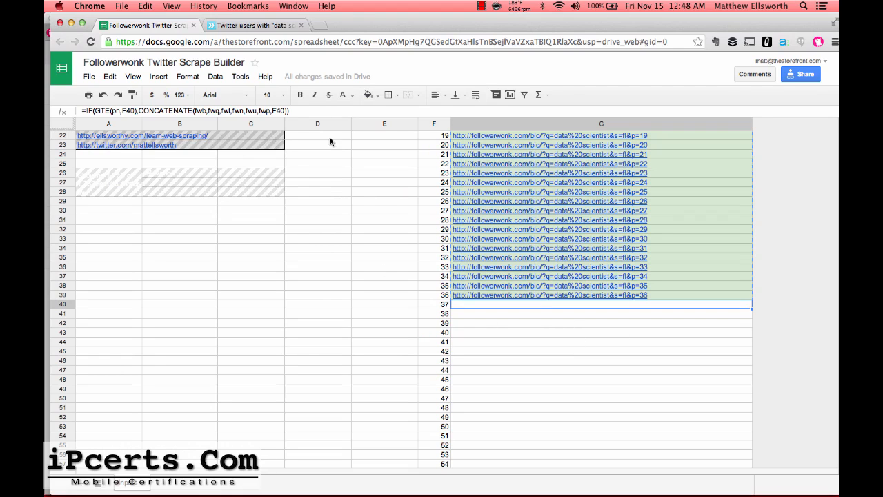
{"action": "scroll", "coordinate": [286, 277], "scroll_direction": "up", "scroll_amount": 7}
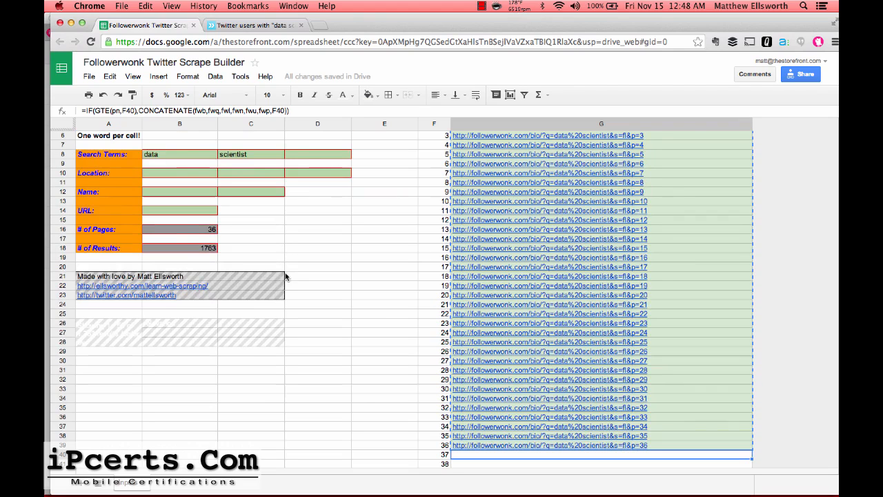
{"action": "scroll", "coordinate": [342, 401], "scroll_direction": "down", "scroll_amount": 4}
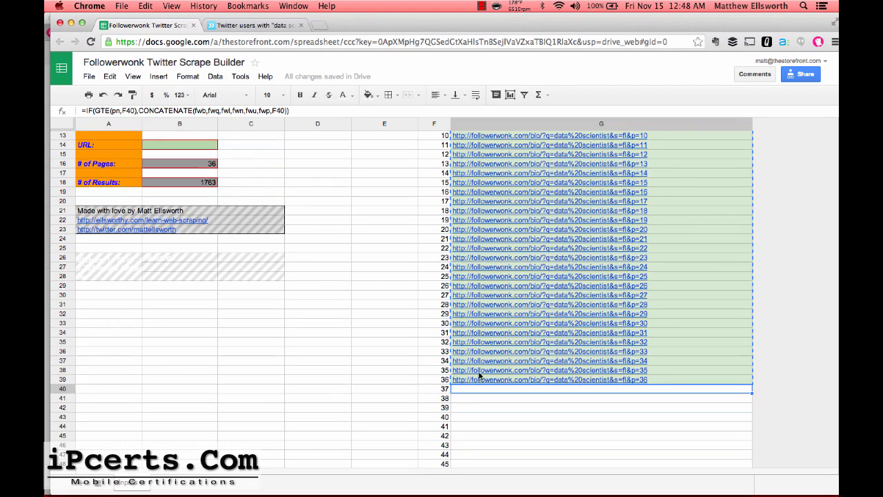
{"action": "left_click", "coordinate": [444, 391]}
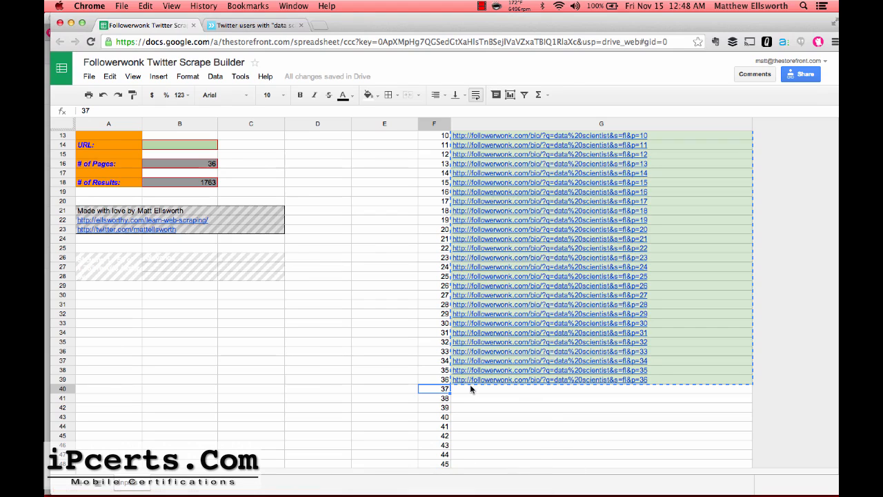
{"action": "scroll", "coordinate": [354, 286], "scroll_direction": "up", "scroll_amount": 4}
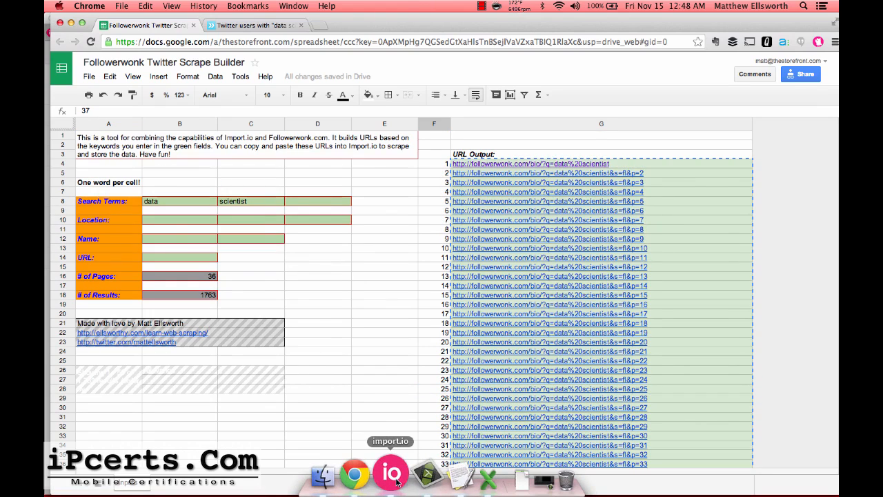
{"action": "left_click", "coordinate": [391, 474]}
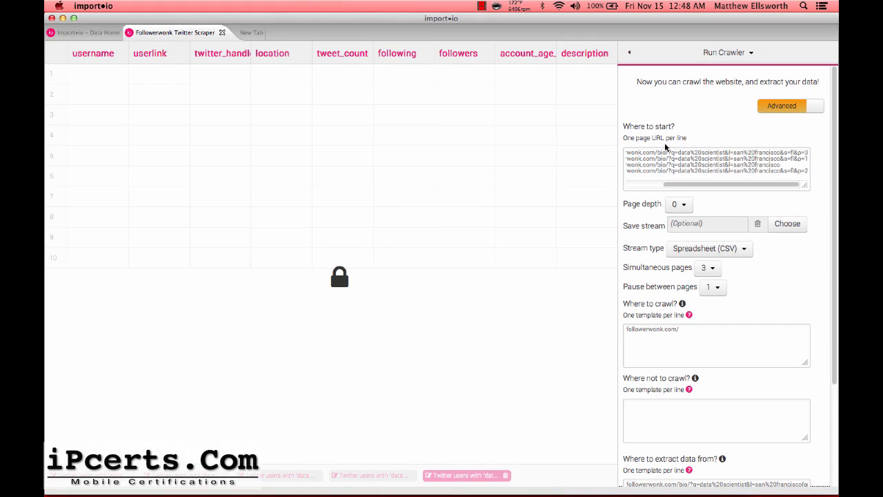
Replace the start, crawl and extract-from URL lists with the 36 copied data scientist URLs.
{"action": "left_click_drag", "start_coordinate": [780, 178], "coordinate": [704, 143]}
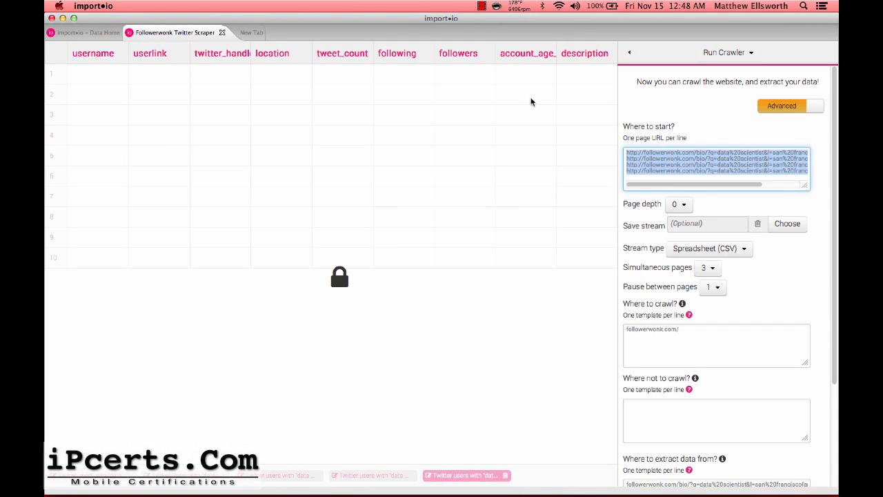
{"action": "key", "text": "BackSpace"}
{"action": "key", "text": "super+v"}
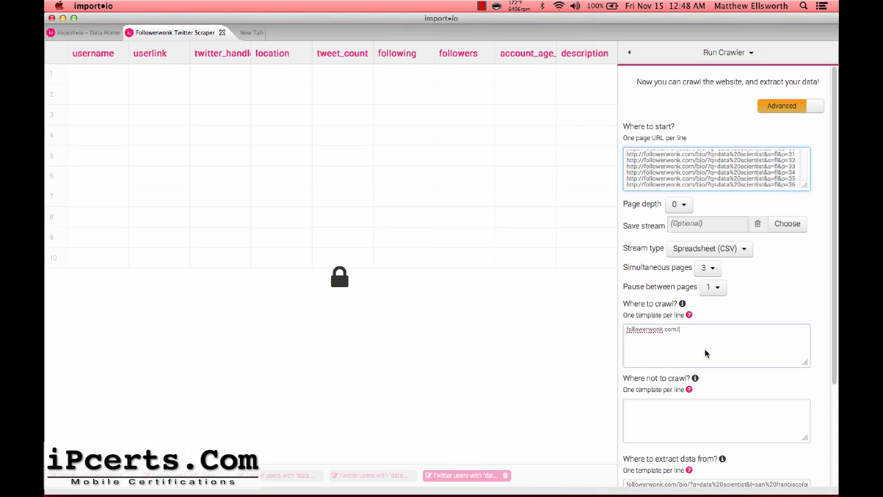
{"action": "left_click_drag", "start_coordinate": [706, 355], "coordinate": [546, 275]}
{"action": "key", "text": "super+v"}
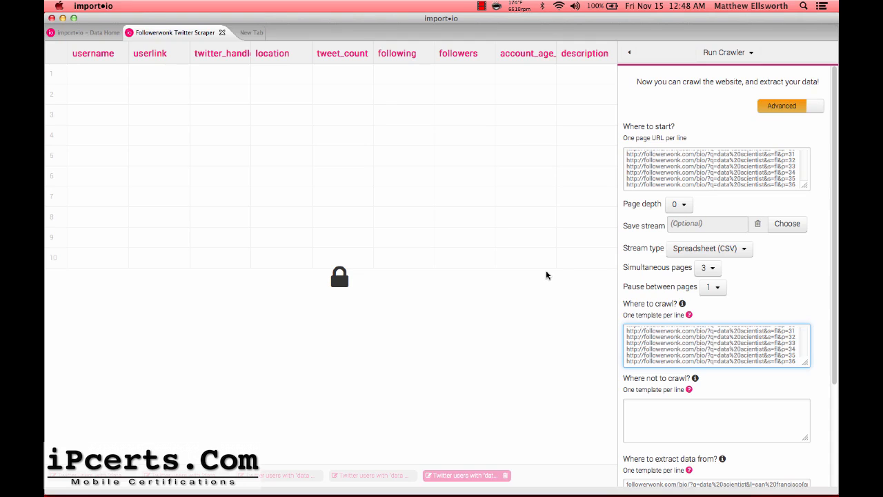
{"action": "scroll", "coordinate": [814, 273], "scroll_direction": "down", "scroll_amount": 4}
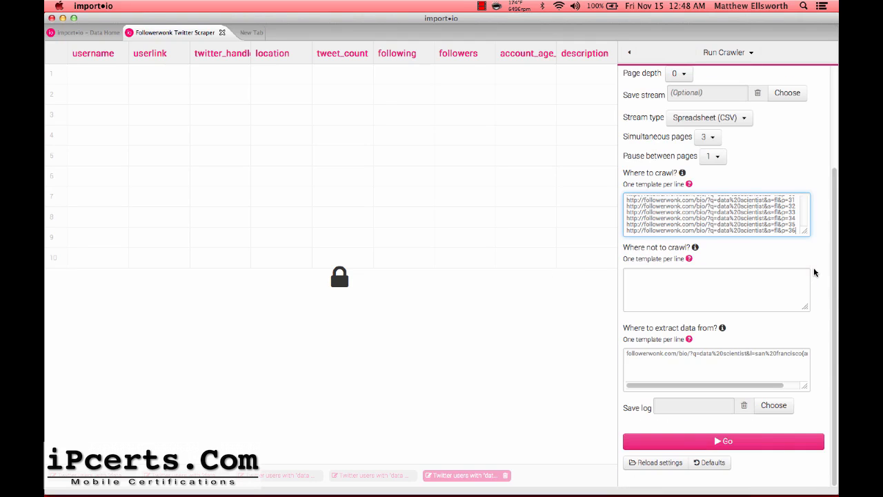
{"action": "left_click_drag", "start_coordinate": [692, 372], "coordinate": [549, 275]}
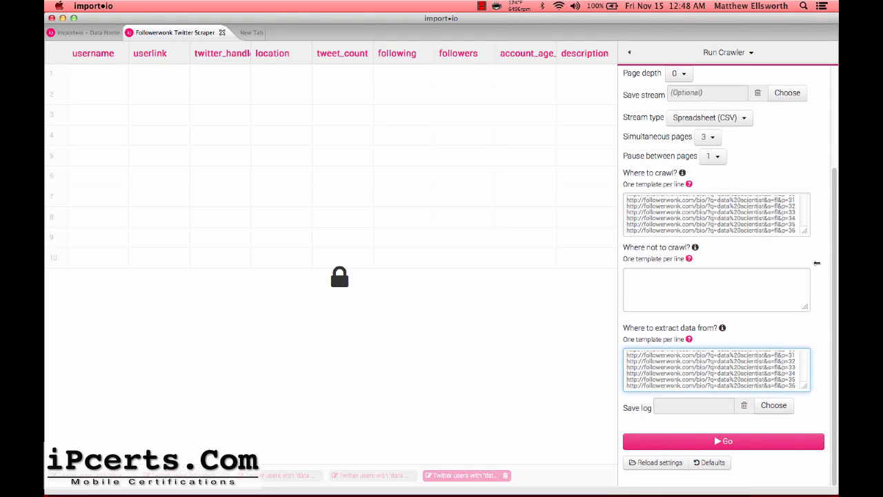
{"action": "key", "text": "super+v"}
Keep simultaneous pages at 3 after briefly trying 1.
{"action": "scroll", "coordinate": [813, 206], "scroll_direction": "up", "scroll_amount": 2}
{"action": "scroll", "coordinate": [813, 207], "scroll_direction": "up", "scroll_amount": 2}
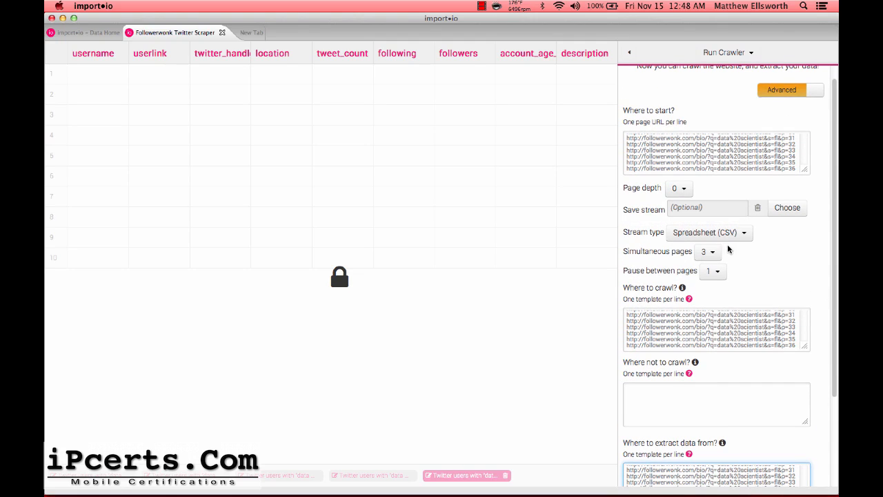
{"action": "left_click", "coordinate": [710, 252]}
{"action": "left_click", "coordinate": [711, 264]}
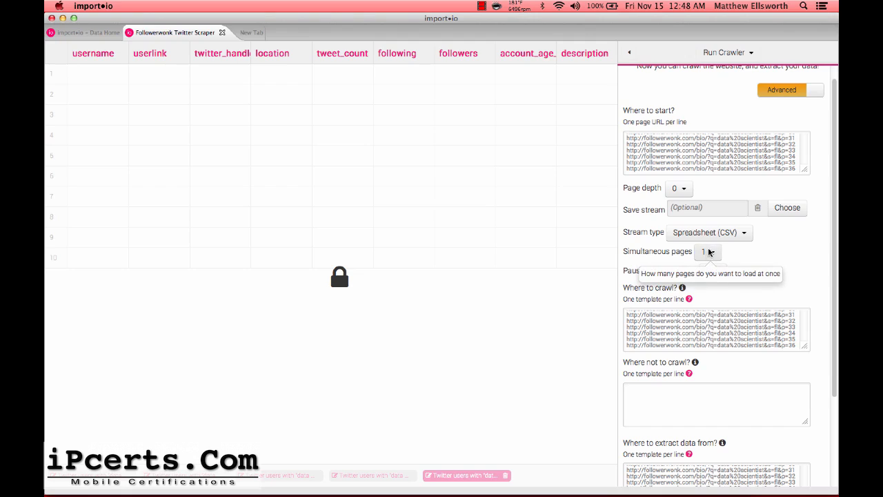
{"action": "left_click", "coordinate": [709, 252]}
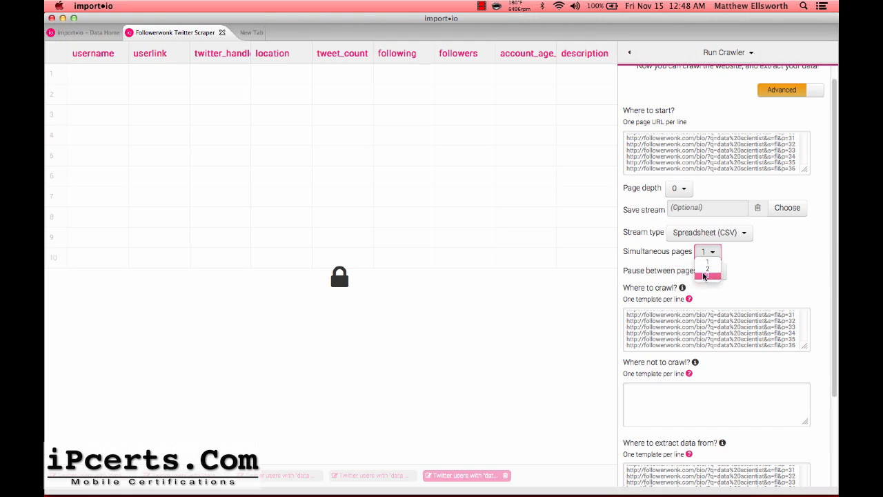
{"action": "left_click", "coordinate": [706, 276]}
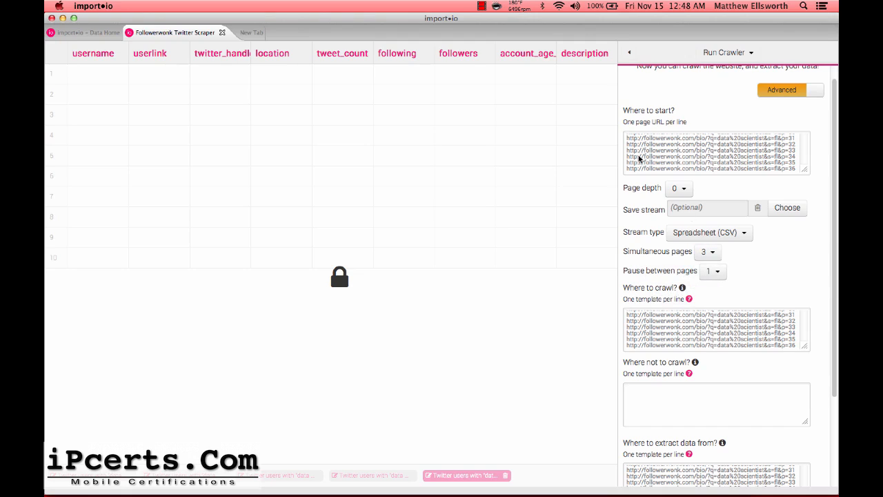
{"action": "scroll", "coordinate": [823, 134], "scroll_direction": "down", "scroll_amount": 3}
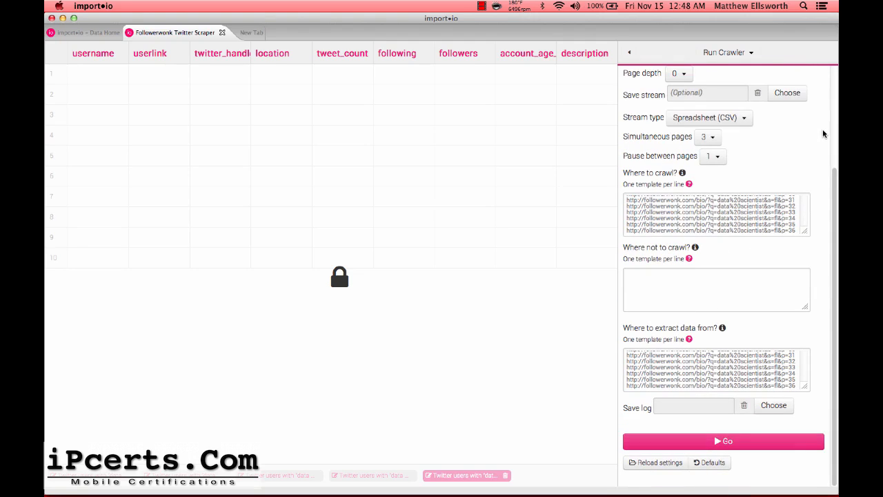
Run the crawler over the Followerwonk pages and upload the scraped Twitter users to the data set.
{"action": "left_click", "coordinate": [764, 443]}
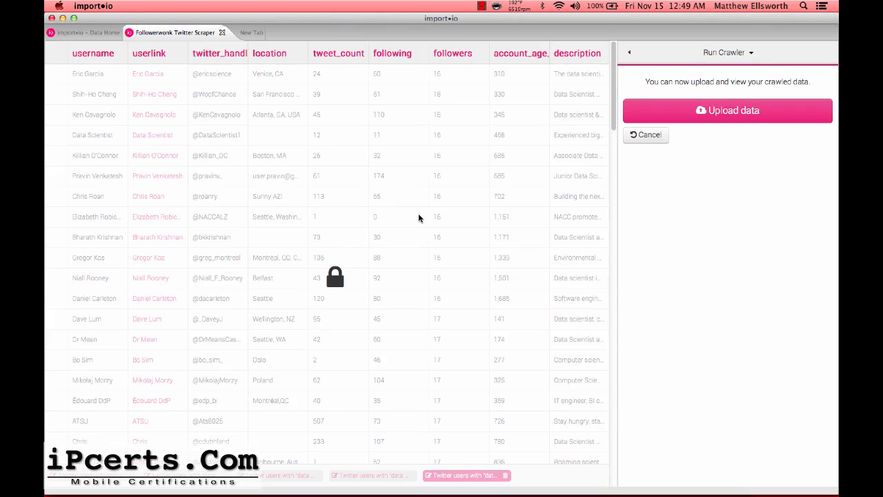
{"action": "scroll", "coordinate": [419, 227], "scroll_direction": "down", "scroll_amount": 10}
{"action": "scroll", "coordinate": [416, 253], "scroll_direction": "up", "scroll_amount": 15}
{"action": "left_click", "coordinate": [762, 109]}
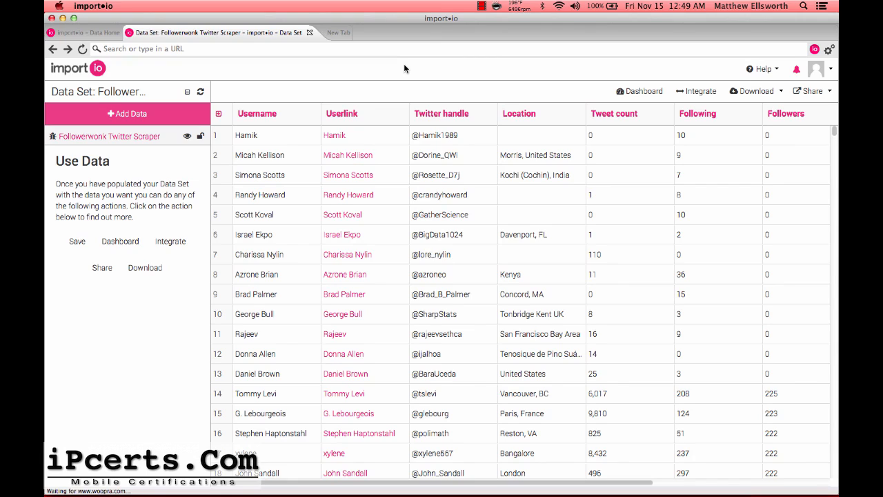
{"action": "key", "text": "super+Tab"}
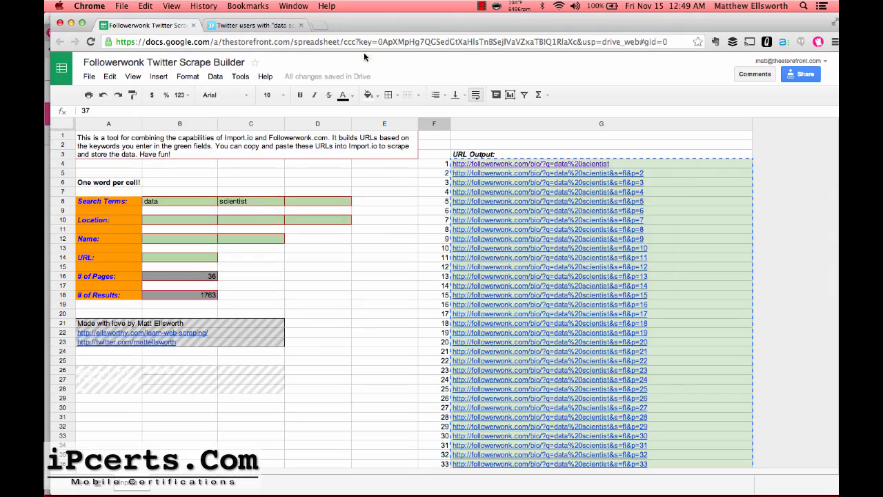
Add a .com URL filter to the 'data scientist' Followerwonk search, yielding 664 results.
{"action": "left_click", "coordinate": [280, 24]}
{"action": "scroll", "coordinate": [131, 223], "scroll_direction": "up", "scroll_amount": 20}
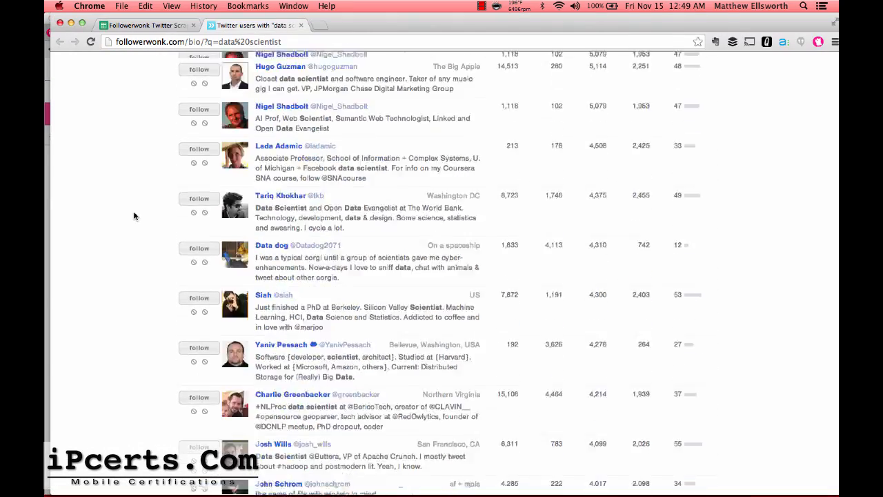
{"action": "scroll", "coordinate": [147, 281], "scroll_direction": "up", "scroll_amount": 5}
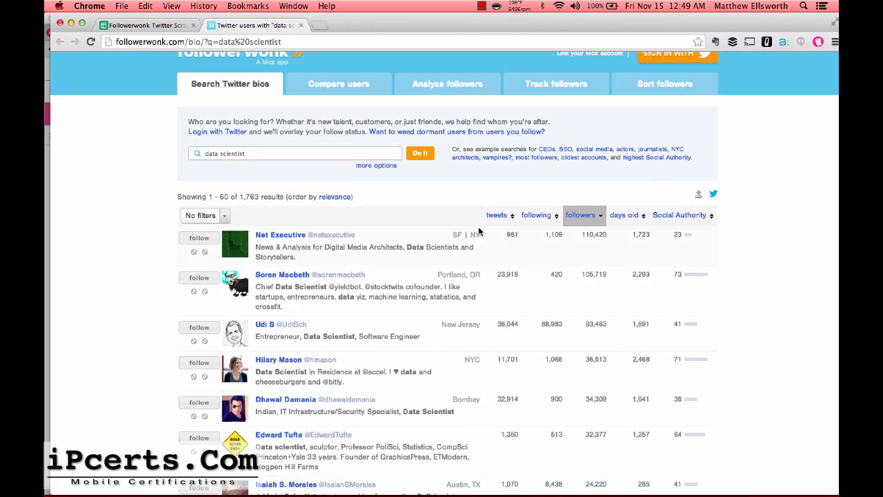
{"action": "left_click", "coordinate": [372, 167]}
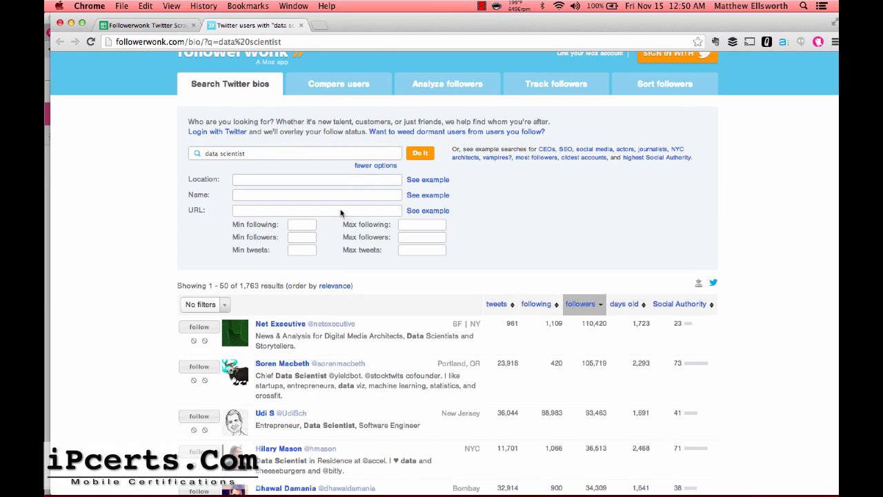
{"action": "left_click", "coordinate": [279, 210]}
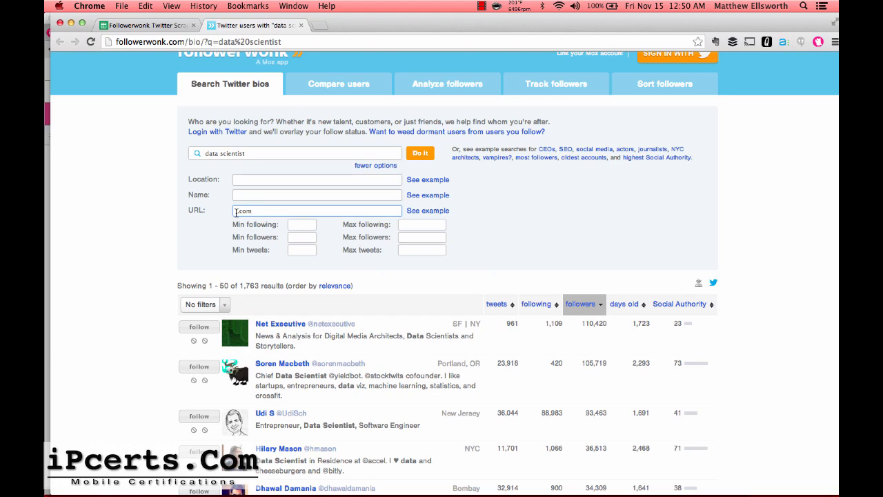
{"action": "left_click", "coordinate": [236, 212]}
{"action": "left_click", "coordinate": [418, 158]}
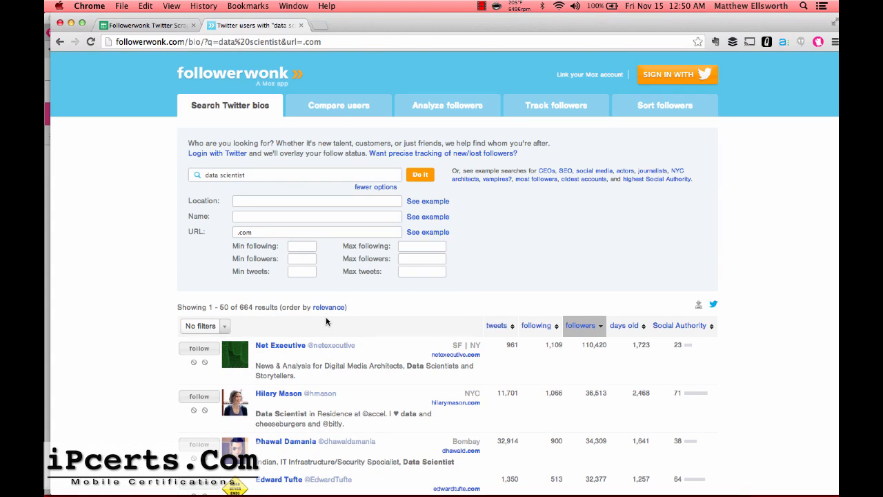
{"action": "scroll", "coordinate": [406, 338], "scroll_direction": "down", "scroll_amount": 5}
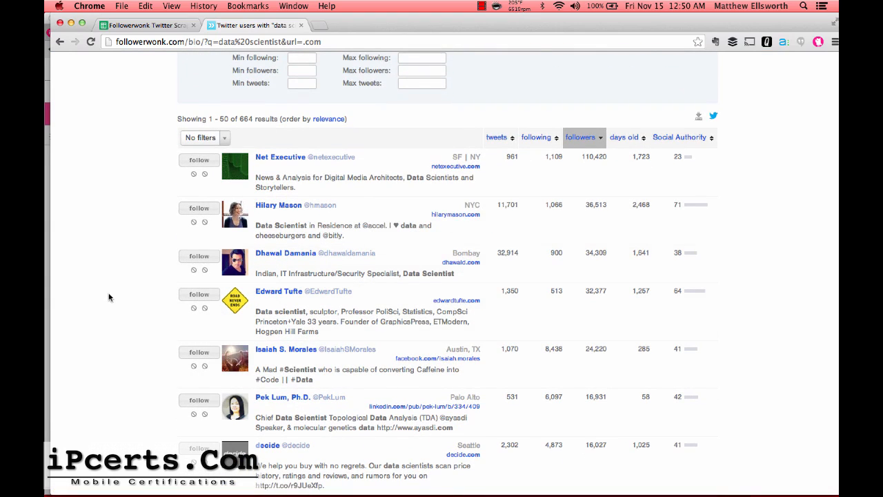
{"action": "scroll", "coordinate": [104, 291], "scroll_direction": "down", "scroll_amount": 7}
{"action": "scroll", "coordinate": [104, 291], "scroll_direction": "up", "scroll_amount": 12}
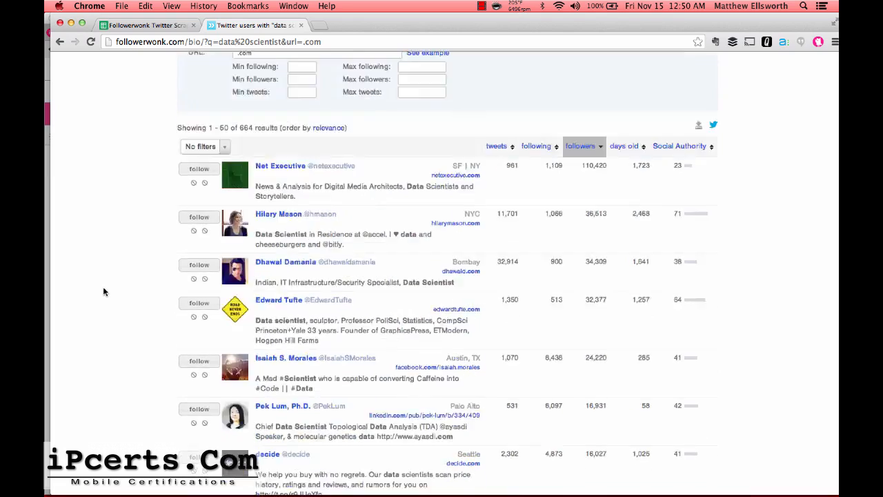
{"action": "left_click", "coordinate": [138, 25]}
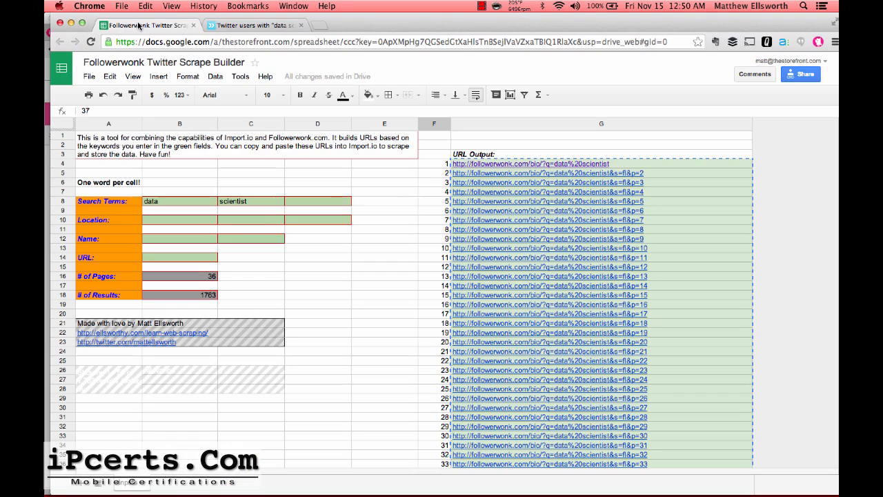
Enter .com in the builder's URL filter cell B14.
{"action": "left_click", "coordinate": [177, 257]}
{"action": "type", "text": "."}
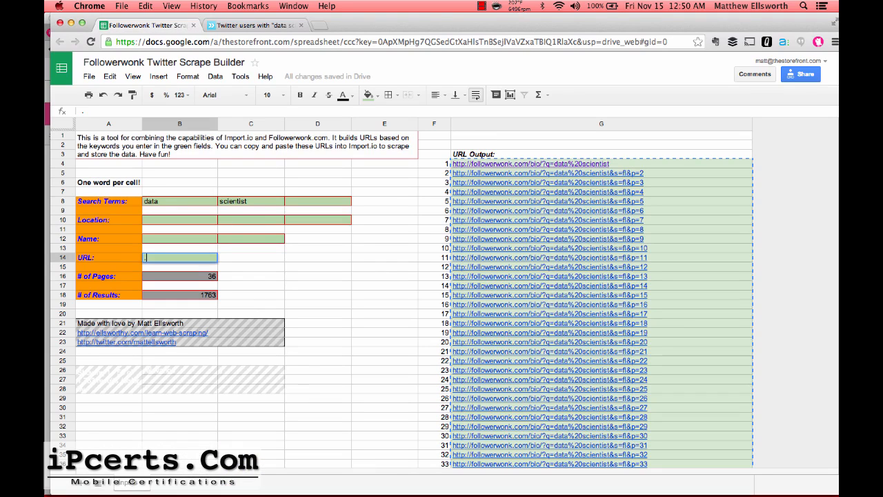
{"action": "type", "text": "com"}
{"action": "key", "text": "Tab"}
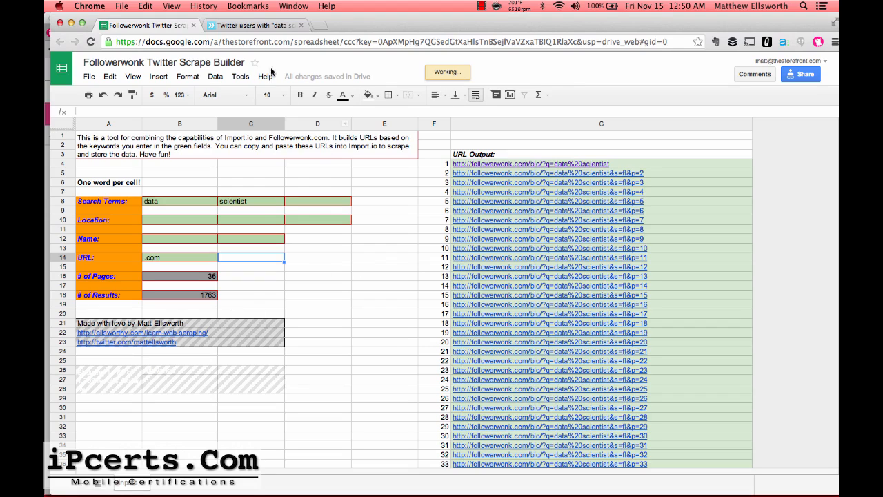
{"action": "left_click", "coordinate": [249, 25]}
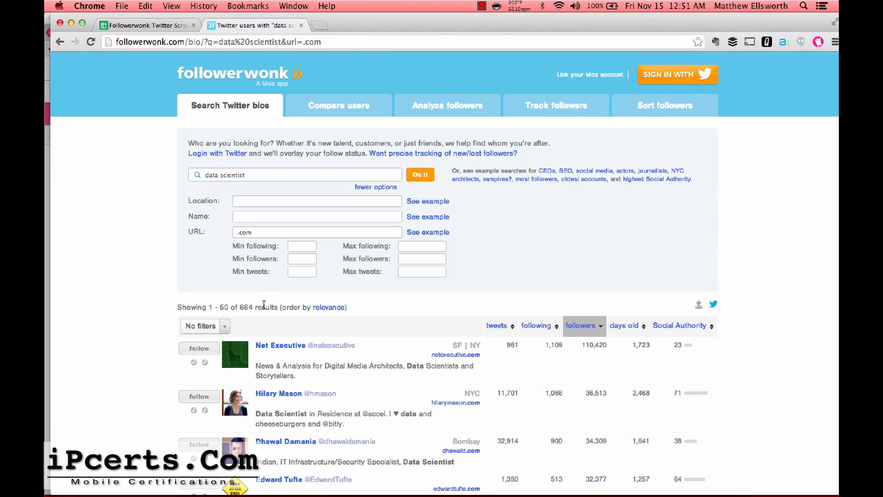
Rerun the Followerwonk search with the URL filter set to .net, then .org.
{"action": "scroll", "coordinate": [329, 356], "scroll_direction": "down", "scroll_amount": 2}
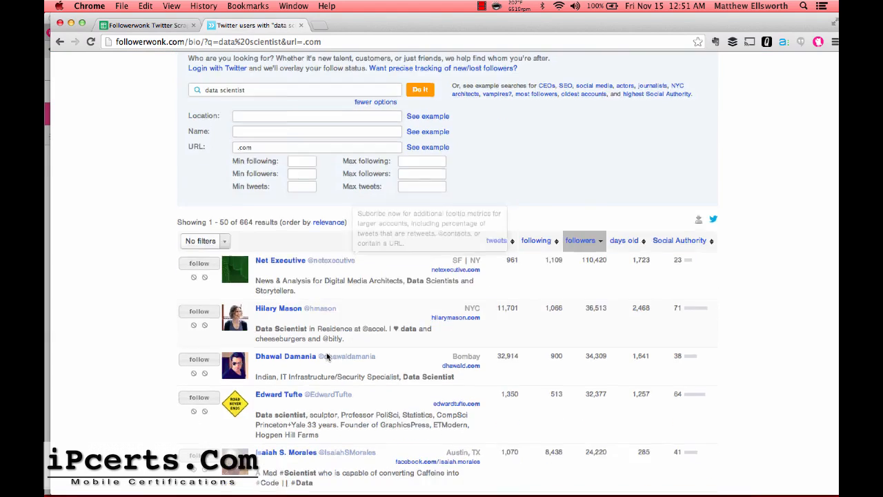
{"action": "scroll", "coordinate": [328, 356], "scroll_direction": "up", "scroll_amount": 2}
{"action": "double_click", "coordinate": [249, 232]}
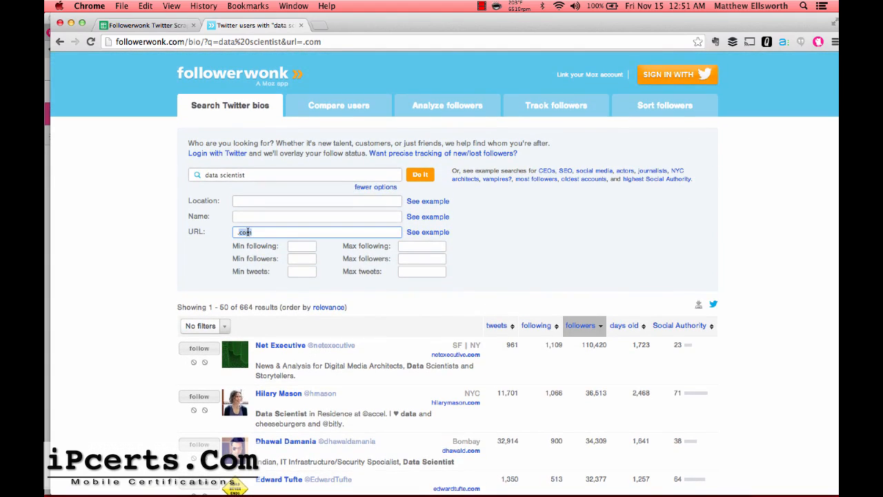
{"action": "type", "text": ".net"}
{"action": "left_click", "coordinate": [421, 177]}
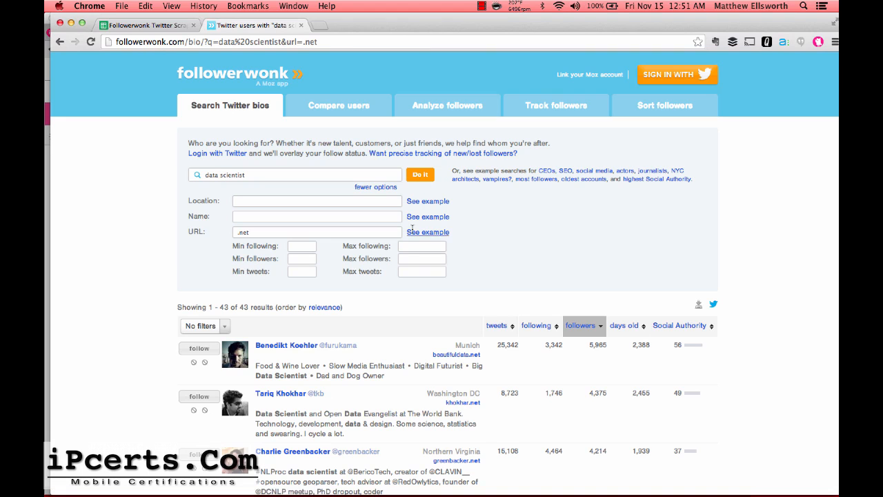
{"action": "scroll", "coordinate": [163, 253], "scroll_direction": "down", "scroll_amount": 1}
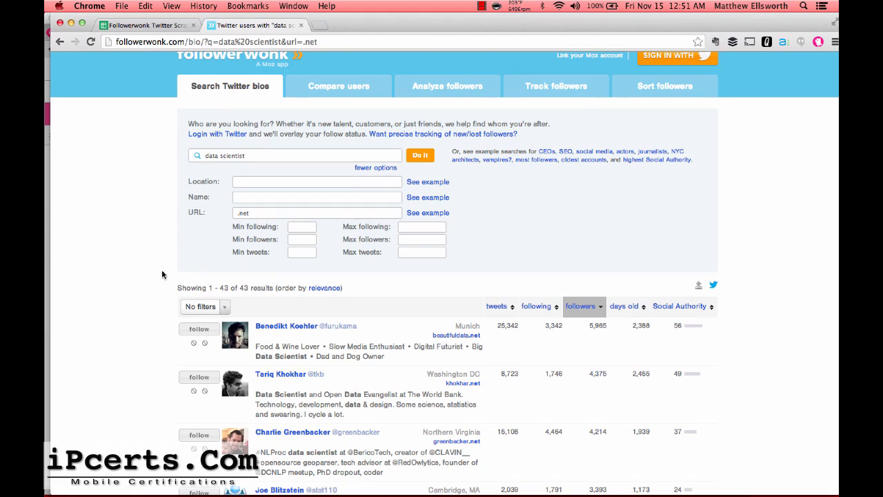
{"action": "left_click", "coordinate": [241, 212]}
{"action": "left_click_drag", "start_coordinate": [240, 212], "coordinate": [270, 213]}
{"action": "type", "text": ".org"}
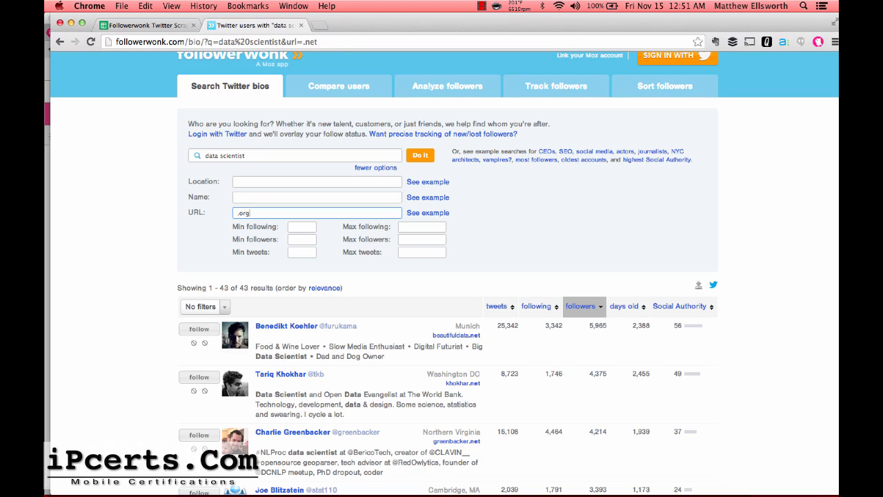
{"action": "key", "text": "Return"}
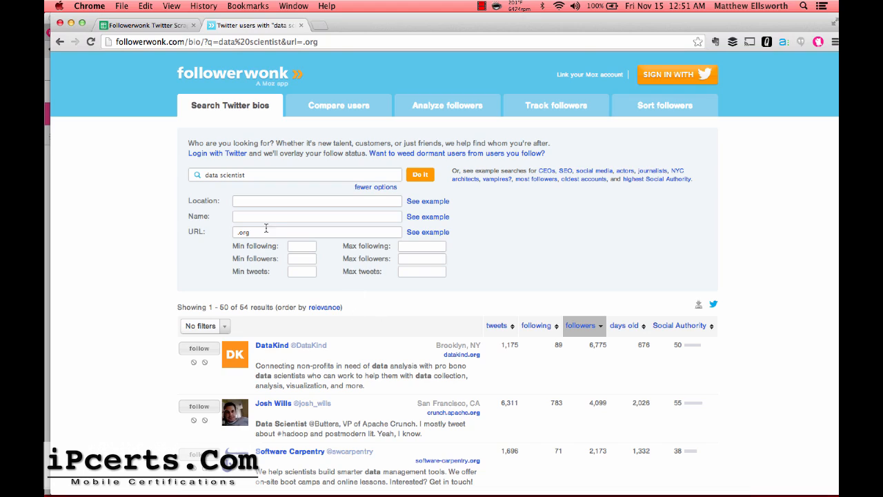
Switch the URL filter to .io, leaving only 12 results.
{"action": "double_click", "coordinate": [246, 231]}
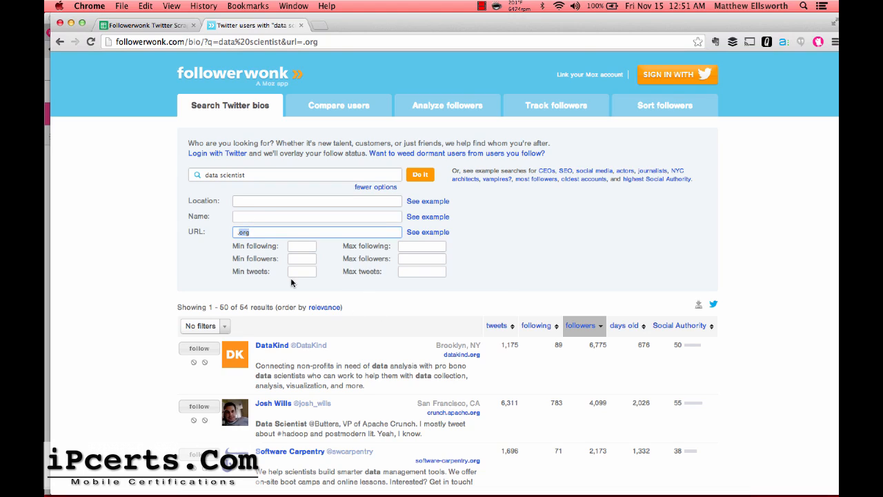
{"action": "type", "text": "io"}
{"action": "key", "text": "Return"}
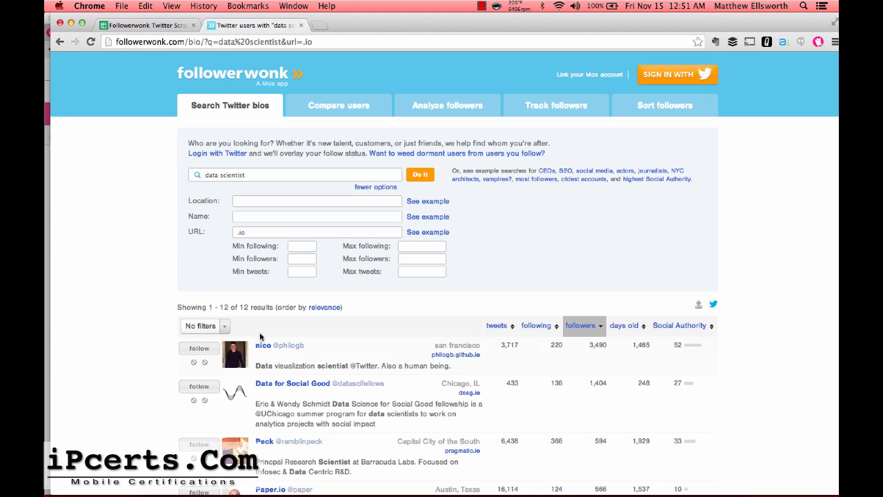
{"action": "scroll", "coordinate": [160, 283], "scroll_direction": "down", "scroll_amount": 10}
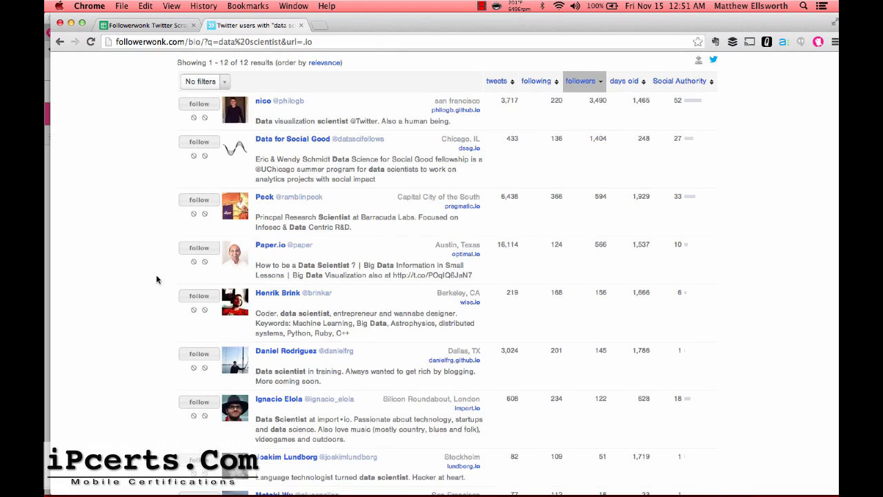
{"action": "scroll", "coordinate": [157, 279], "scroll_direction": "down", "scroll_amount": 1}
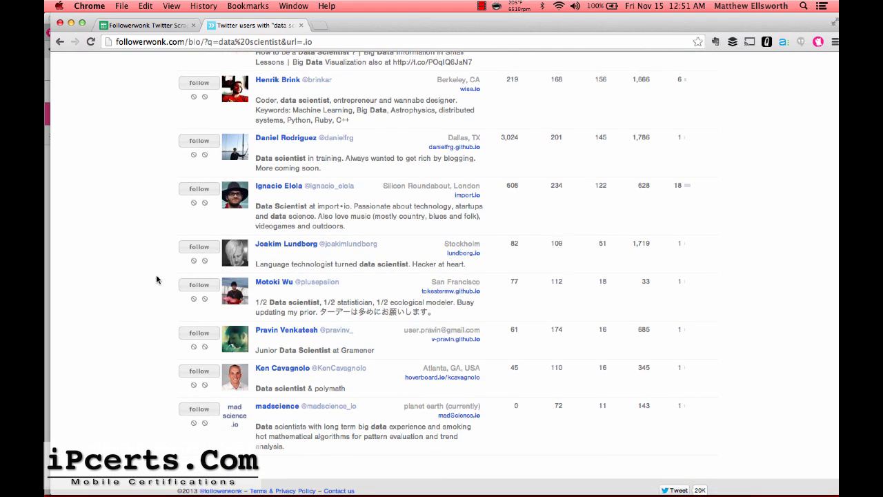
{"action": "scroll", "coordinate": [156, 279], "scroll_direction": "down", "scroll_amount": 1}
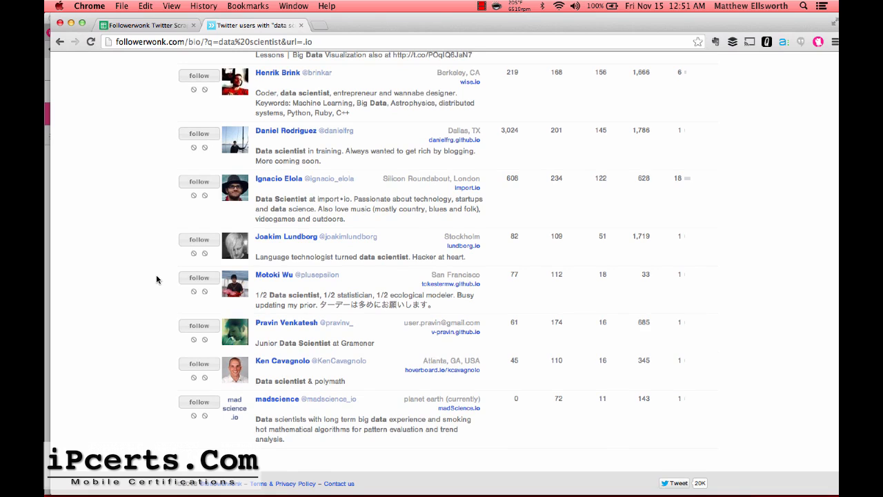
{"action": "scroll", "coordinate": [157, 279], "scroll_direction": "up", "scroll_amount": 3}
{"action": "scroll", "coordinate": [156, 276], "scroll_direction": "up", "scroll_amount": 20}
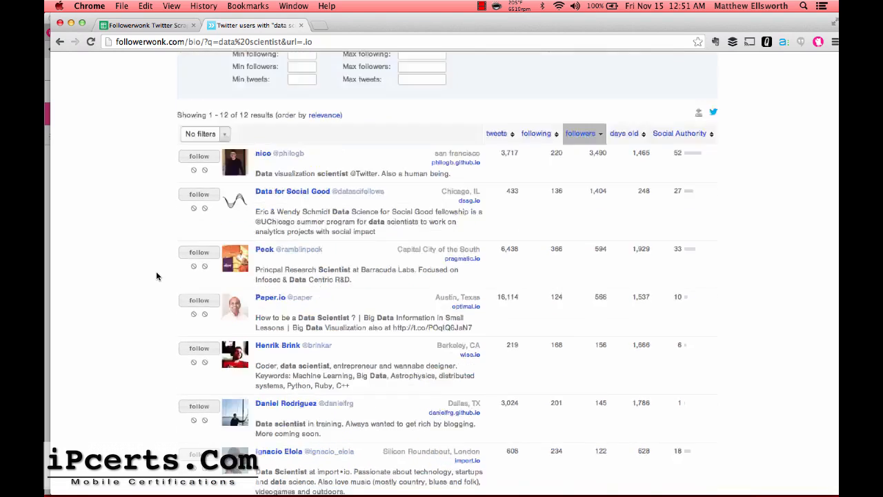
{"action": "left_click", "coordinate": [125, 25]}
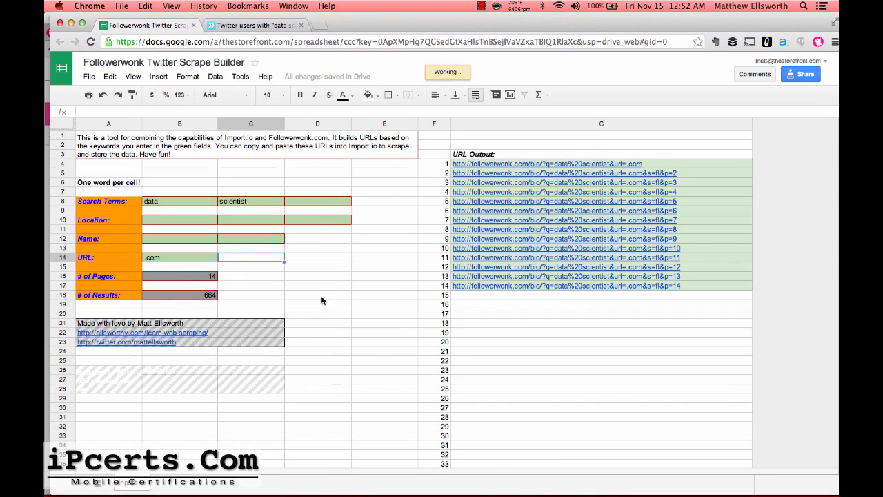
Return to the Followerwonk tab with the 12 .io-filtered results.
{"action": "mouse_move", "coordinate": [358, 491]}
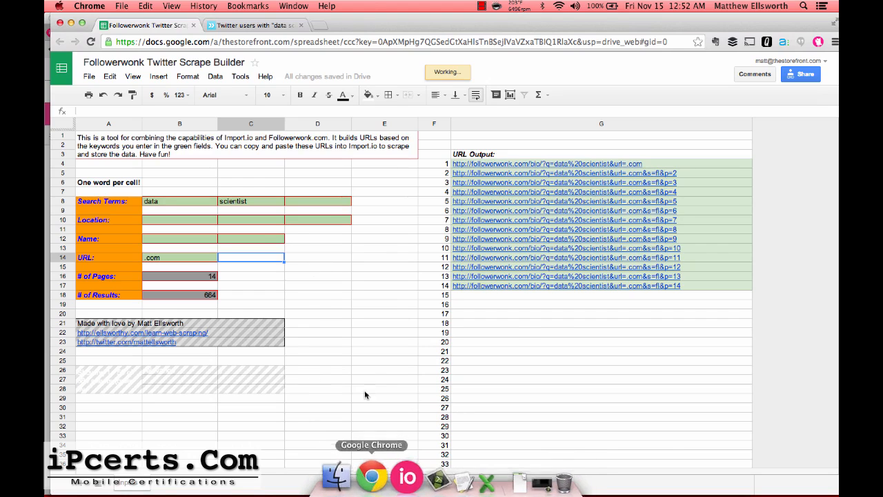
{"action": "left_click", "coordinate": [255, 25]}
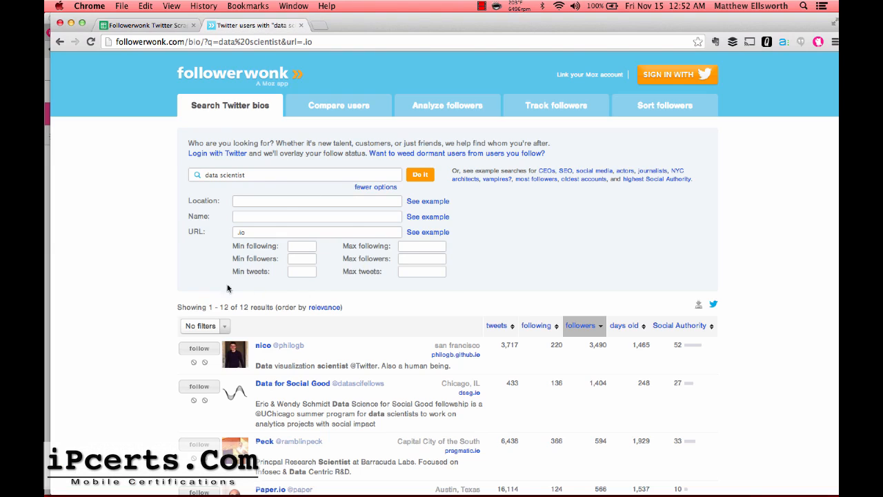